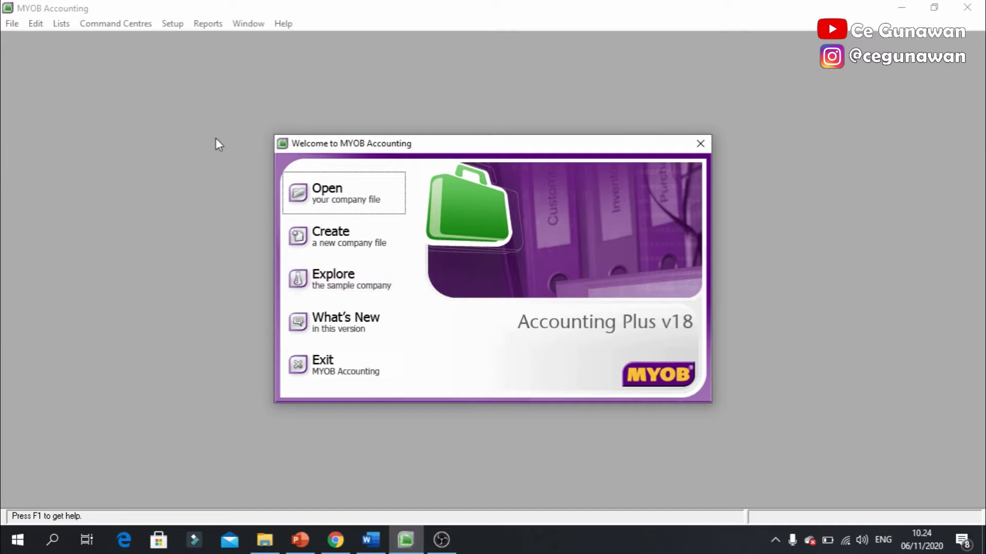
Open the company file PT Bhakti Patra Mandiri.myo from the Latihan MYOB folder.
click(329, 199)
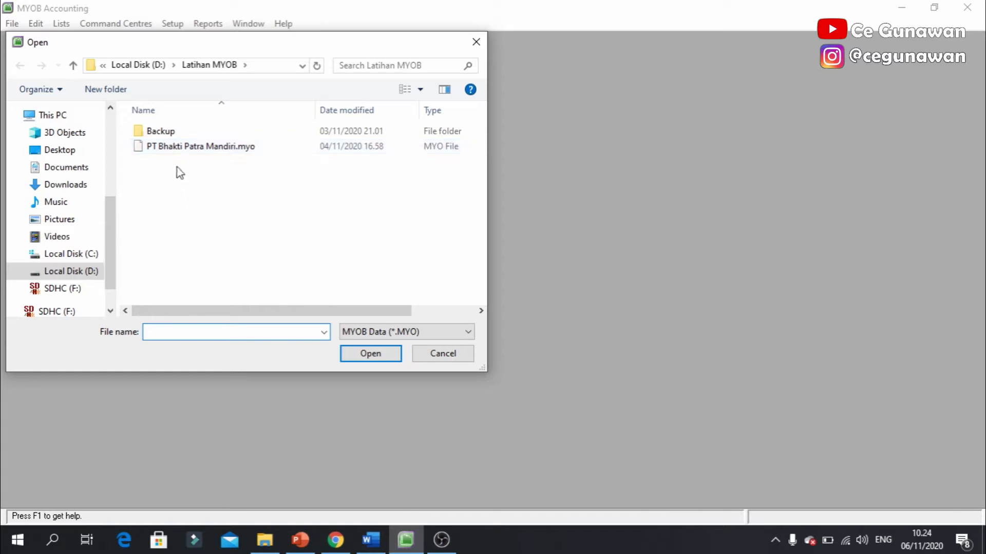
click(184, 149)
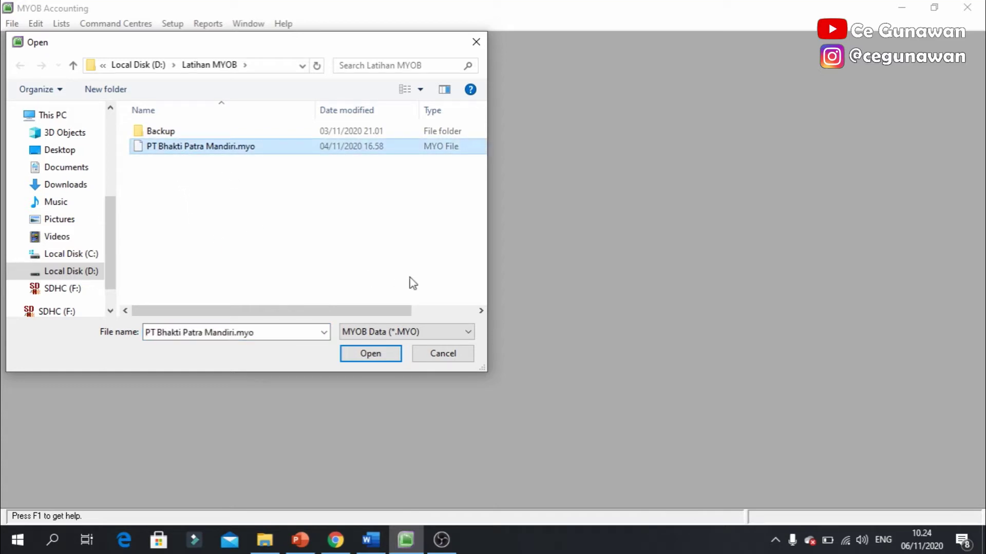
click(369, 354)
click(604, 339)
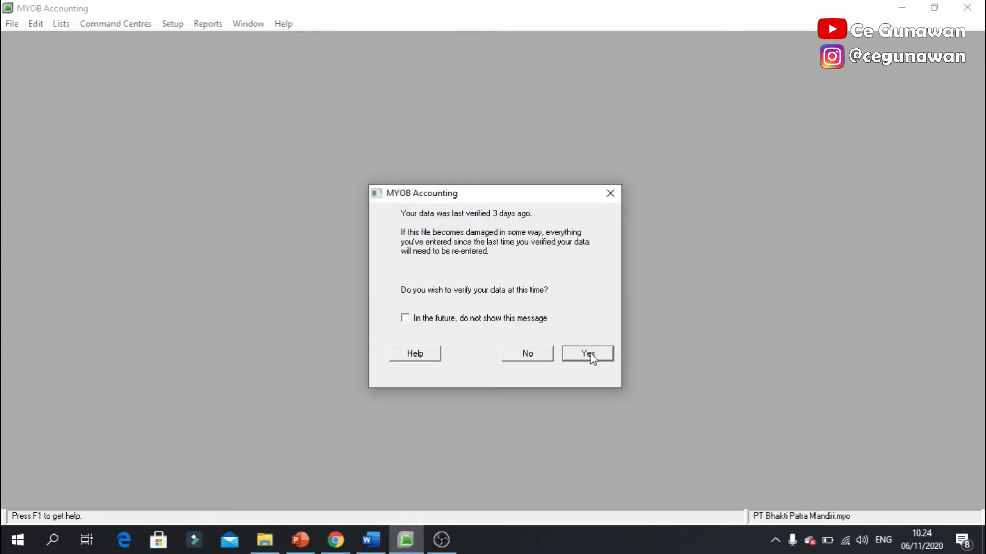
Verify the company file's data and move the Command Centre window closer to the middle of the workspace.
click(588, 354)
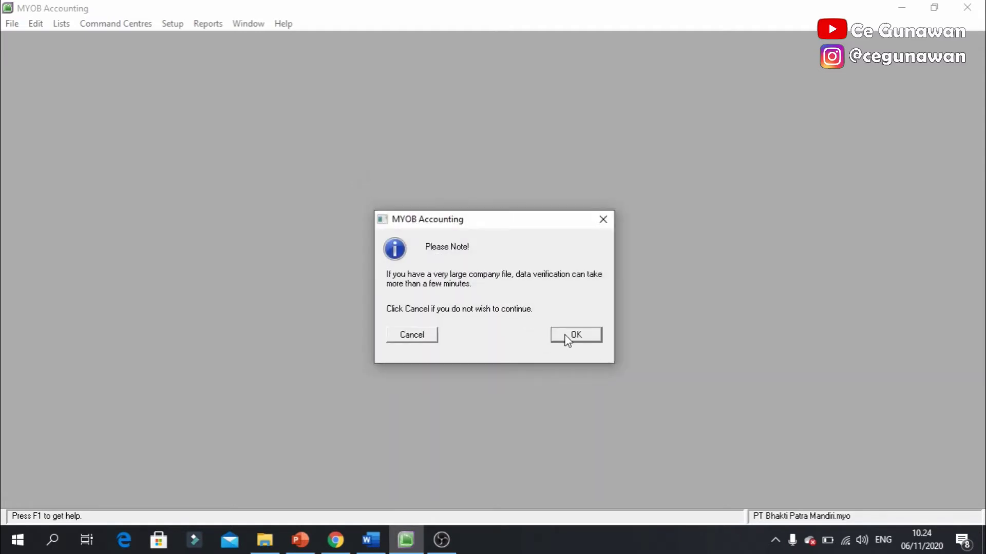
click(567, 339)
click(480, 308)
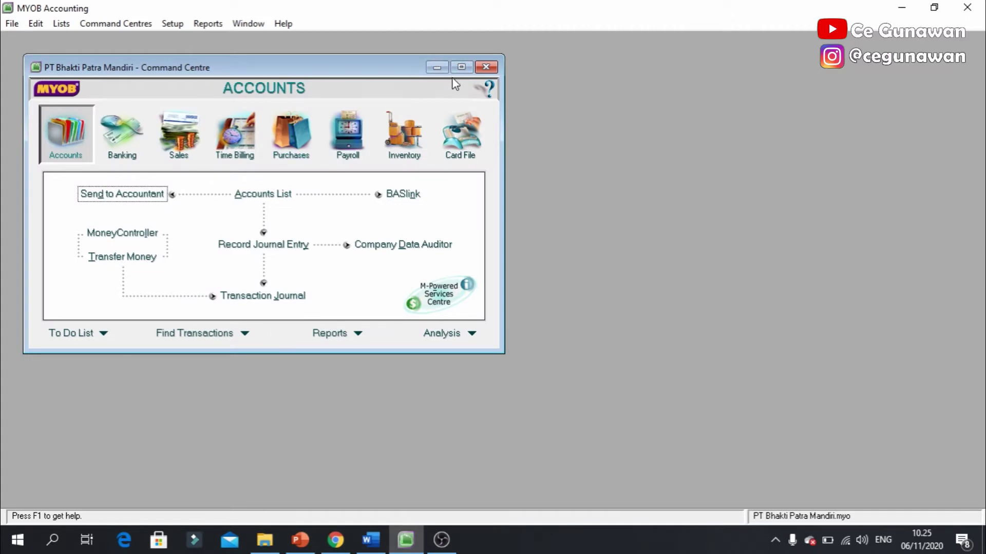
drag(383, 66, 508, 69)
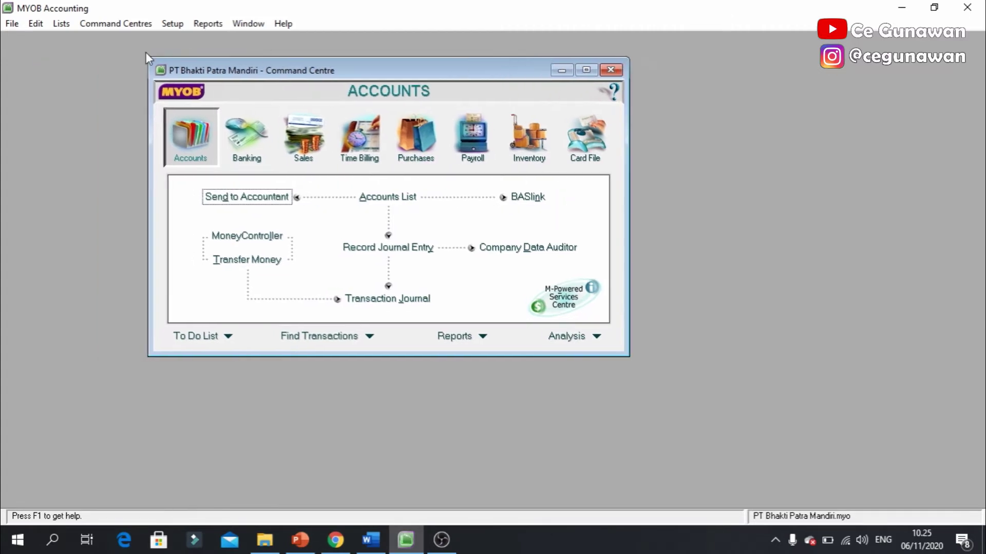
click(180, 26)
click(176, 23)
Switch to the Word document with the exercise and look through its account balances and opening inventory tables.
click(370, 542)
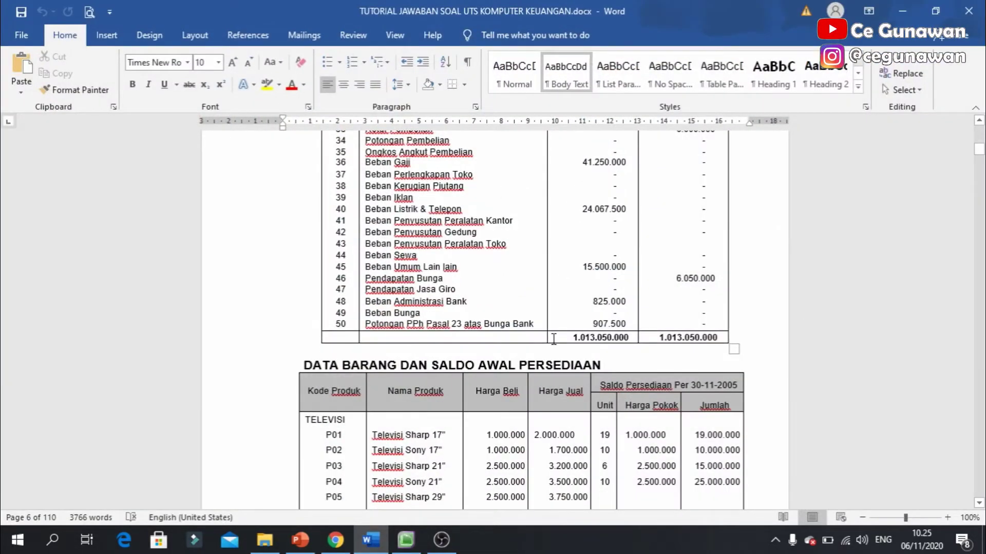
scroll(553, 339, down, 10)
scroll(553, 339, up, 5)
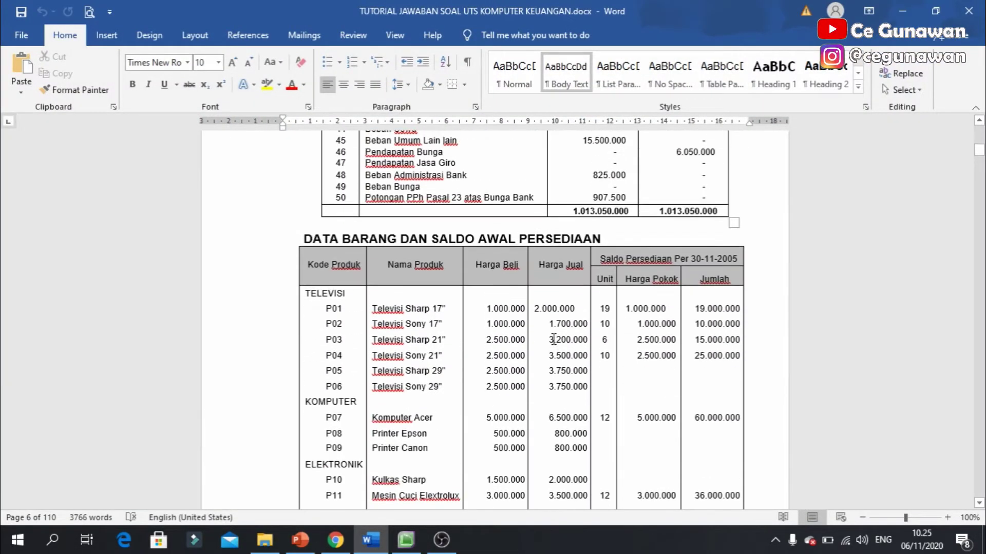
scroll(464, 243, up, 20)
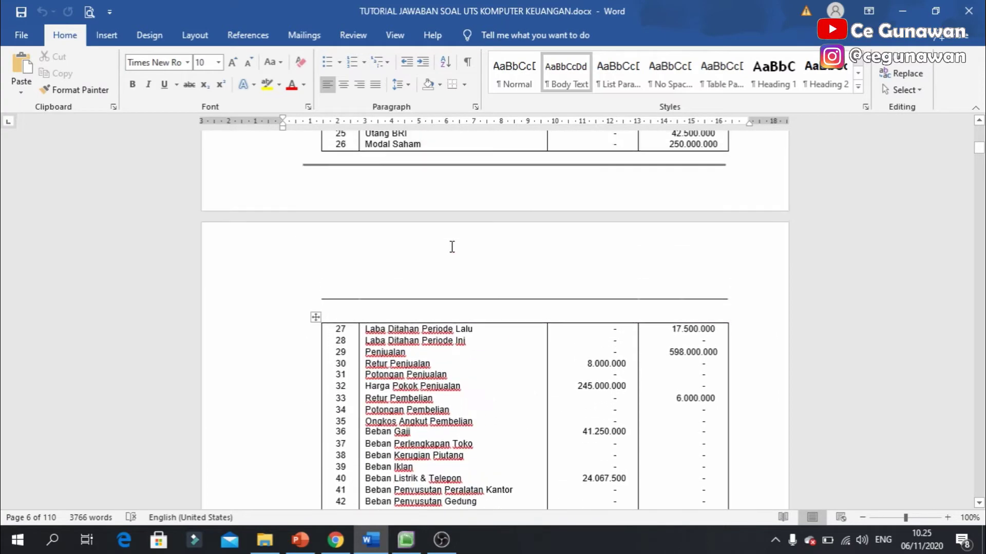
scroll(452, 246, down, 20)
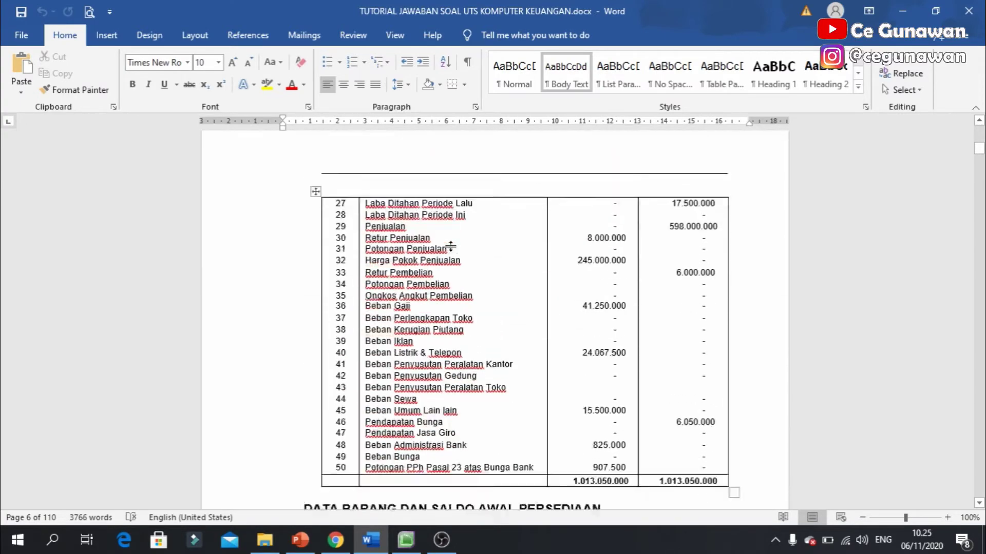
scroll(452, 247, up, 5)
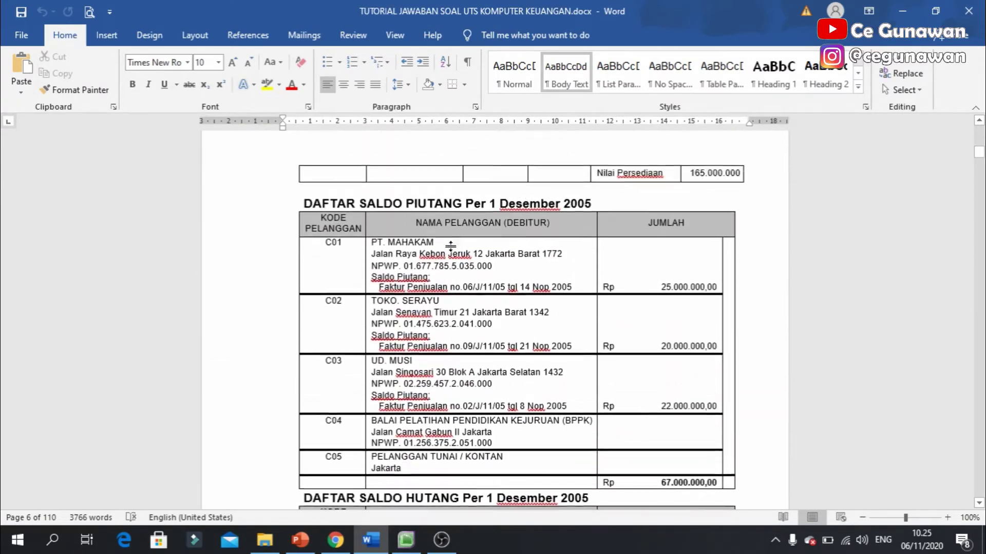
Examine the customer codes in the DAFTAR SALDO PIUTANG table and the supplier codes in the DAFTAR SALDO HUTANG table.
drag(369, 211, 463, 211)
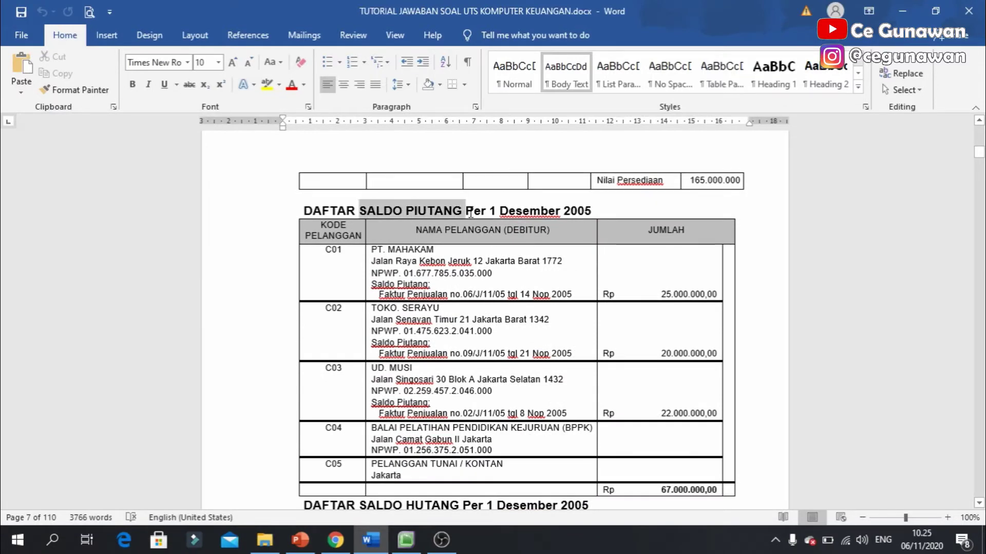
click(396, 211)
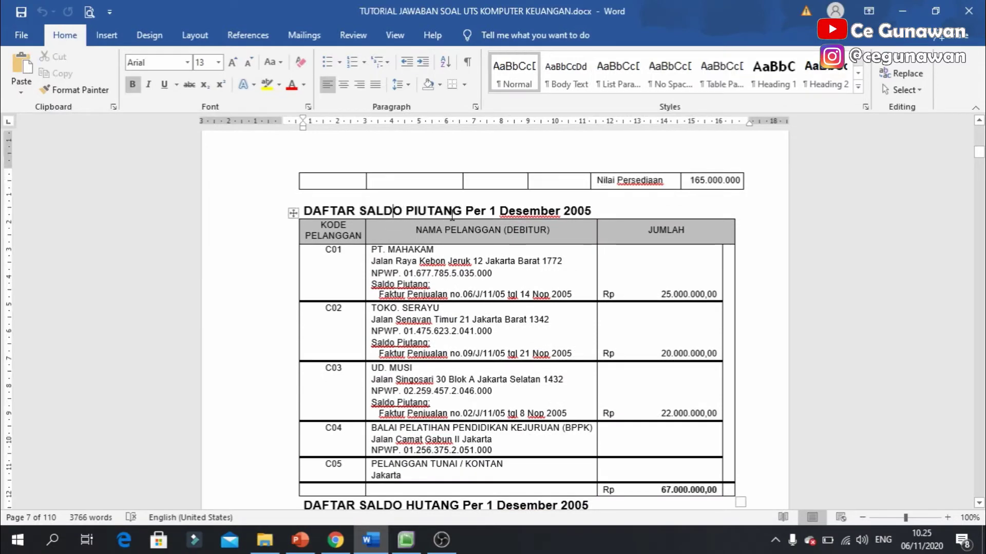
scroll(390, 241, down, 1)
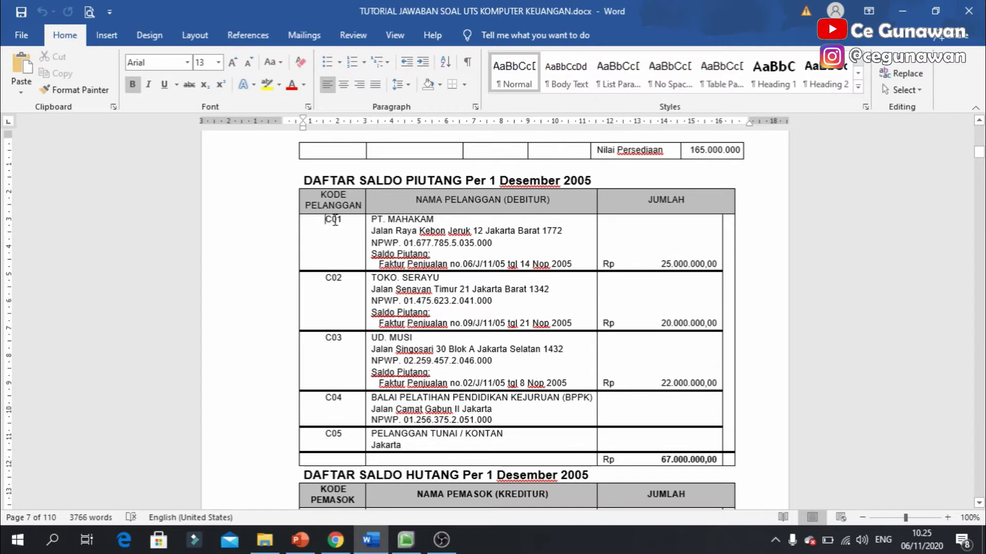
drag(325, 221, 332, 221)
scroll(365, 328, down, 2)
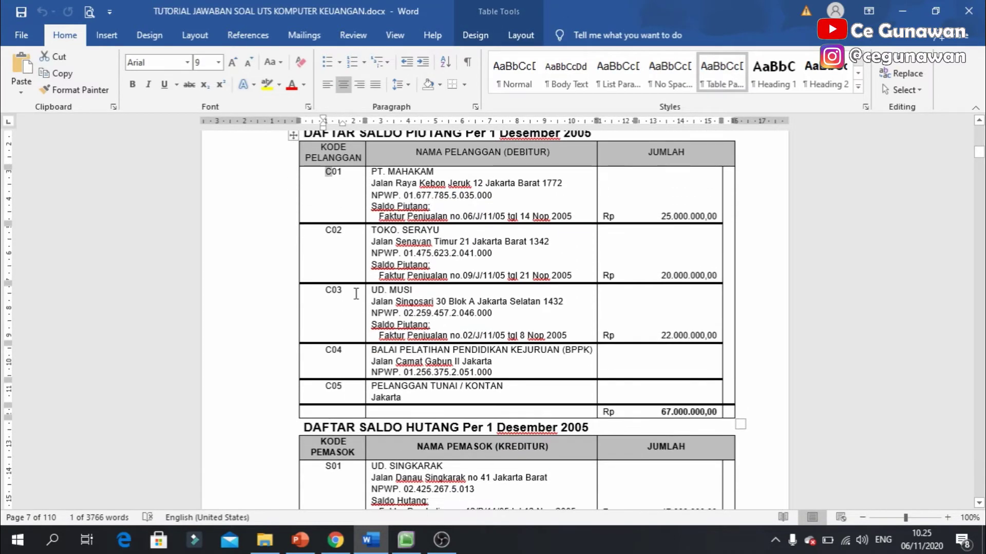
scroll(356, 294, down, 9)
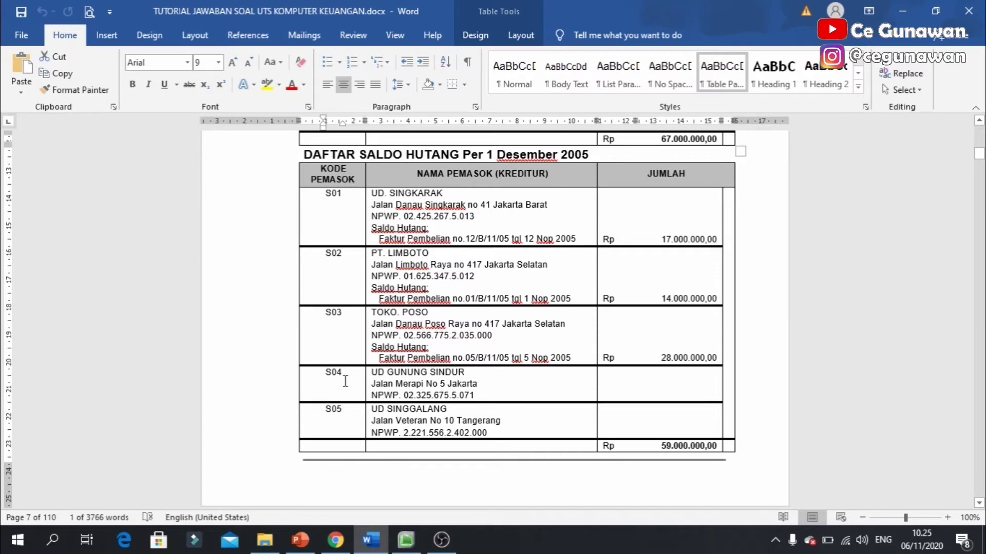
scroll(388, 281, up, 9)
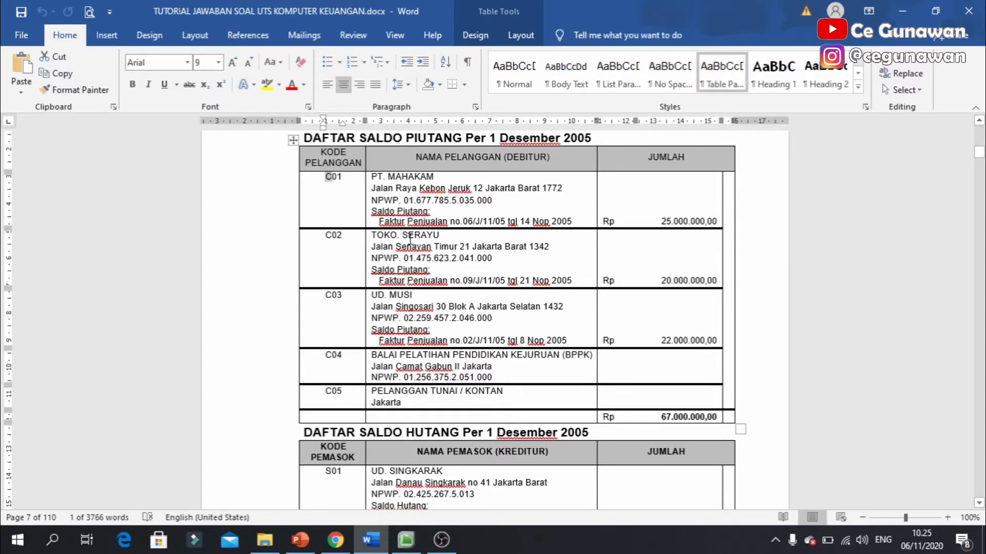
scroll(410, 238, down, 13)
scroll(408, 240, up, 20)
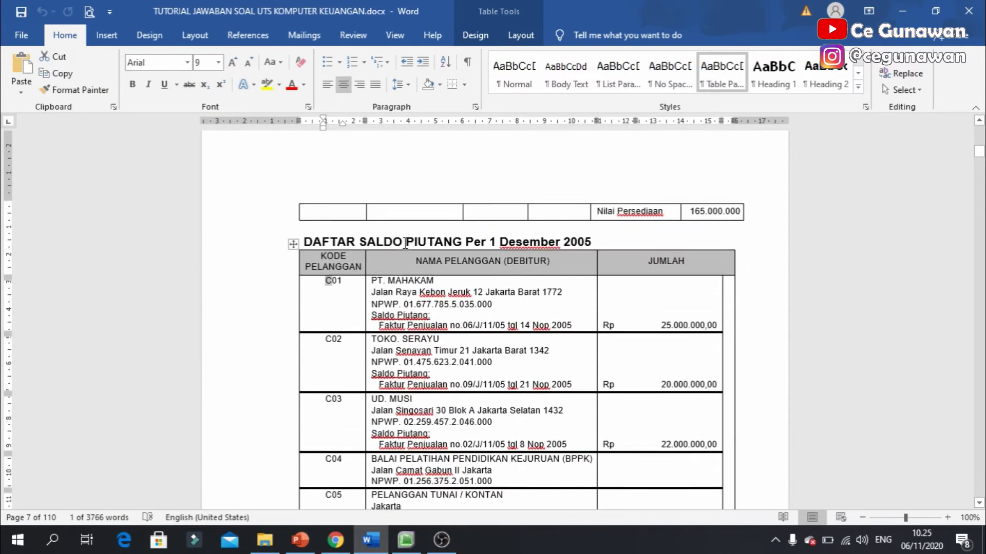
scroll(405, 242, down, 2)
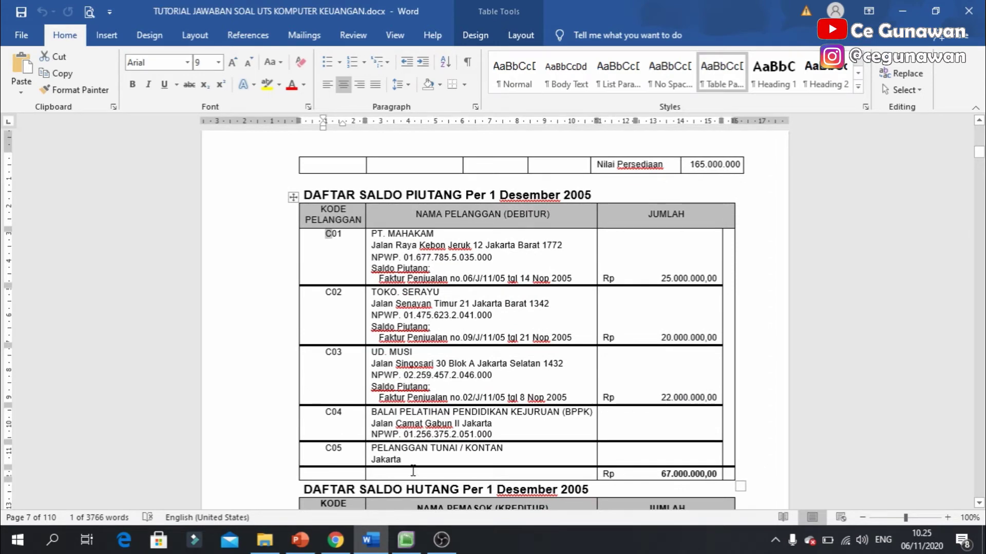
Switch back to MYOB Accounting and view the Customer, Supplier, Employee and Personal categories of the Cards List, closing it when done.
click(405, 540)
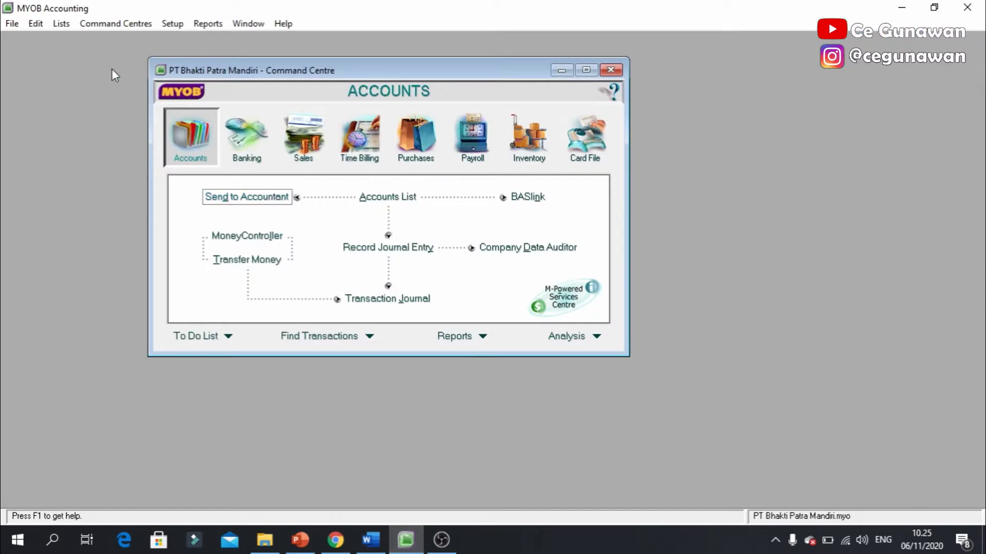
click(60, 24)
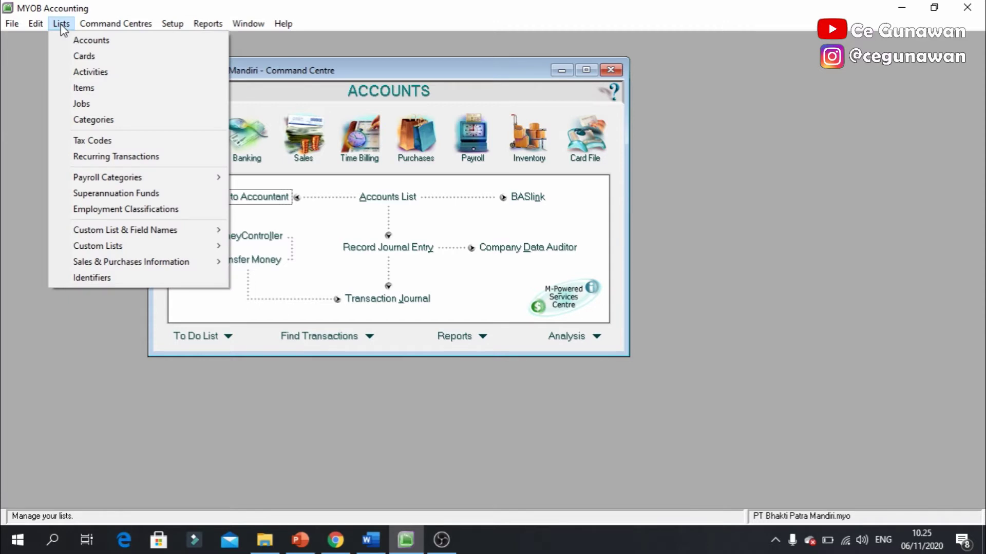
click(79, 53)
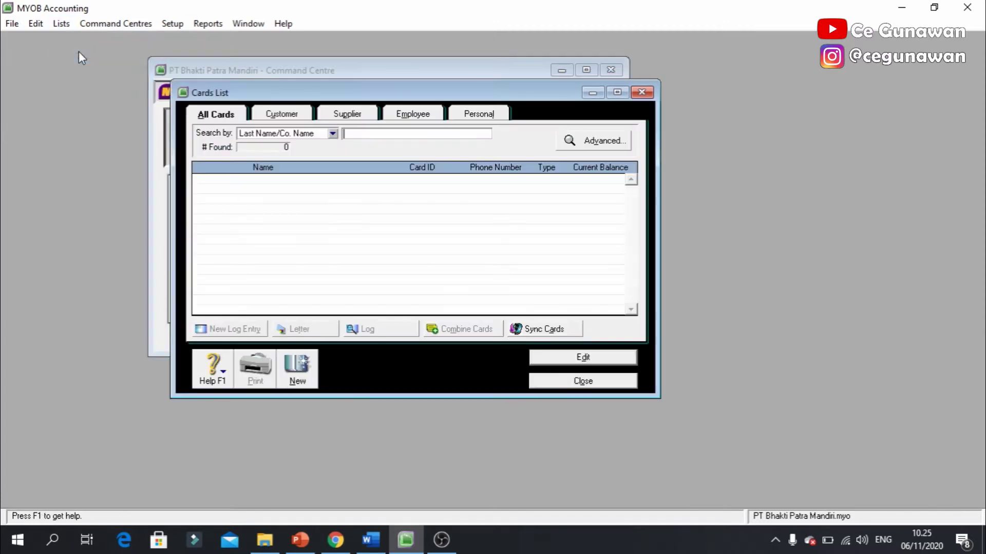
drag(512, 93, 562, 119)
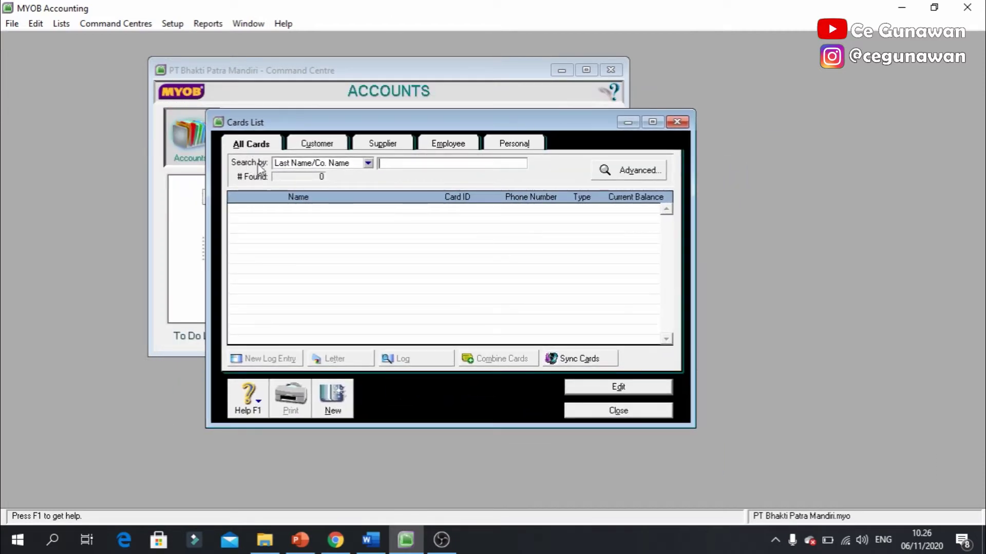
click(318, 146)
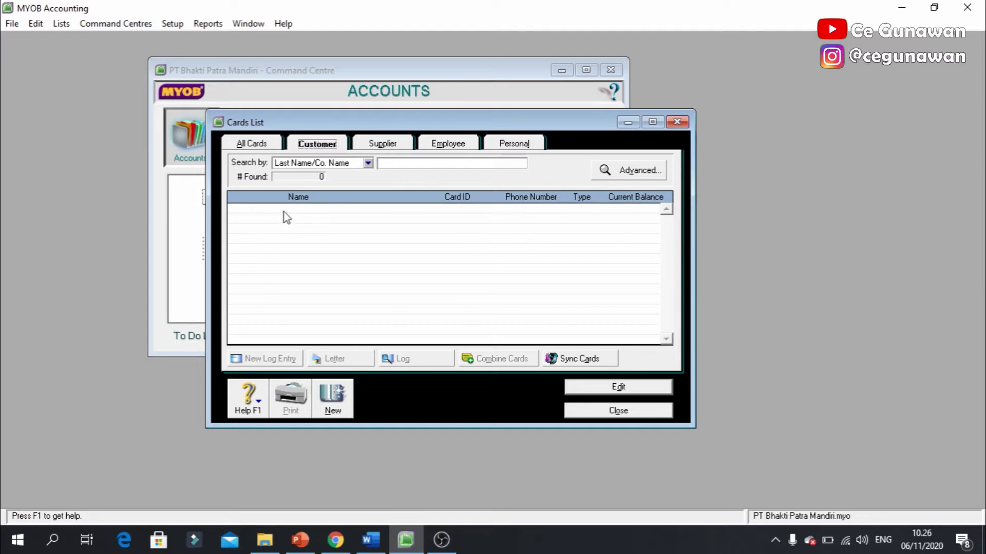
click(399, 145)
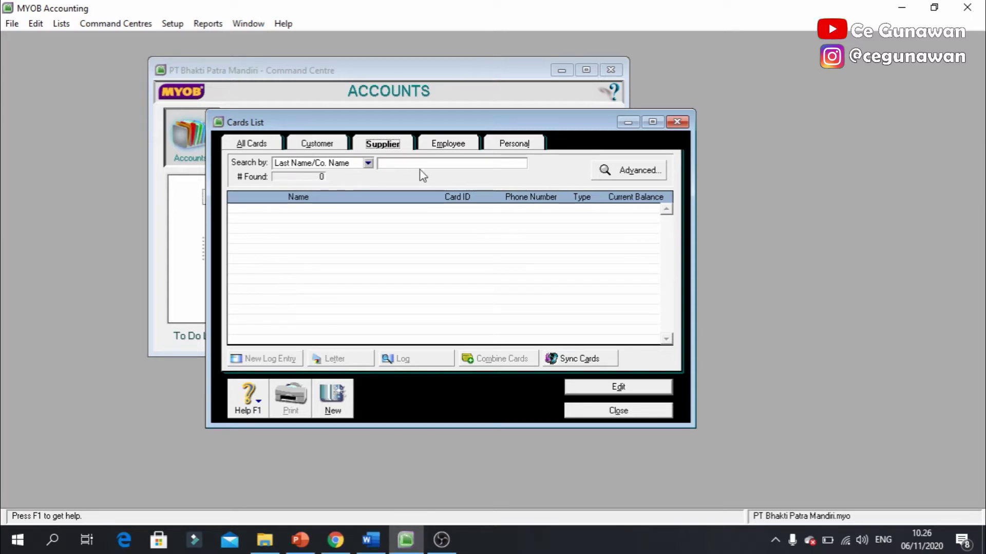
click(459, 148)
click(518, 149)
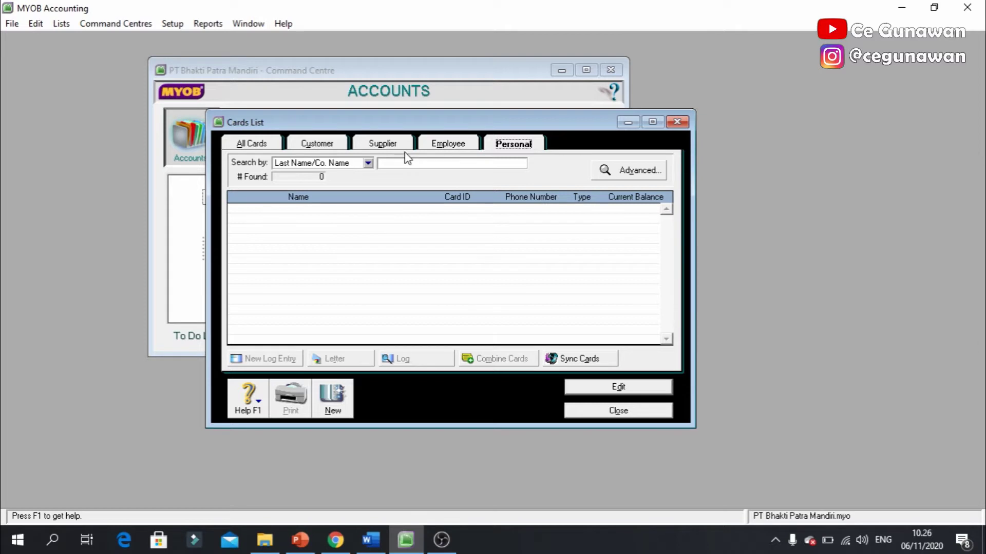
click(445, 148)
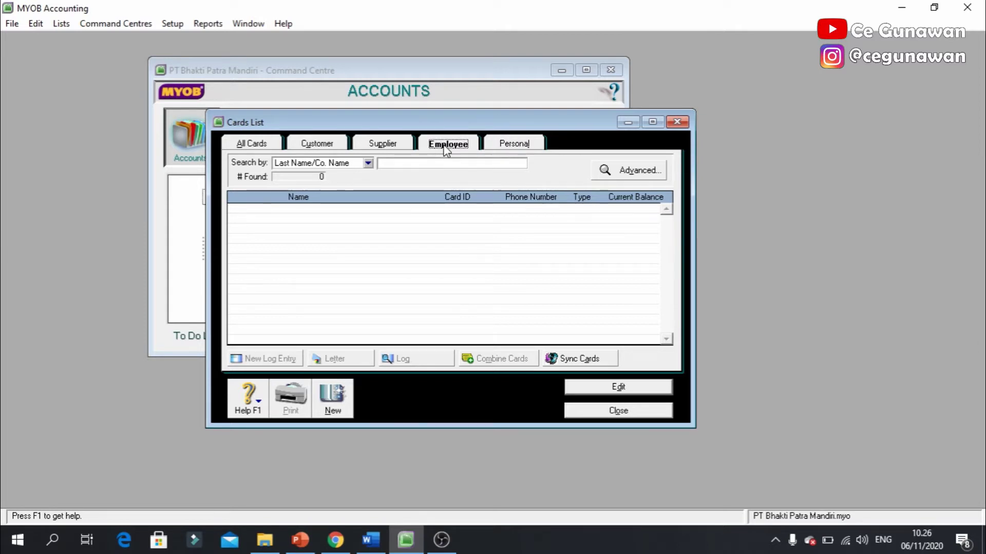
click(502, 150)
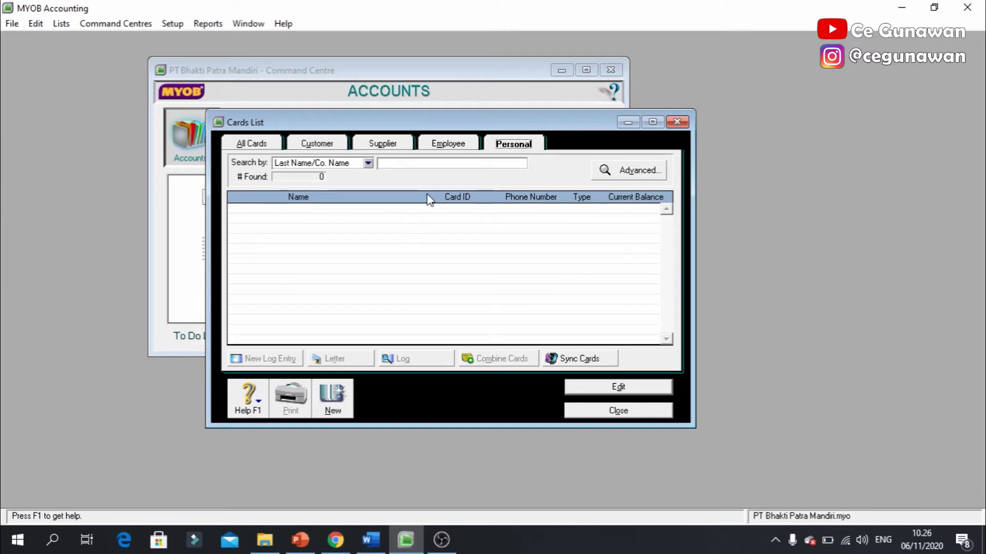
click(683, 123)
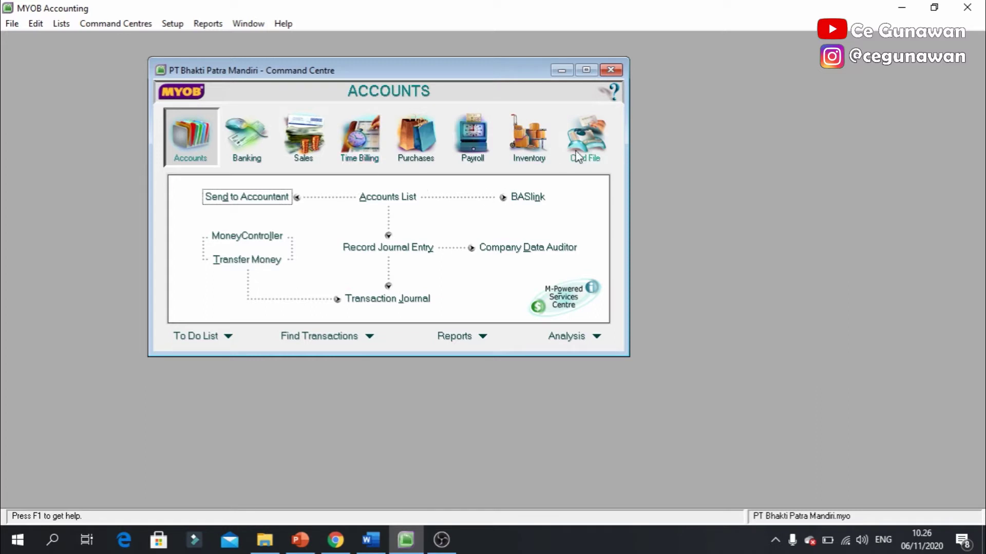
Show the Card File command centre, view the Cards List from there and close it.
click(584, 137)
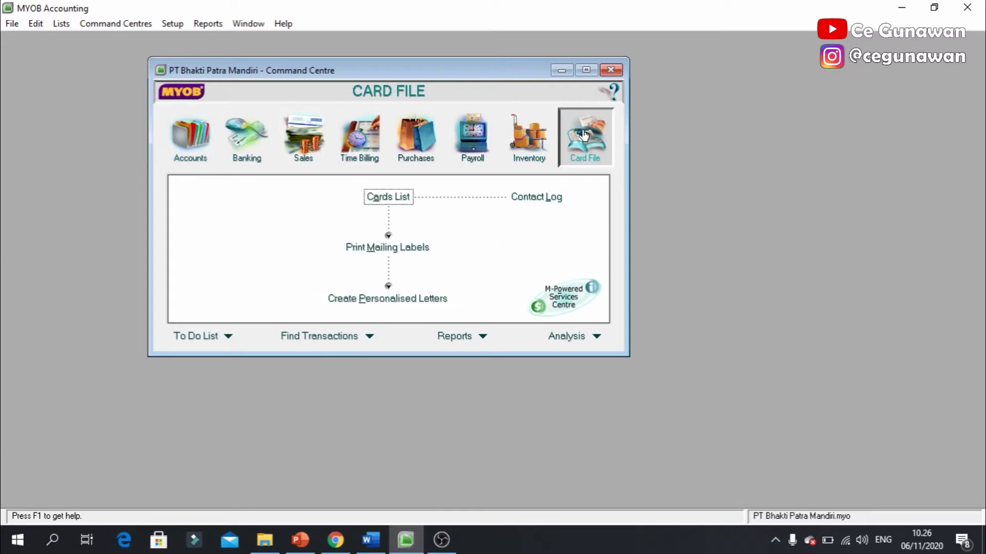
click(400, 202)
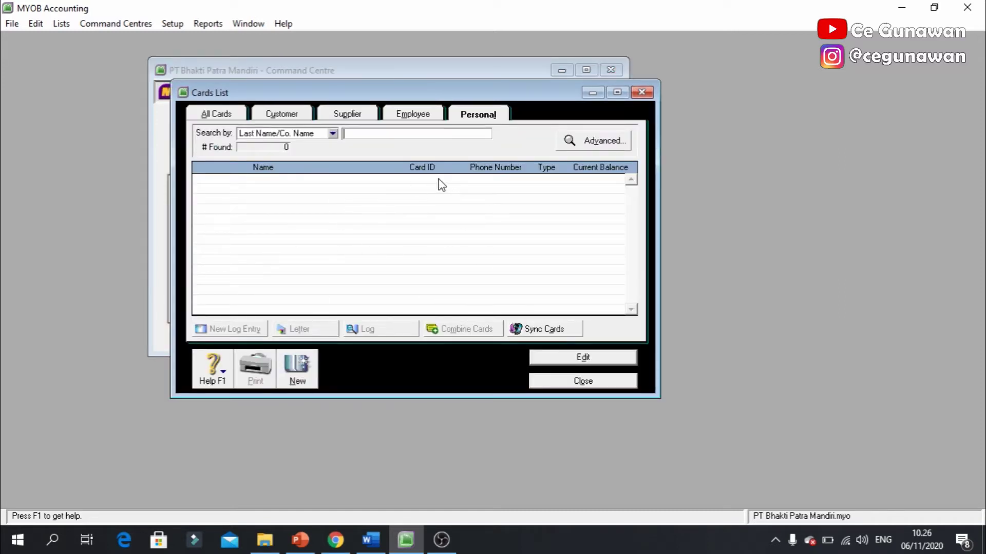
click(641, 95)
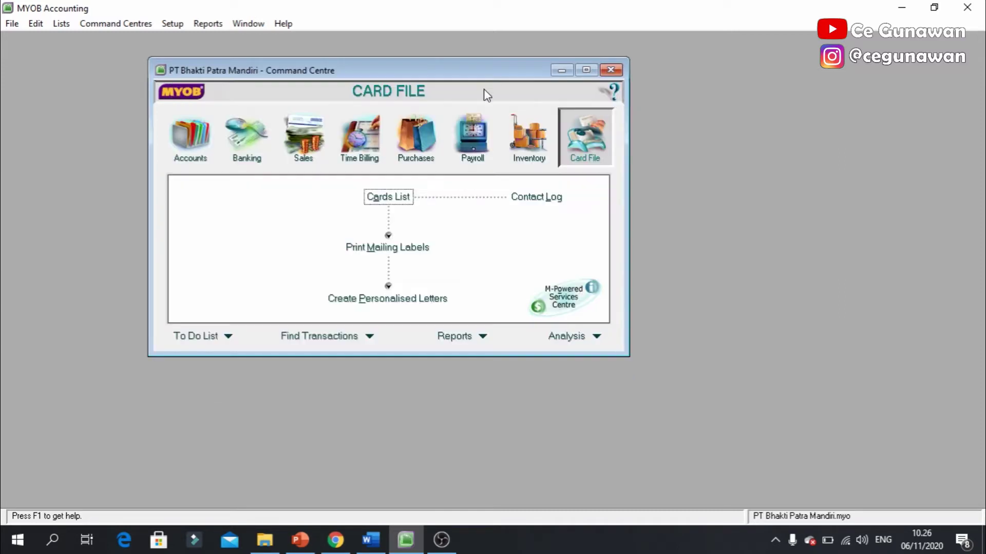
Reopen the Cards List, view the All Cards category and close the list.
click(60, 27)
click(75, 54)
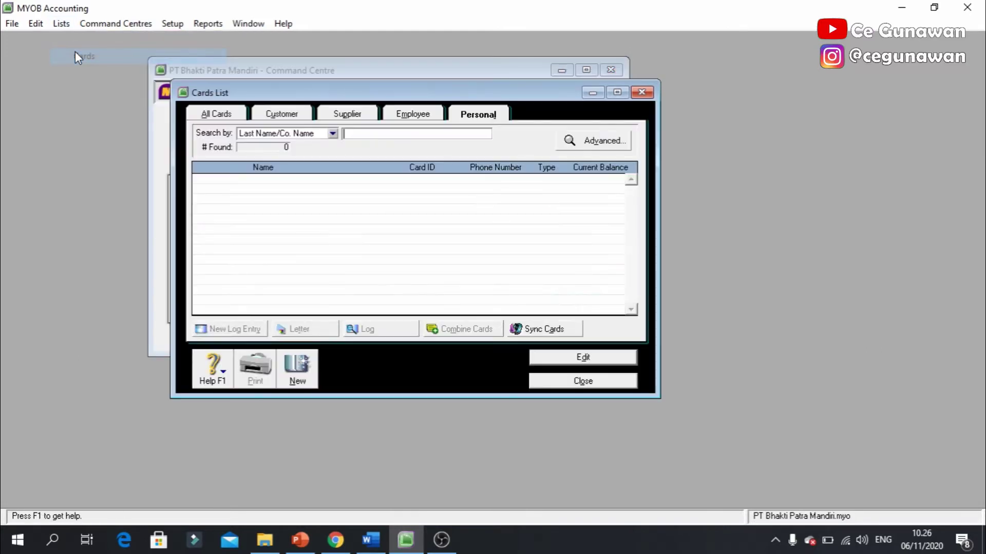
click(236, 115)
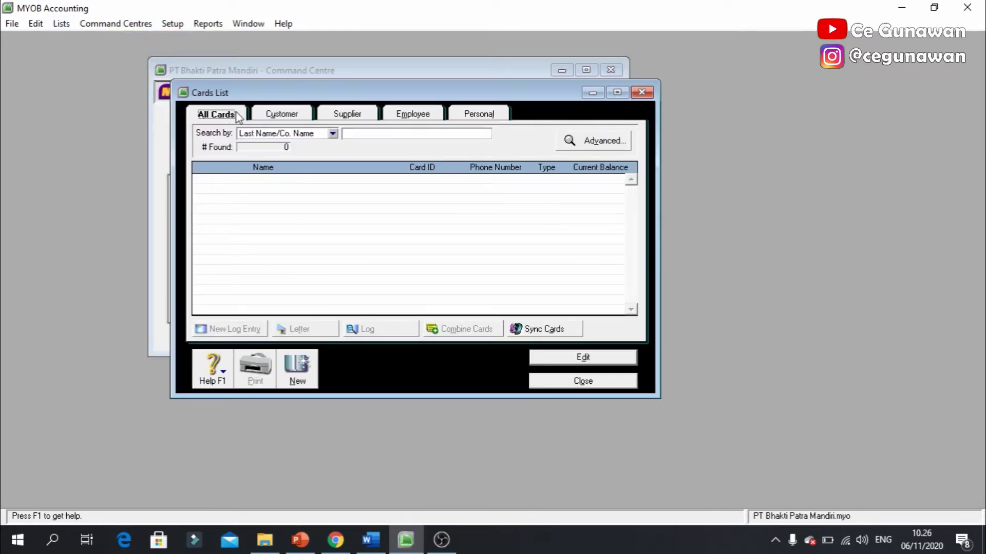
click(642, 93)
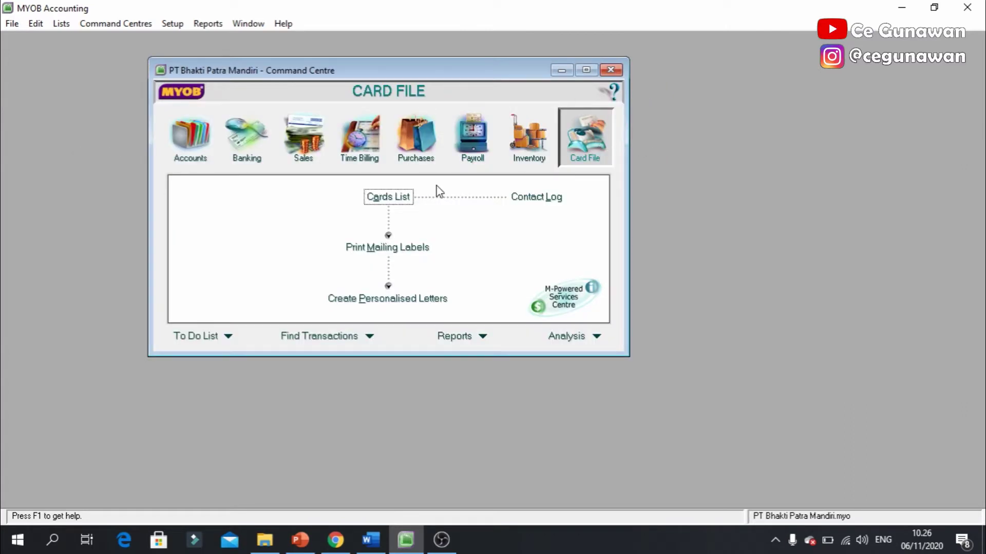
Open the Cards List, switch to Word to check customer code C01 in the DAFTAR SALDO PIUTANG table, and return to MYOB Accounting.
click(381, 201)
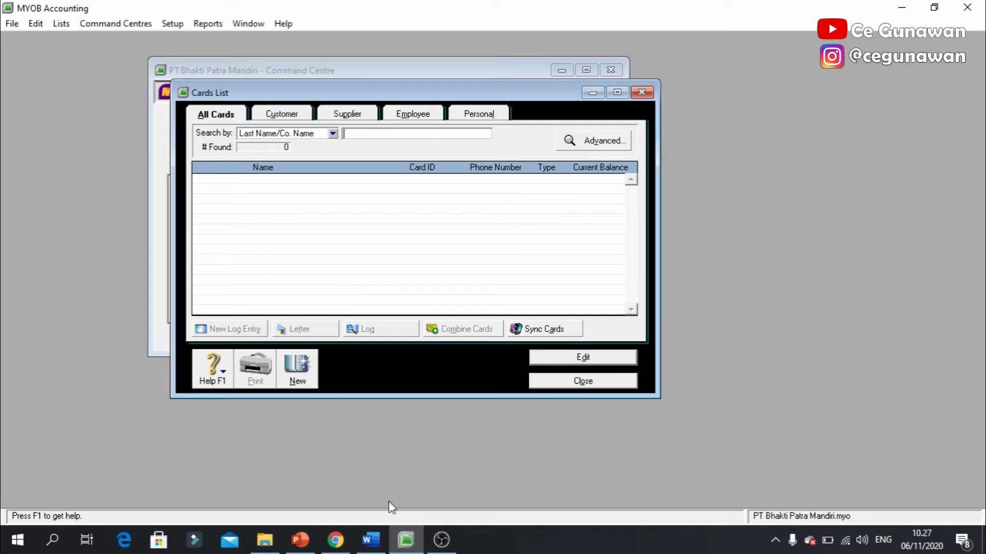
click(370, 540)
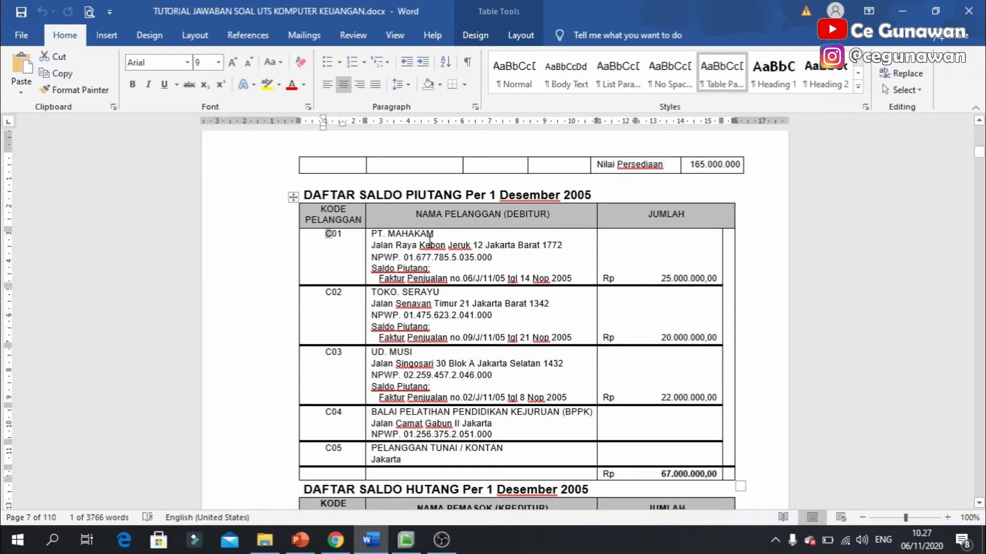
scroll(429, 241, down, 1)
click(327, 206)
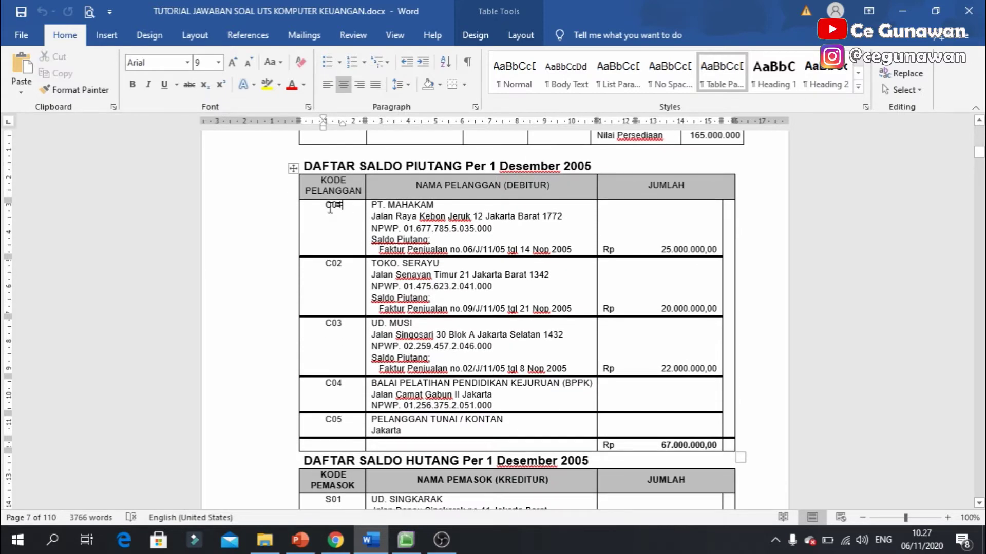
double_click(327, 206)
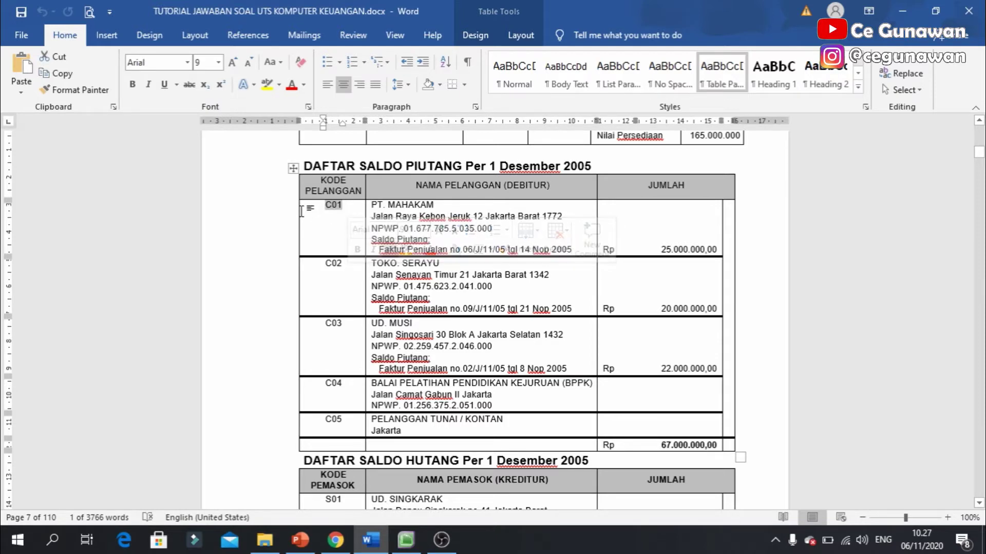
scroll(302, 212, down, 1)
click(343, 197)
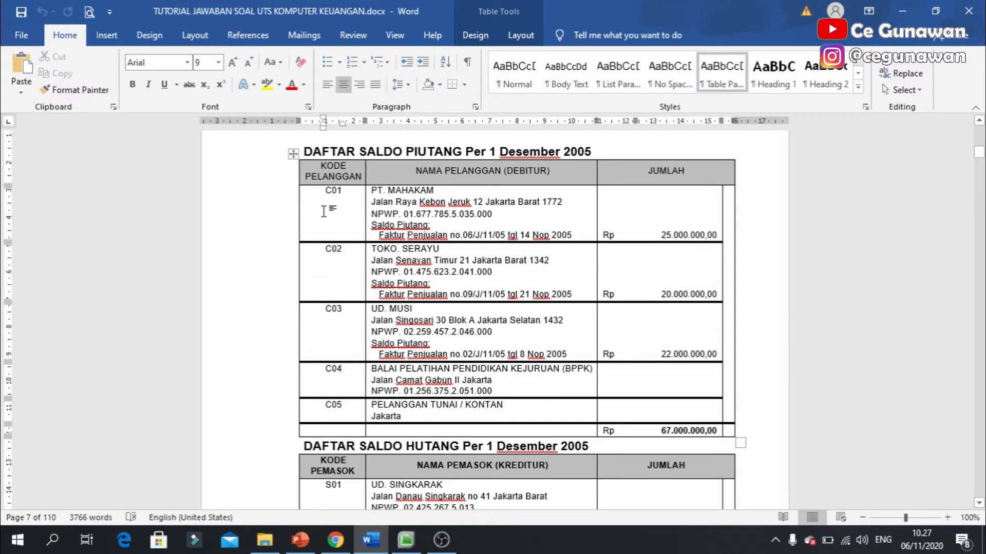
click(901, 10)
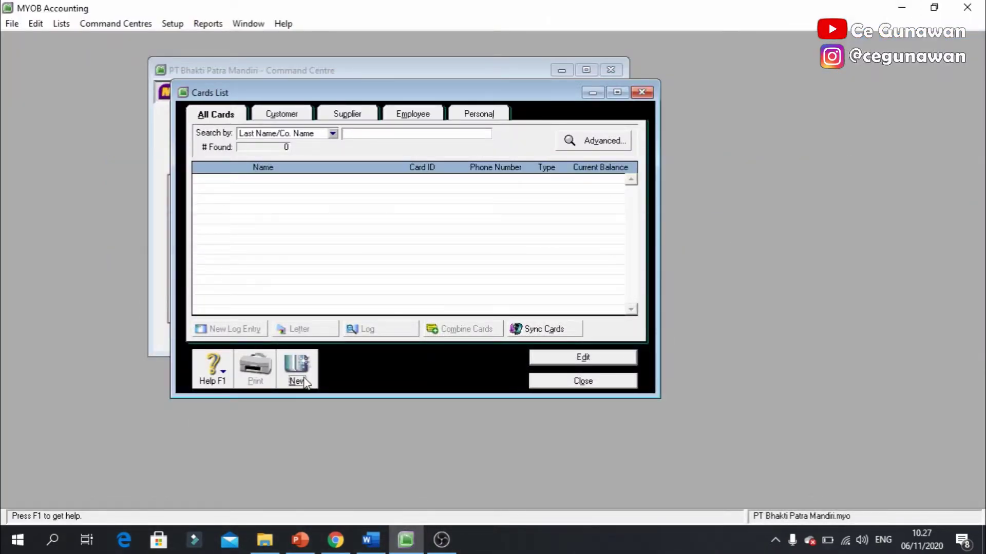
Start a new Customer card, try the Individual designation and set the designation back to Company.
click(303, 378)
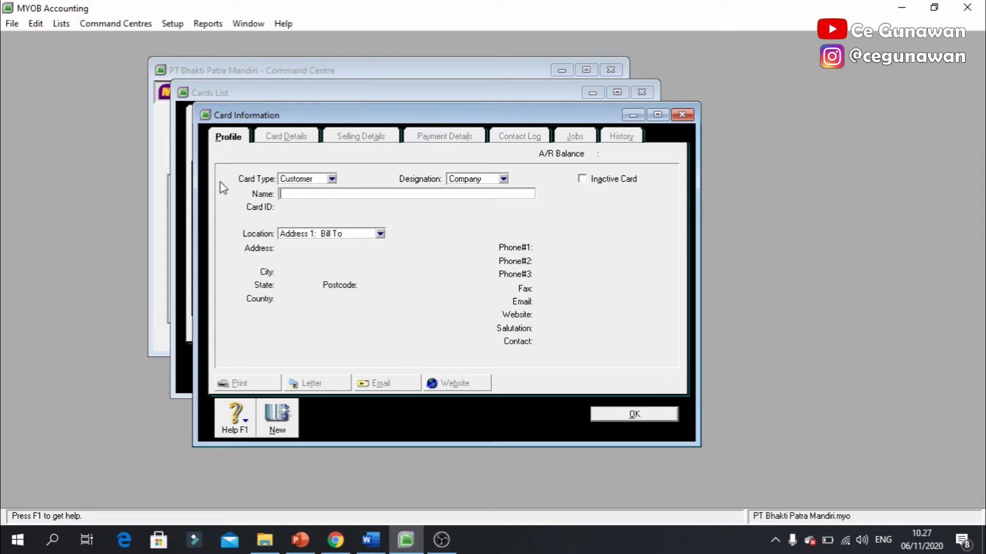
click(503, 179)
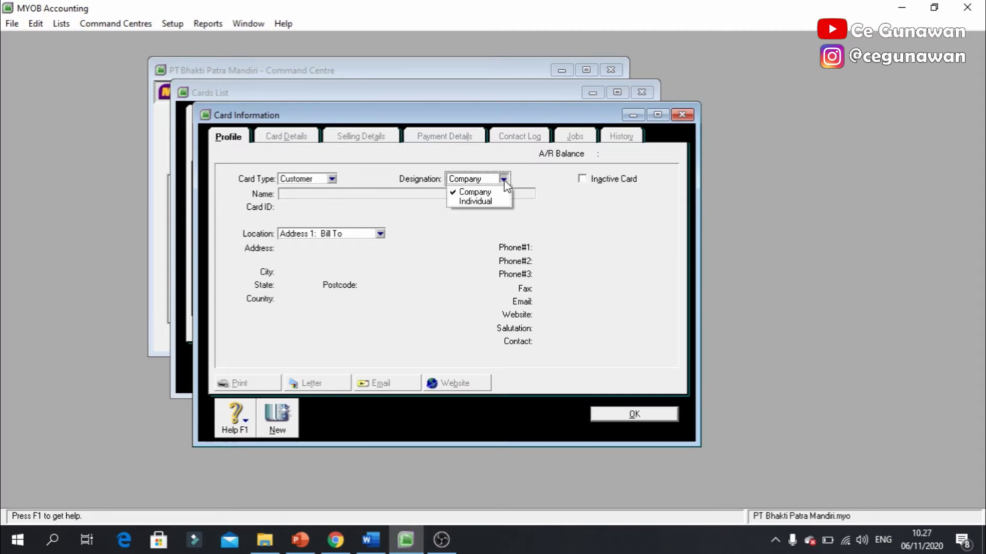
click(476, 201)
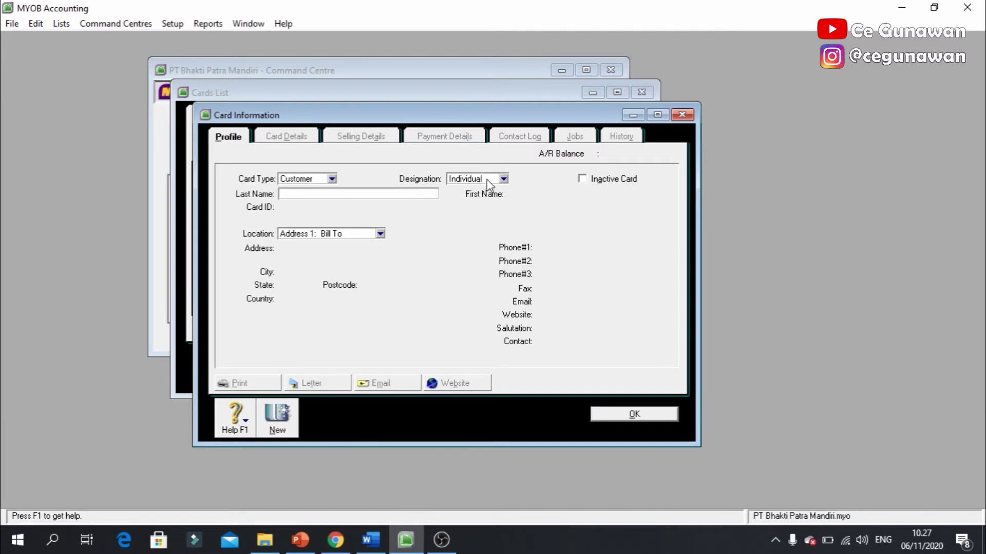
click(489, 180)
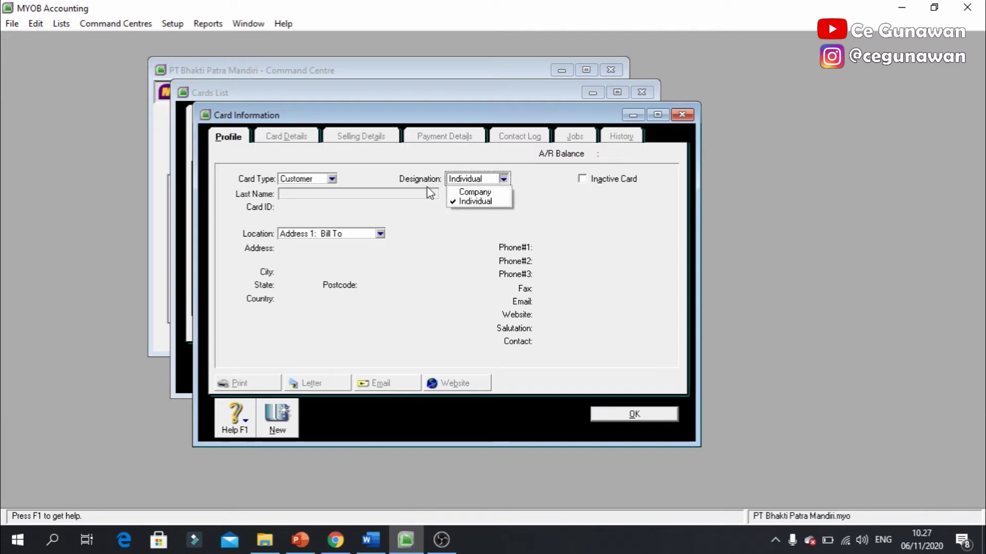
click(471, 193)
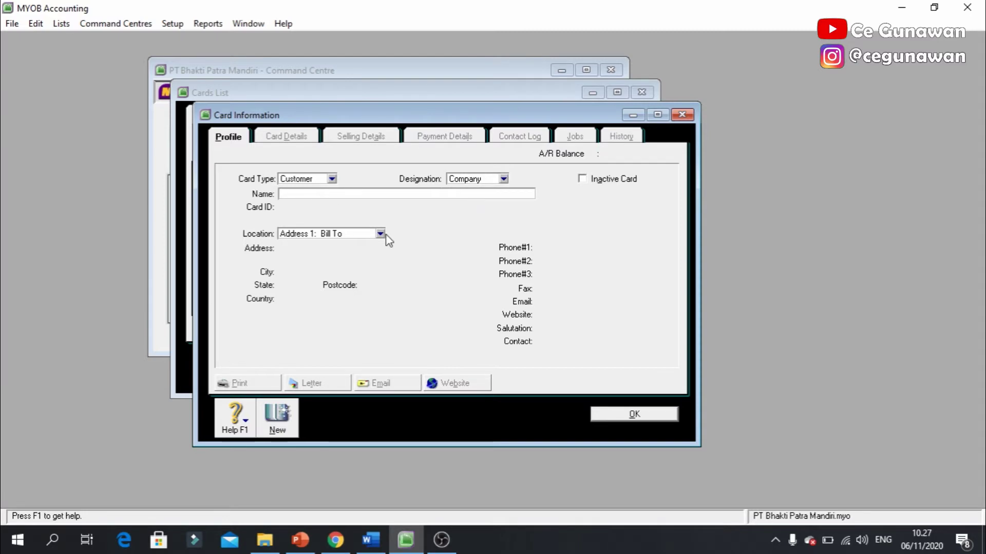
click(371, 540)
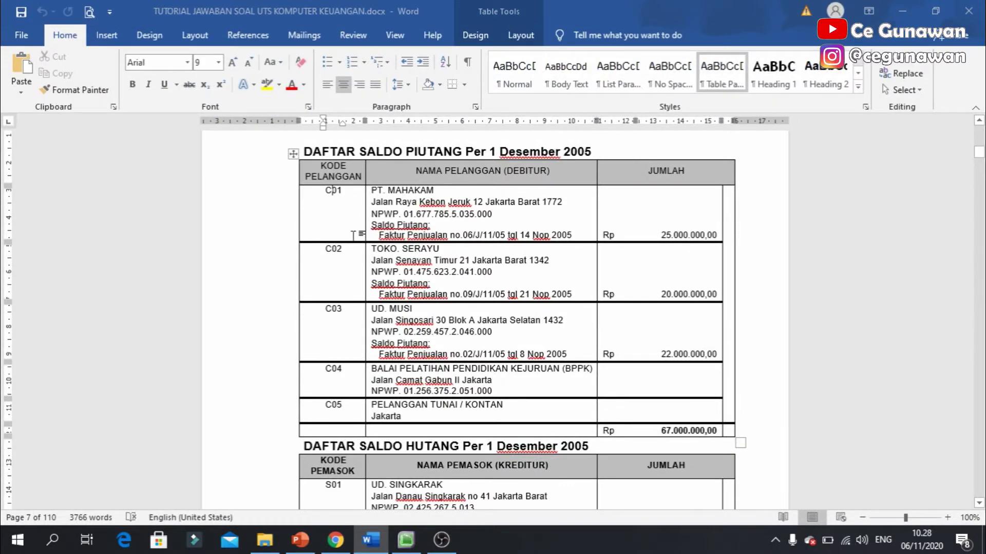
key(alt+Tab)
click(377, 543)
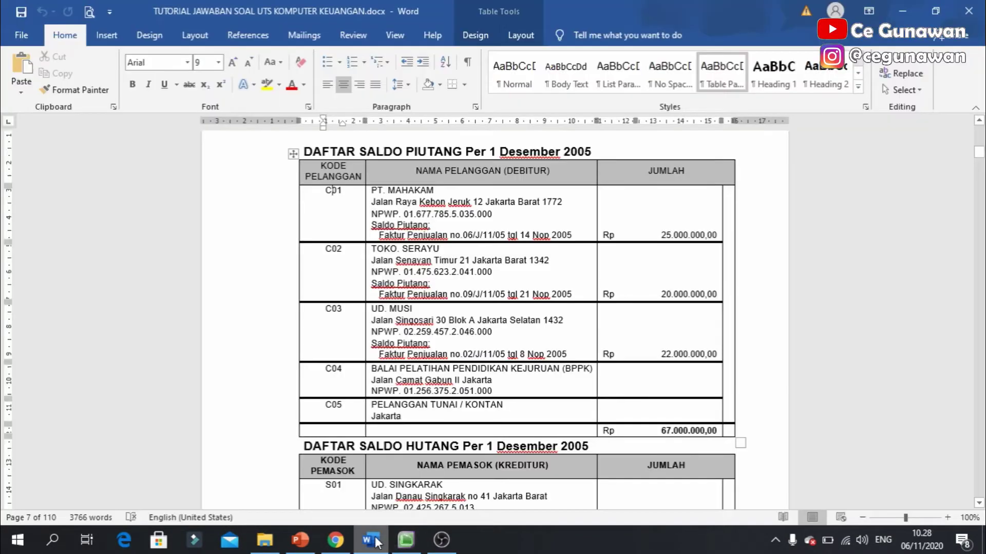
click(413, 546)
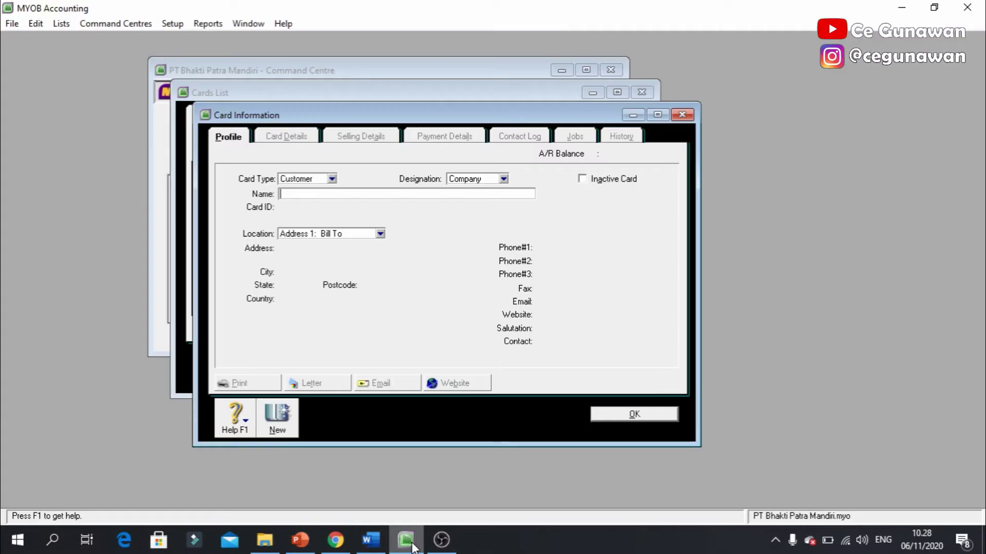
key(alt)
Copy the customer name PT. MAHAKAM from the DAFTAR SALDO PIUTANG table in Word into the Name of the new MYOB card.
key(alt+Tab)
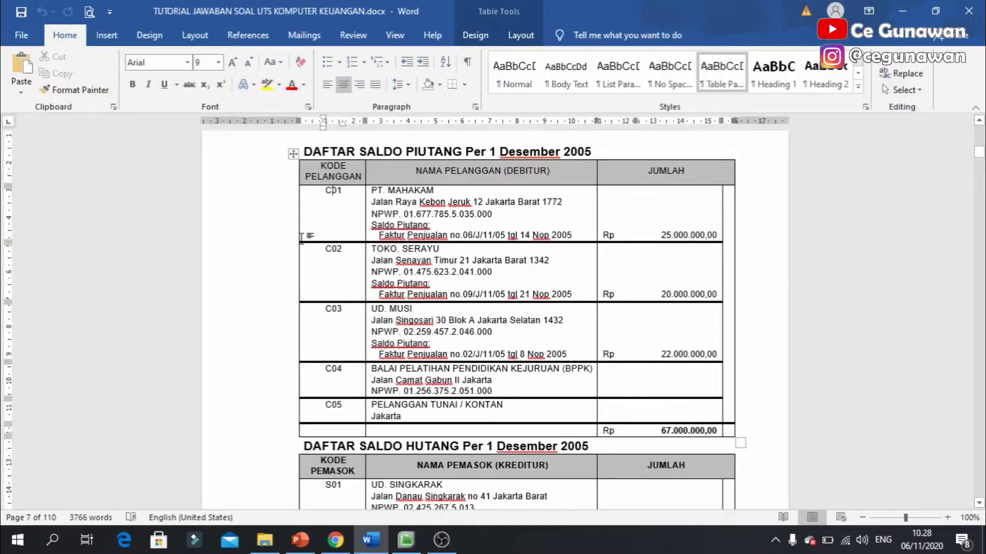
drag(374, 191, 437, 192)
key(ctrl+c)
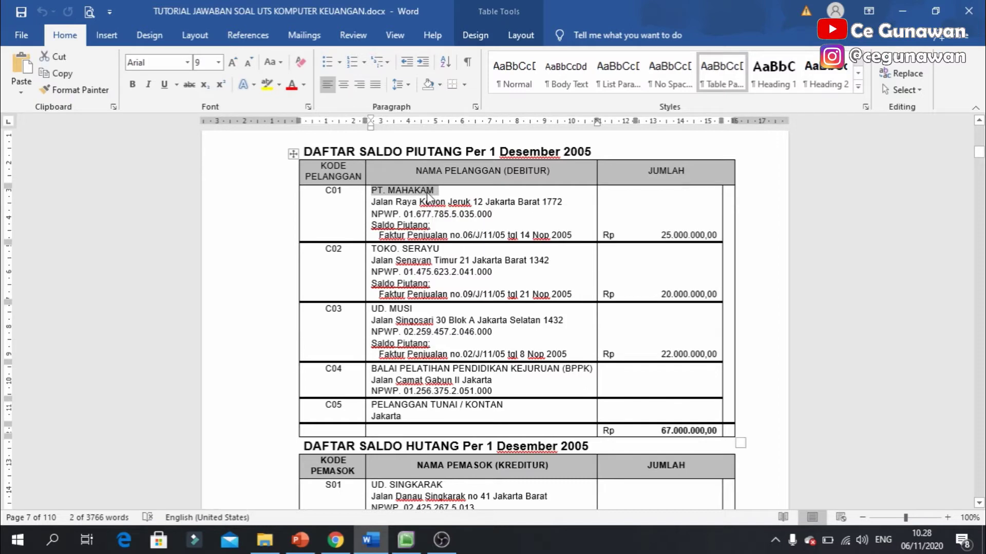
key(alt+Tab)
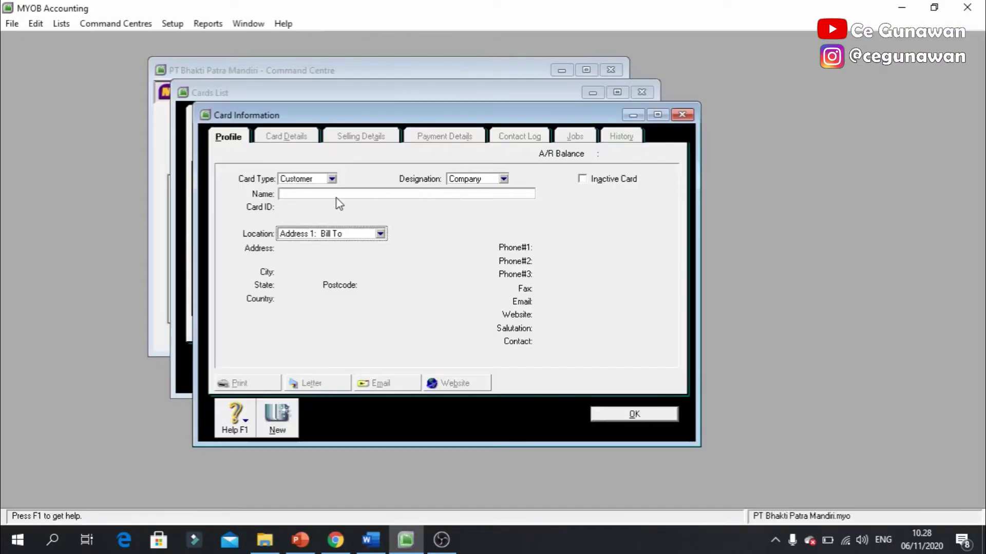
click(337, 194)
key(ctrl+v)
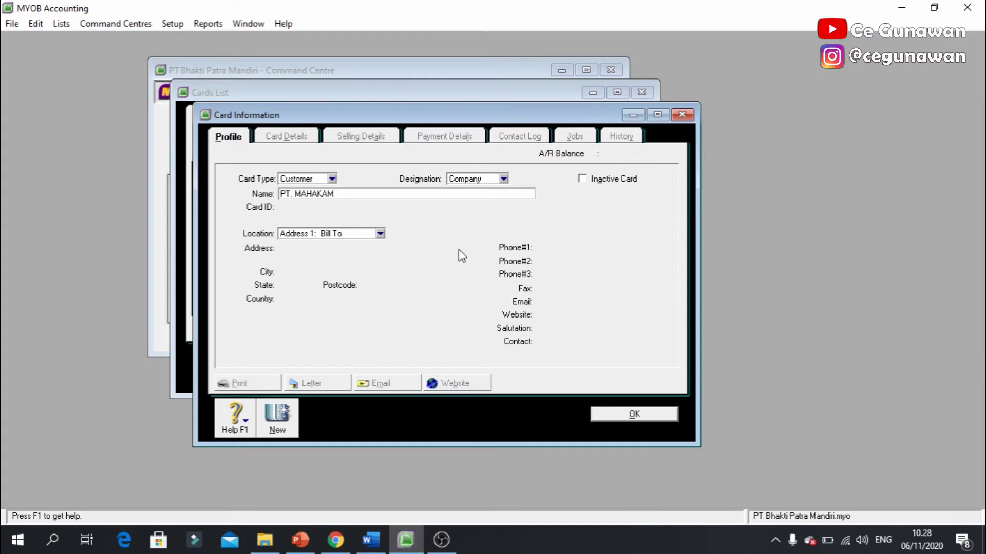
Set the Card ID of the PT. MAHAKAM customer card to C01, matching its code in the Word table.
key(Tab)
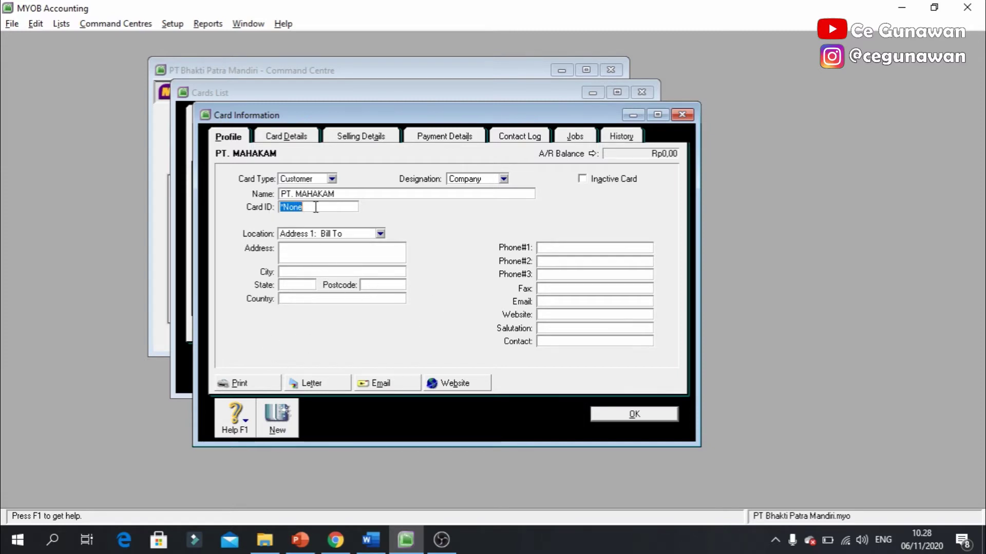
key(alt+Tab)
key(alt+Tab)
text(C)
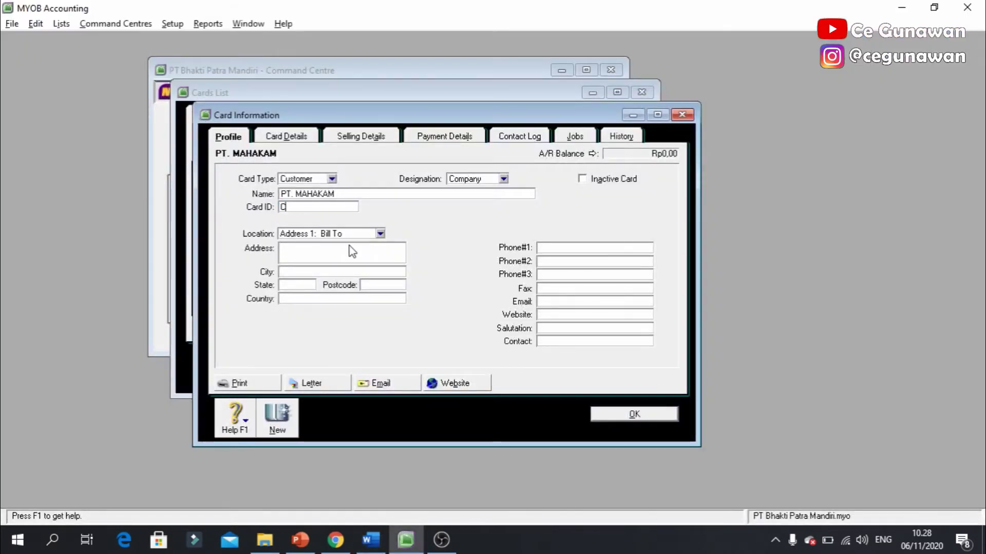
key(Tab)
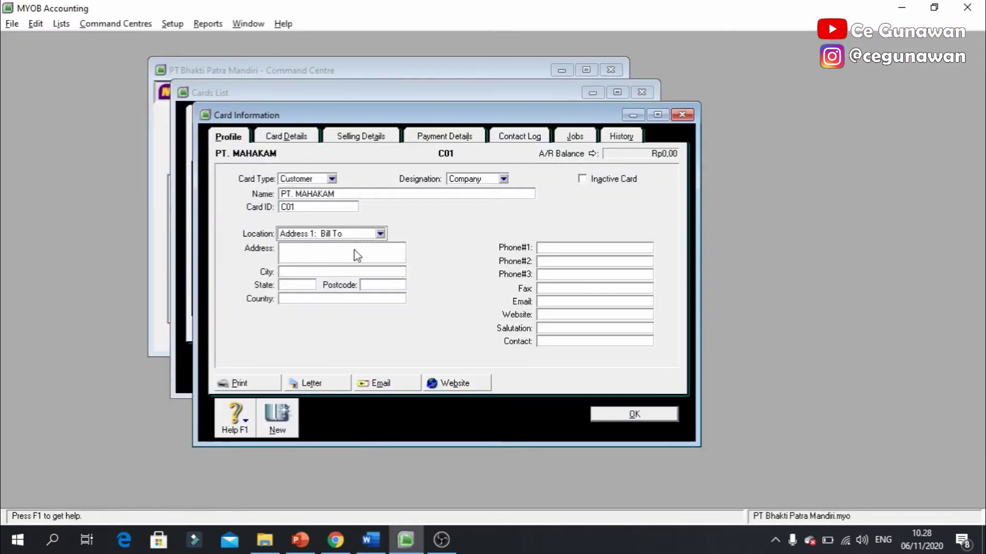
Keep the location Address 1: Bill To and copy the customer's street address from the Word table into the card's Address.
click(369, 234)
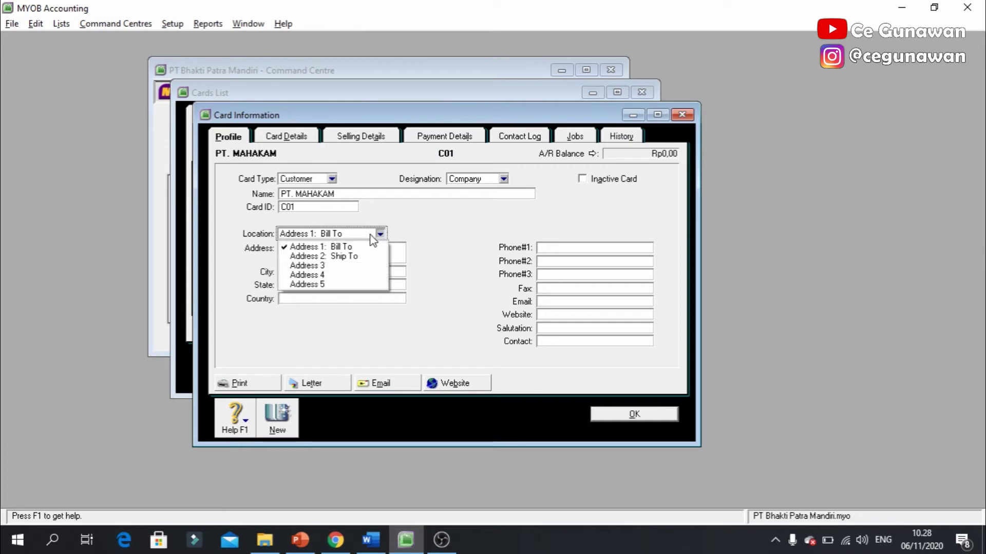
click(421, 228)
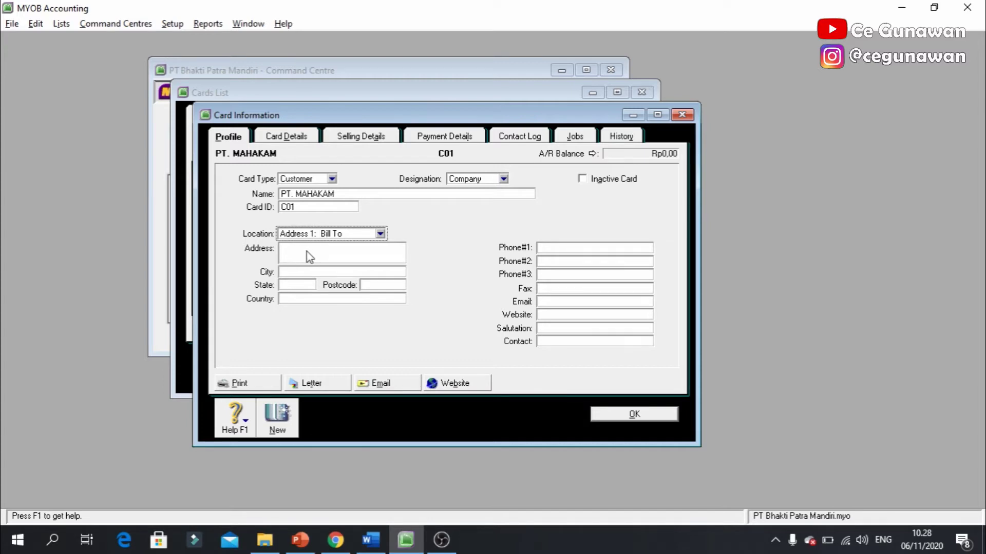
key(alt+Tab)
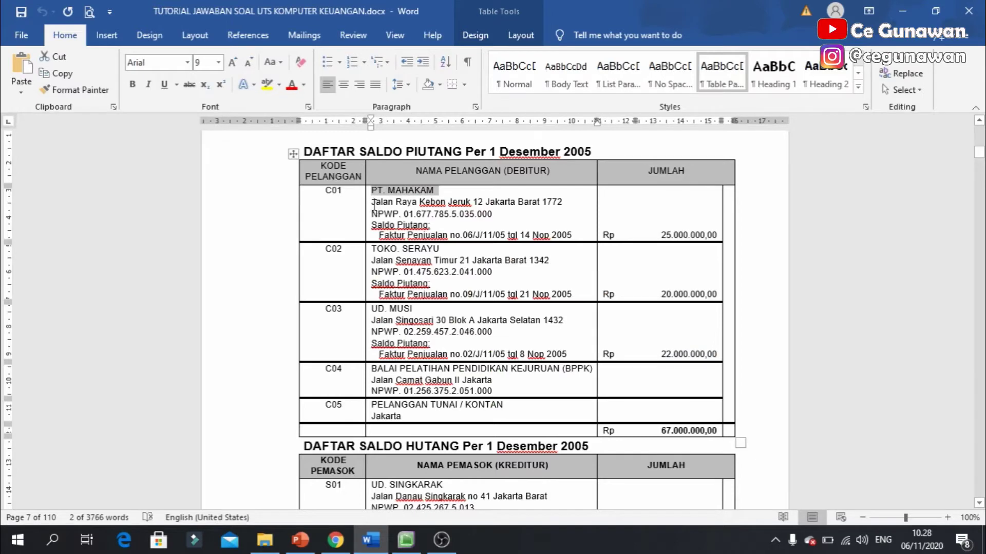
drag(374, 205, 560, 206)
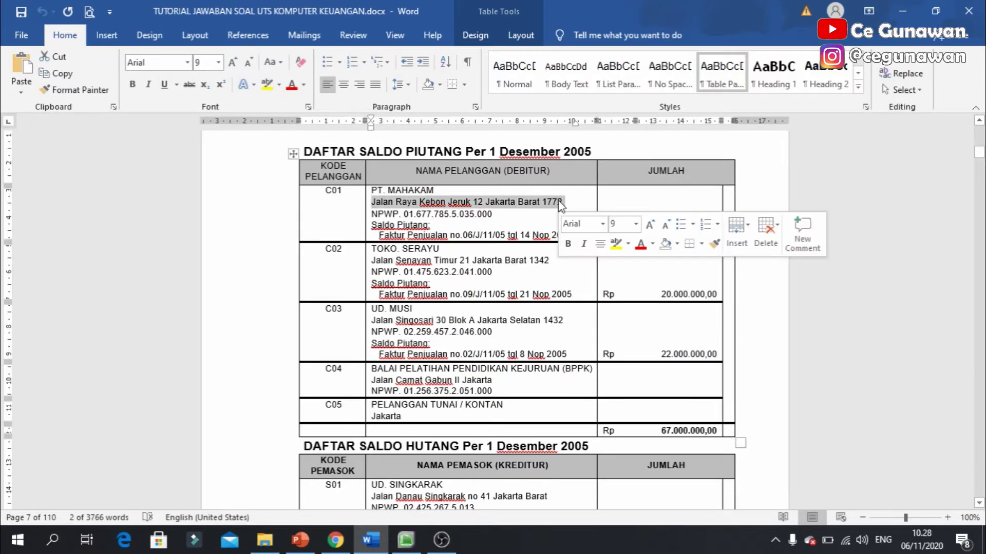
key(ctrl+c)
key(alt+Tab)
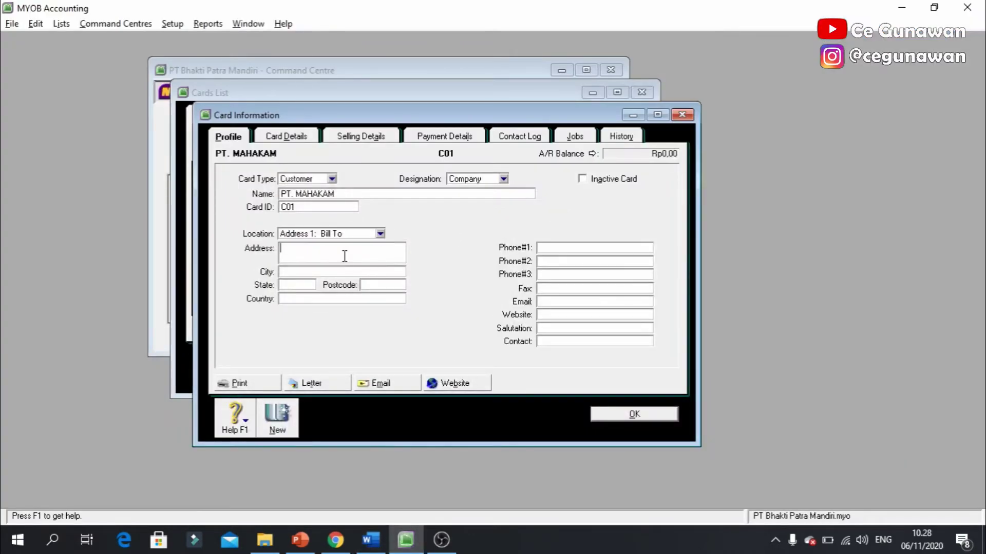
key(ctrl+v)
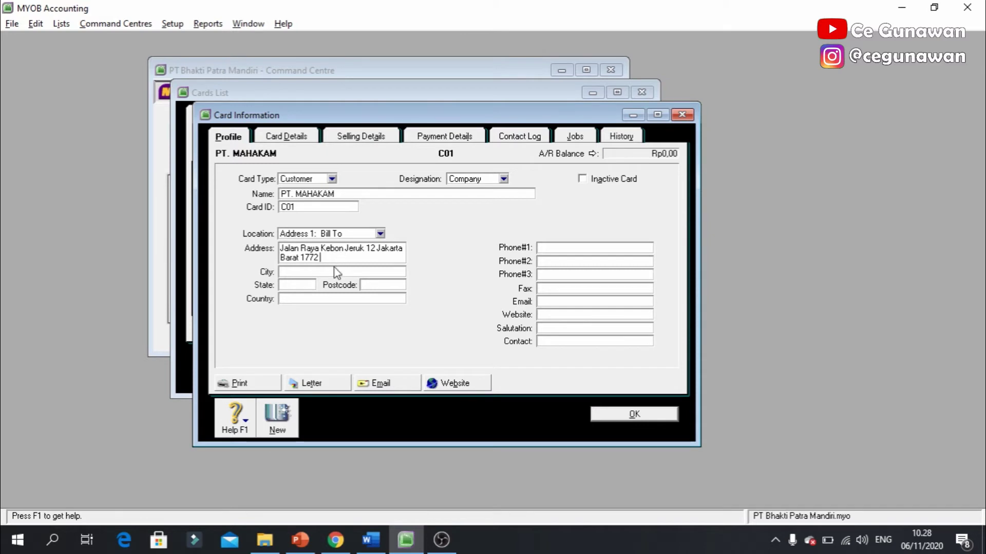
Set the card's city to Jakarta and check the customer's entry in the Word table once more.
click(334, 271)
text(Jakarta)
key(Tab)
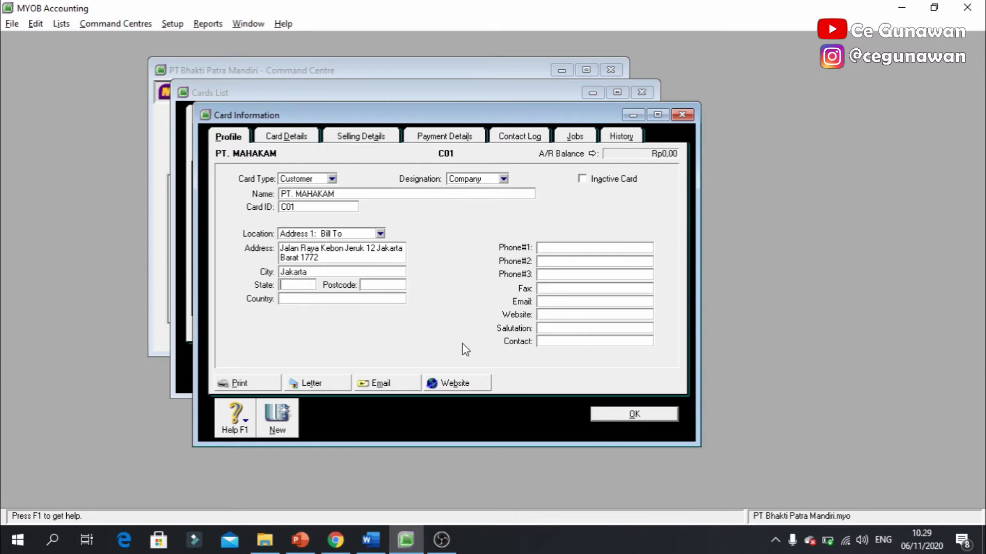
key(alt+Tab)
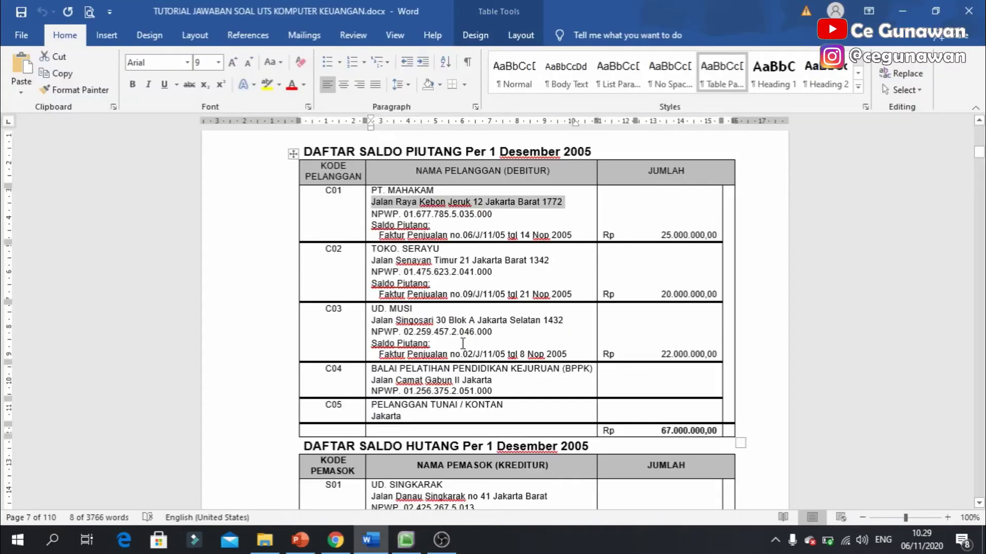
key(alt+Tab)
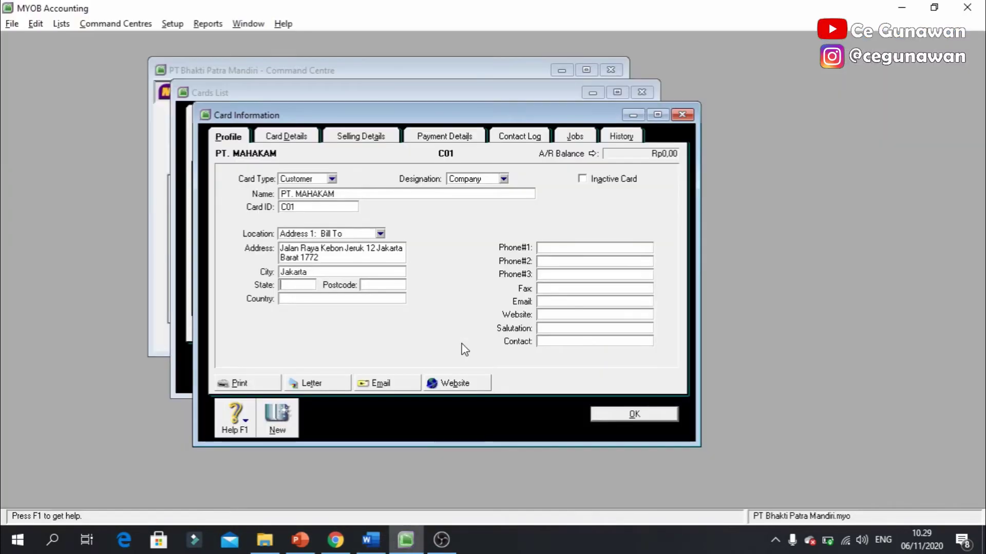
View the Notes area of the Card Details, and set the Sale Layout to Item in the Selling Details.
click(287, 137)
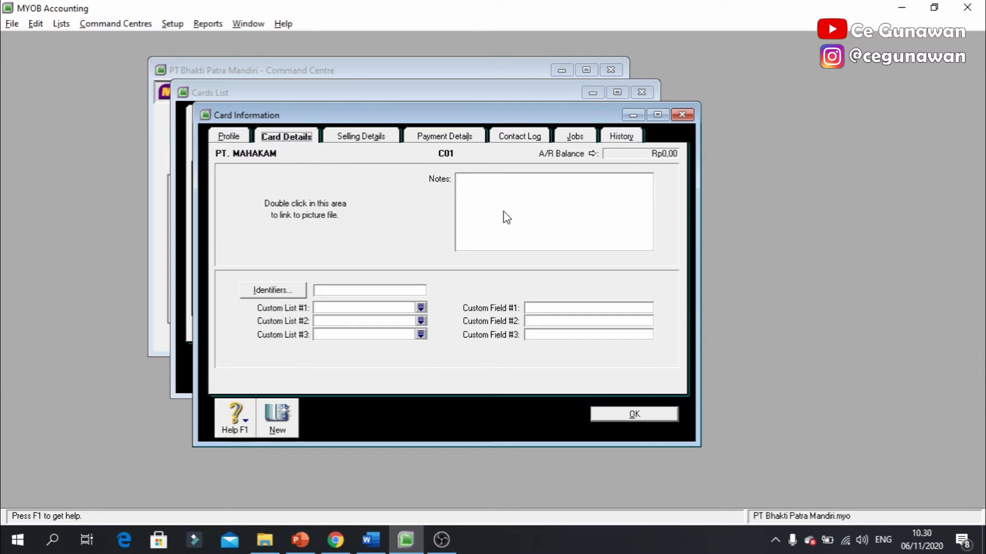
click(471, 190)
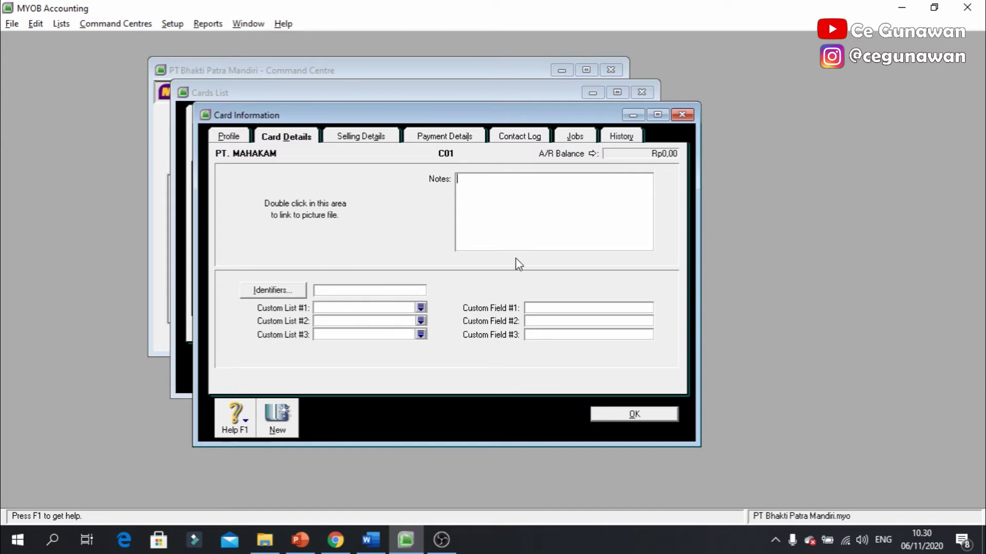
click(369, 138)
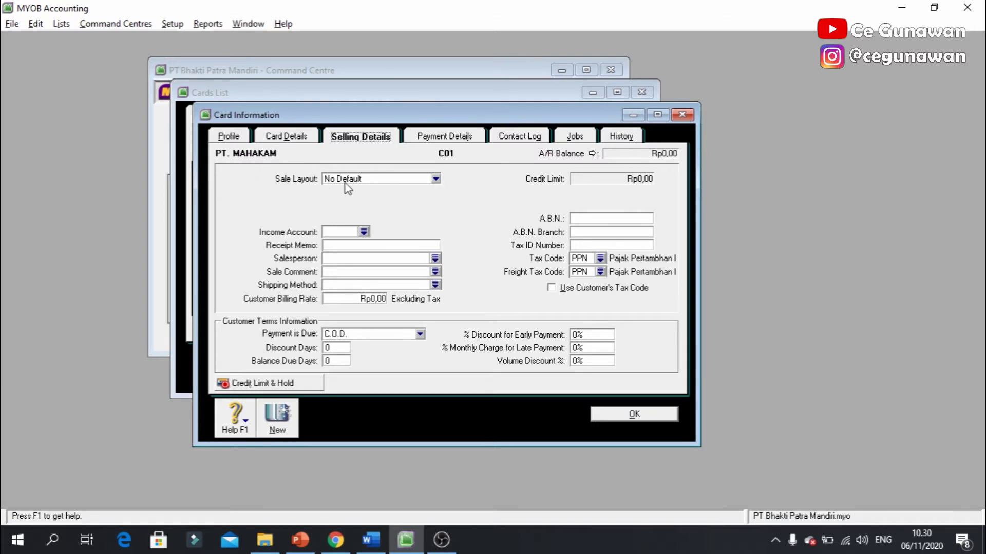
click(411, 181)
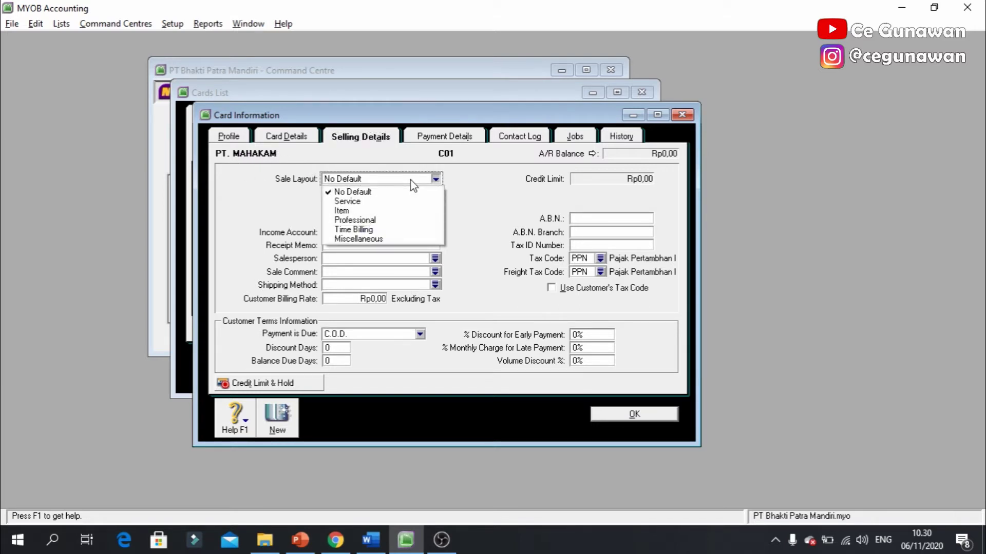
click(395, 211)
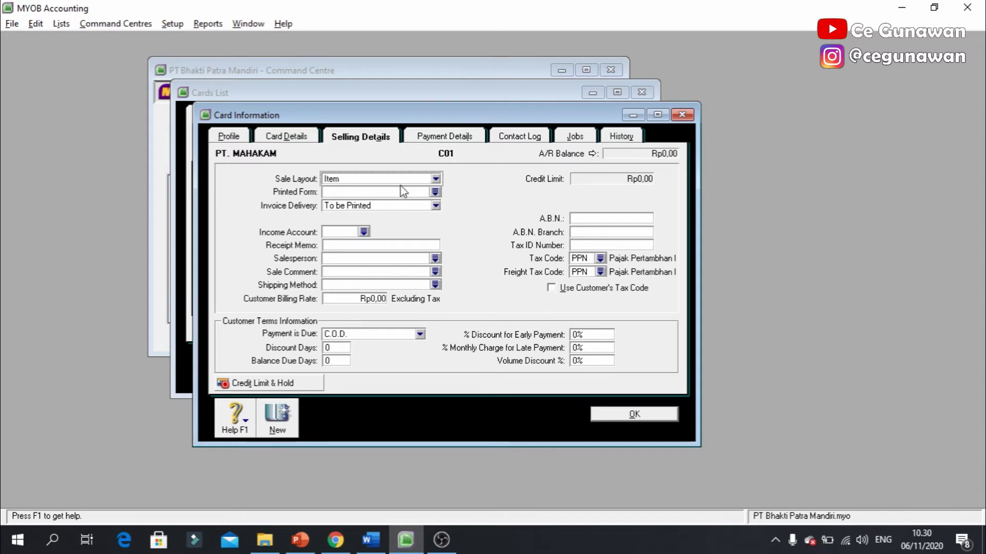
Keep the Item sale layout, and set the Printed Form to Pre-Printed Invoice and the Invoice Delivery to To be Emailed.
click(436, 179)
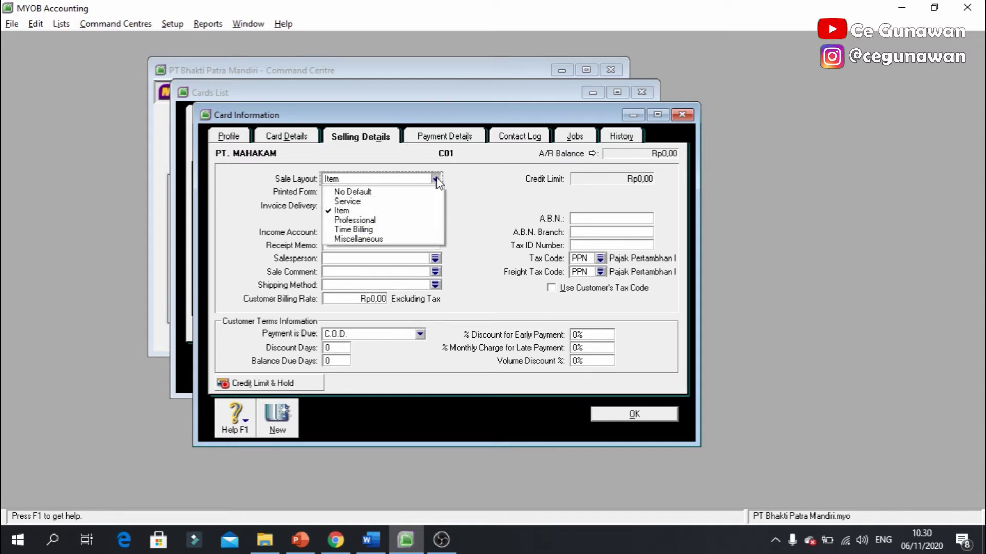
click(352, 214)
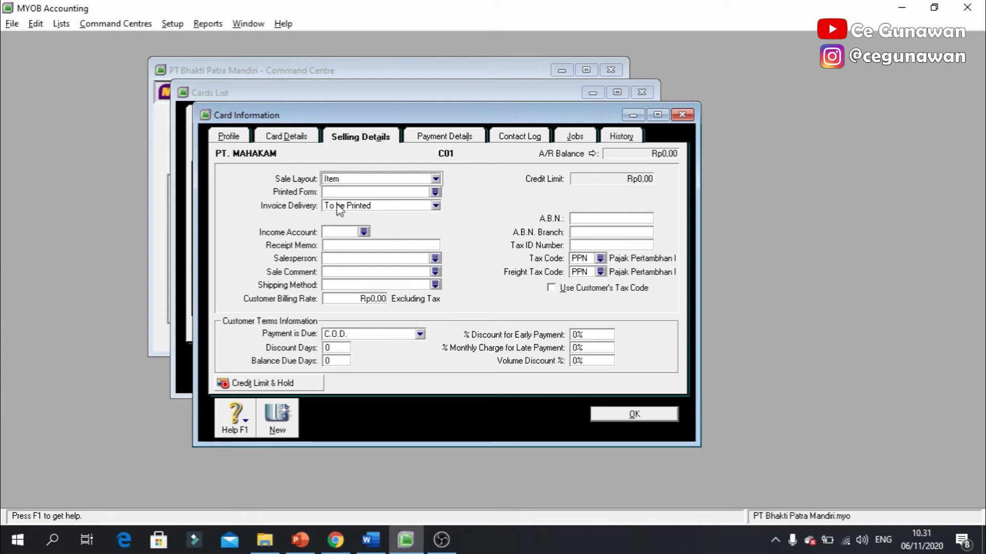
click(436, 195)
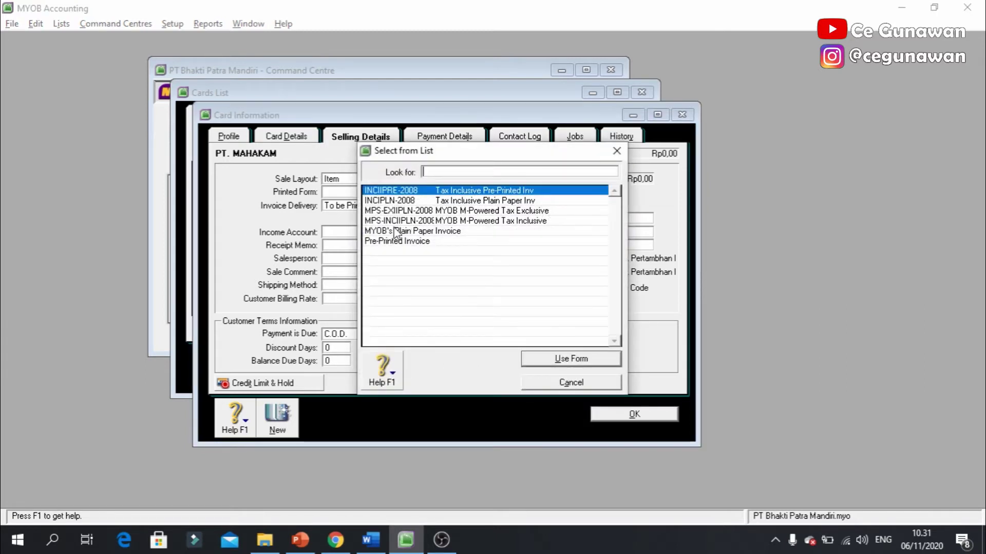
click(616, 152)
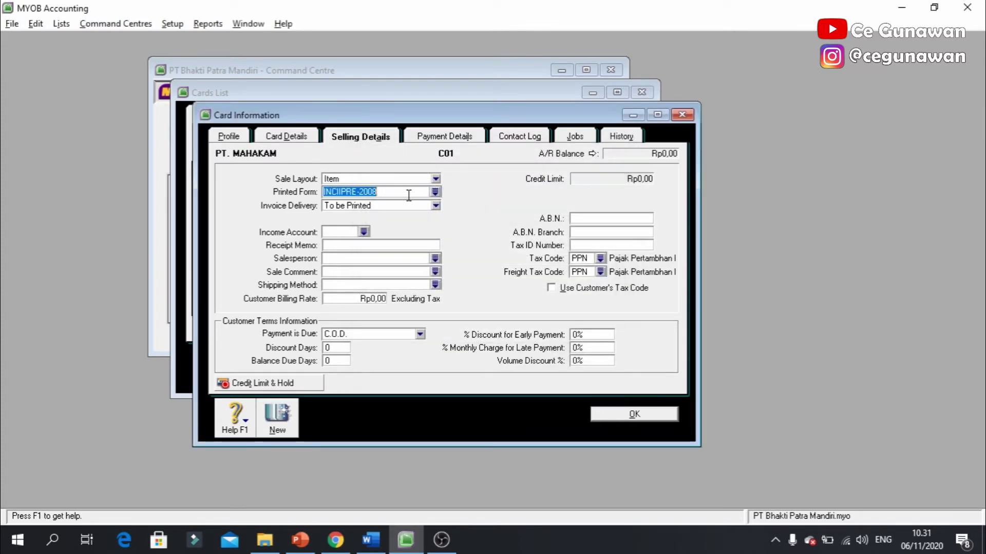
click(435, 192)
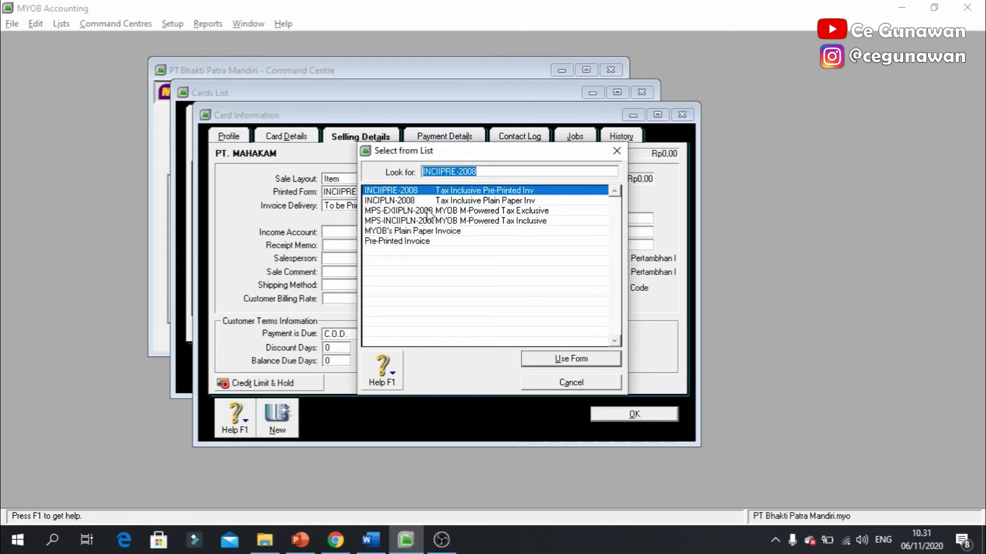
click(413, 241)
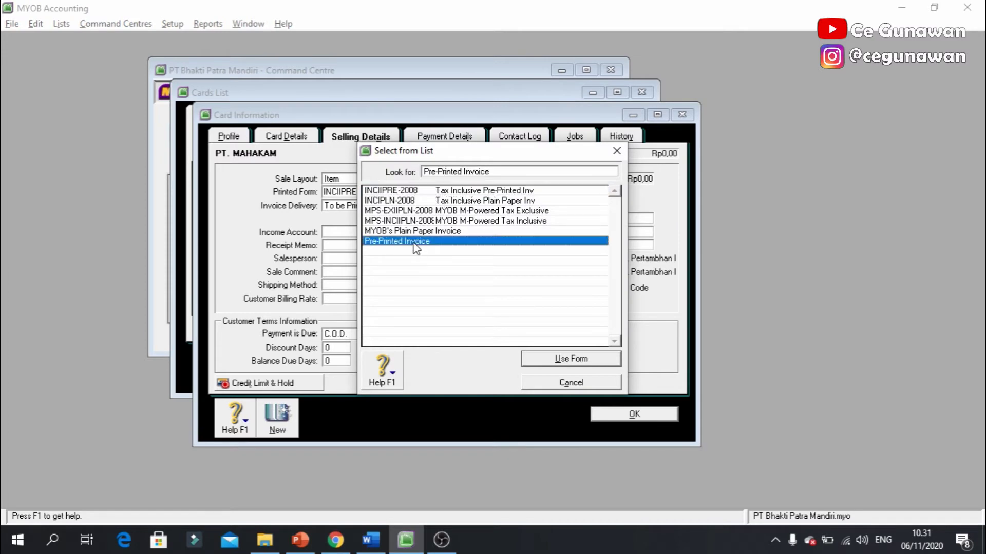
click(562, 359)
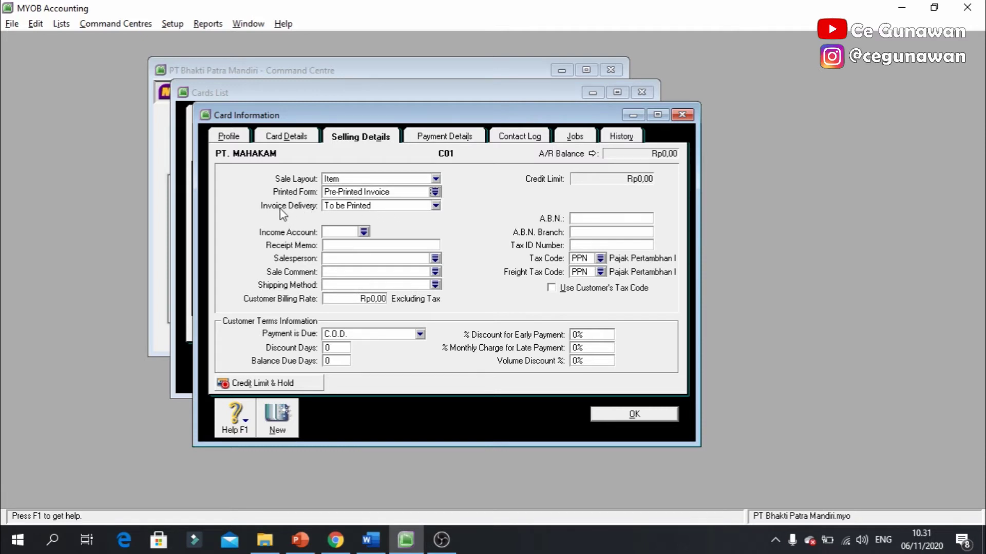
click(436, 206)
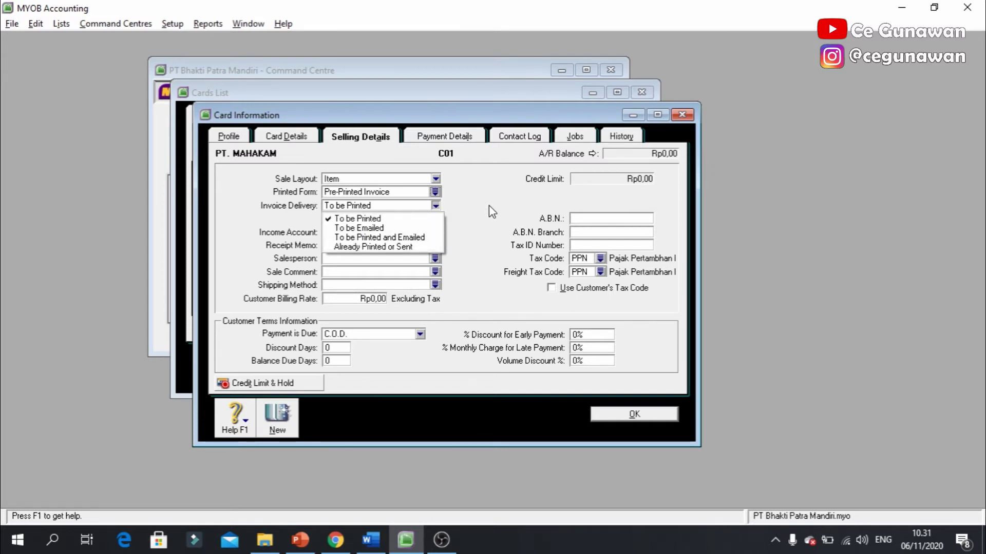
click(385, 230)
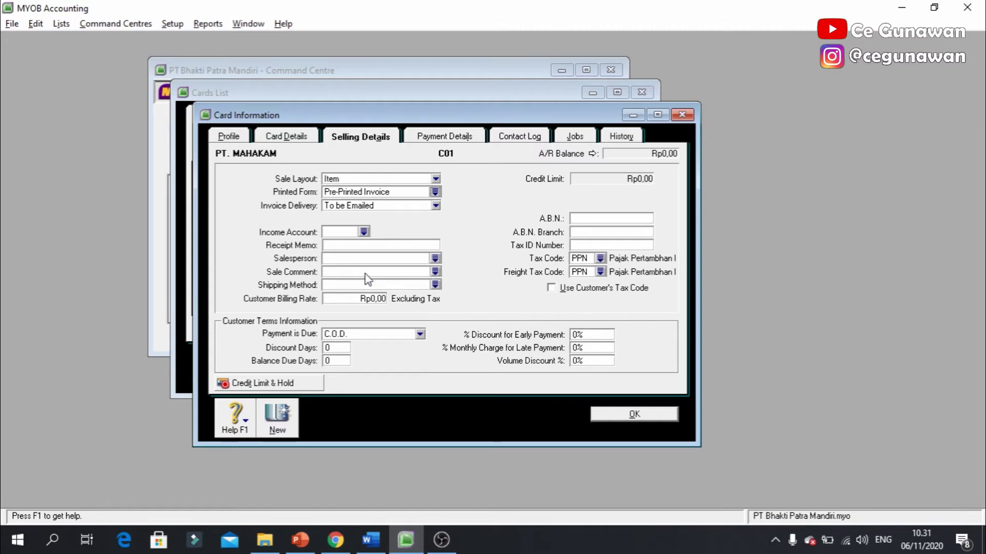
Create the sale comment "Terima Kasih Semoga awet" and use it as the PT. MAHAKAM card's Sale Comment.
click(435, 272)
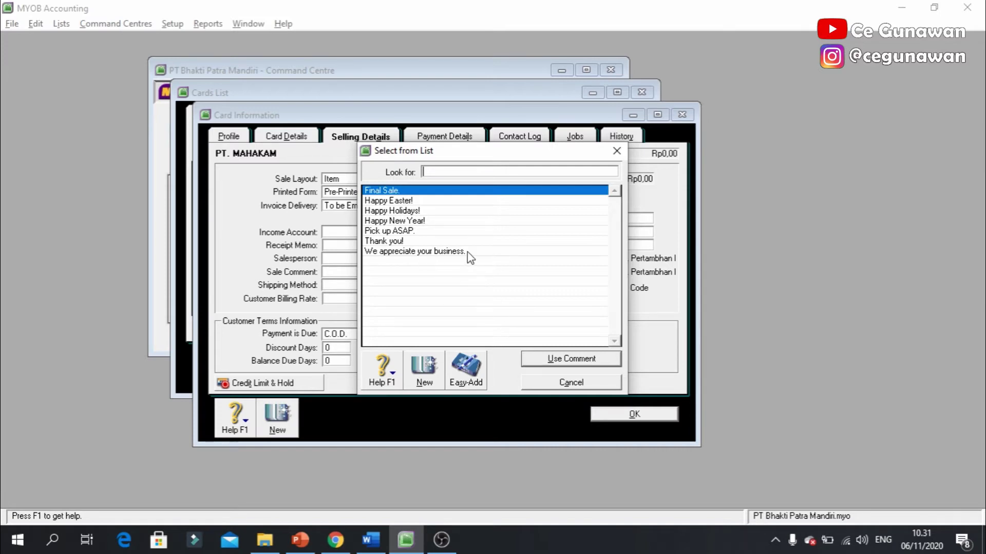
click(427, 370)
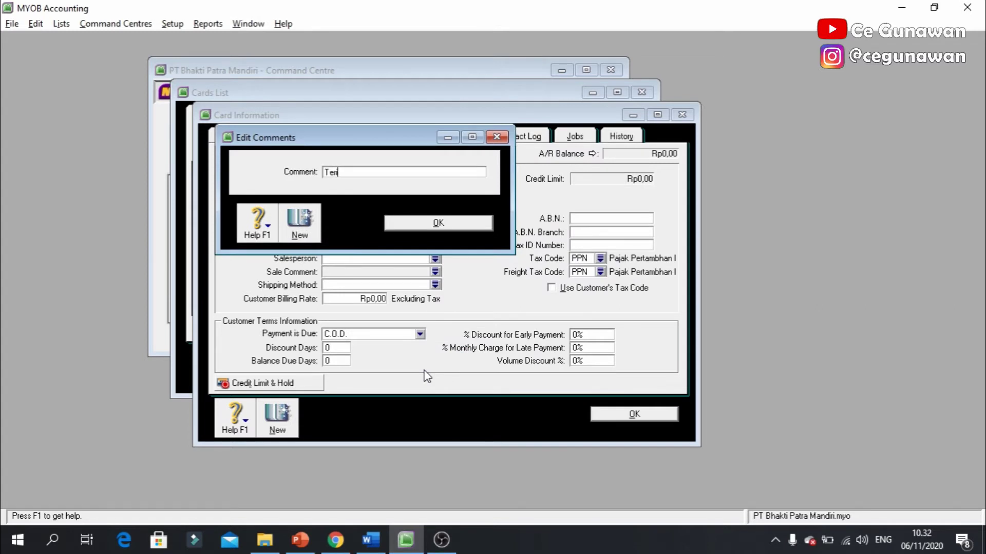
text(Terima Kasih Semoga awet)
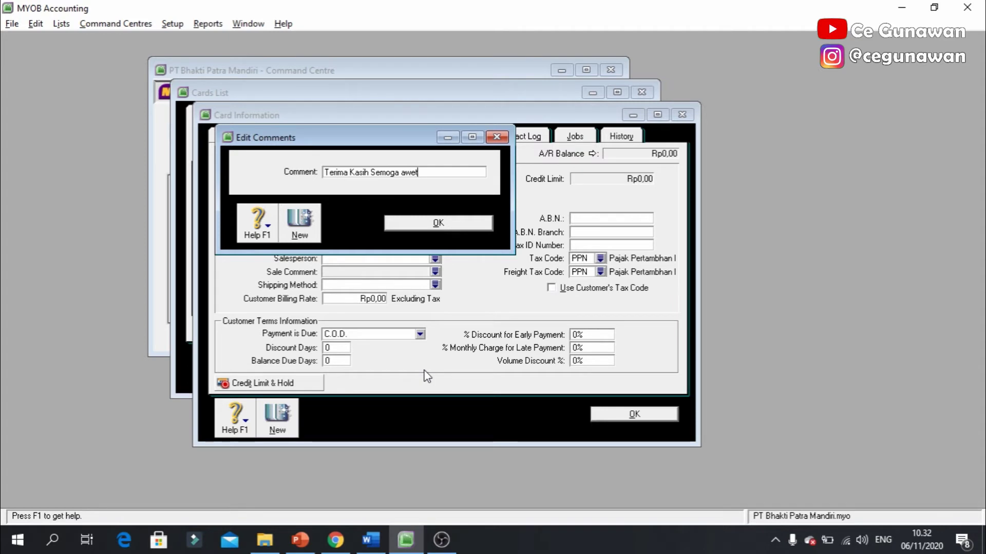
click(467, 227)
click(435, 272)
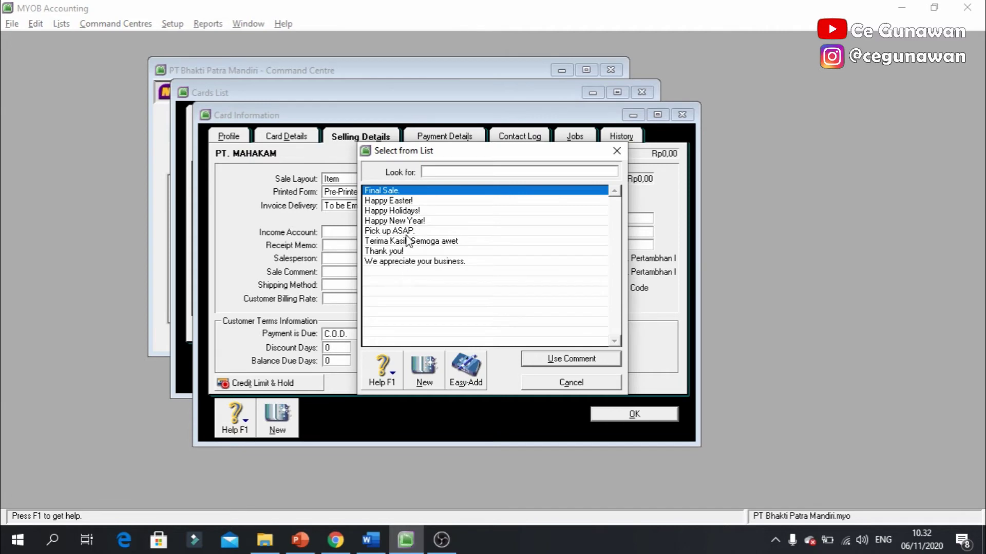
double_click(403, 242)
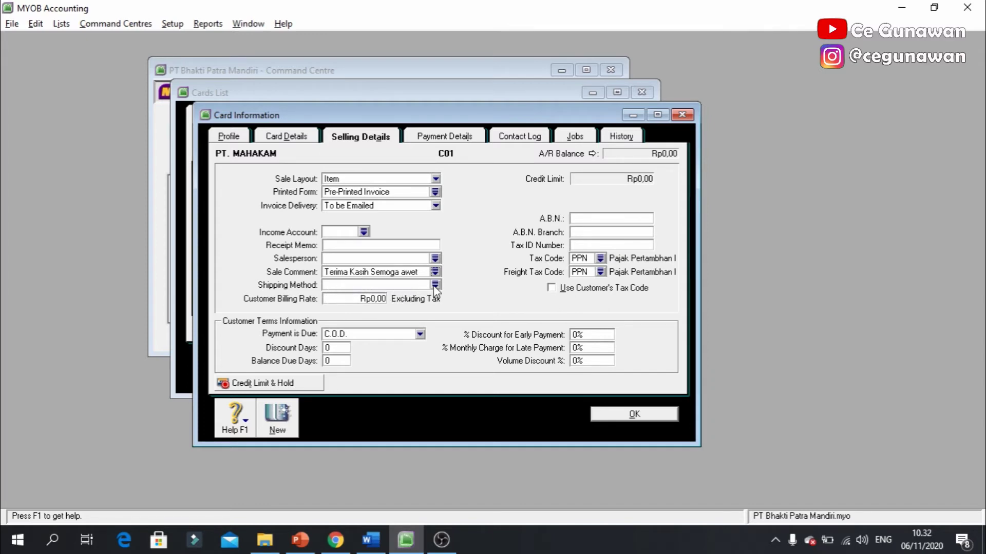
Look up the freight terms for sales in the Penjualan section of the Word document's accounting policies.
click(371, 540)
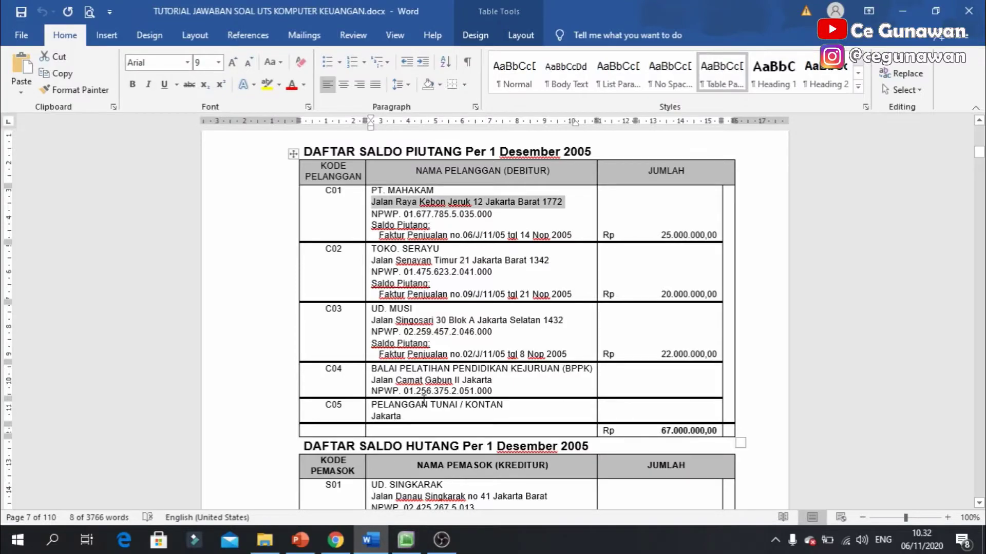
scroll(424, 402, up, 20)
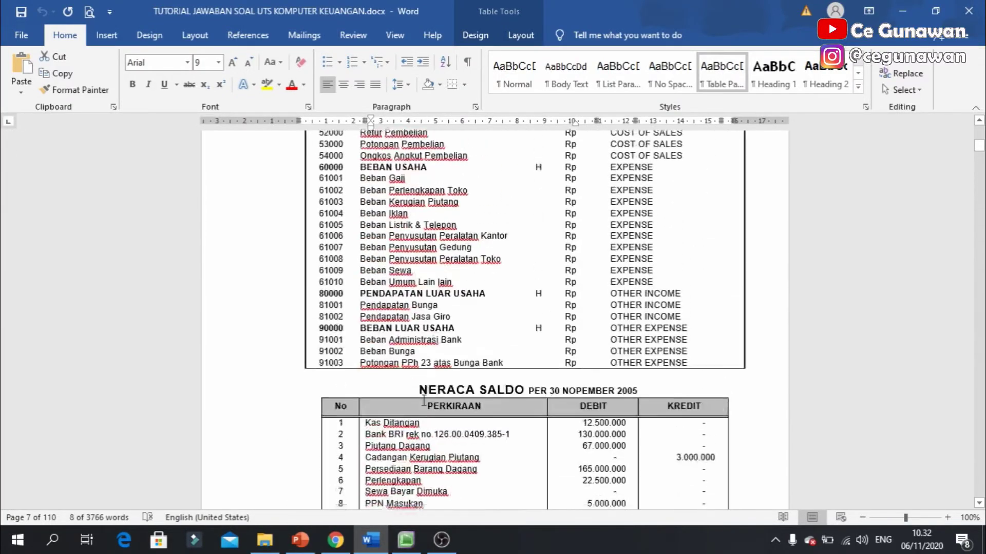
scroll(424, 403, up, 20)
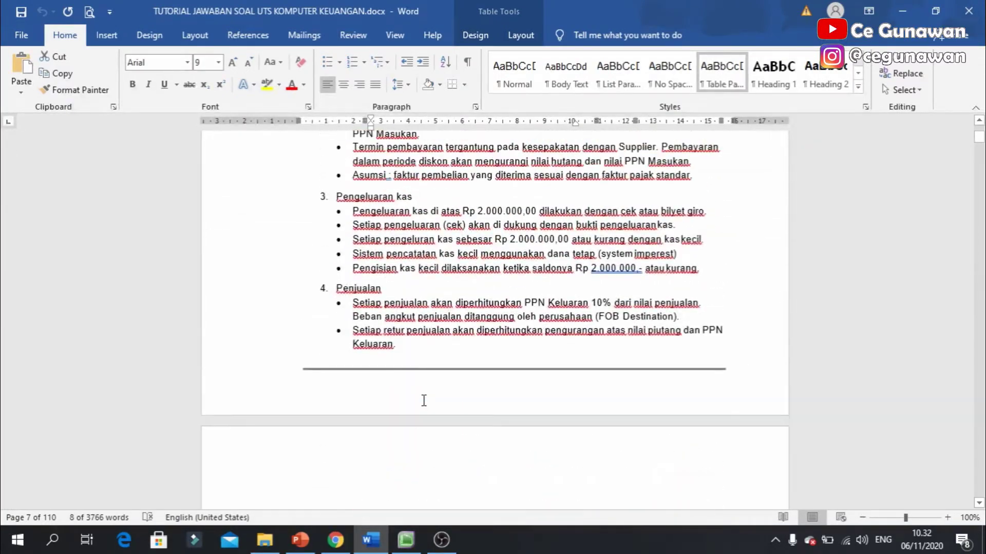
scroll(424, 401, up, 4)
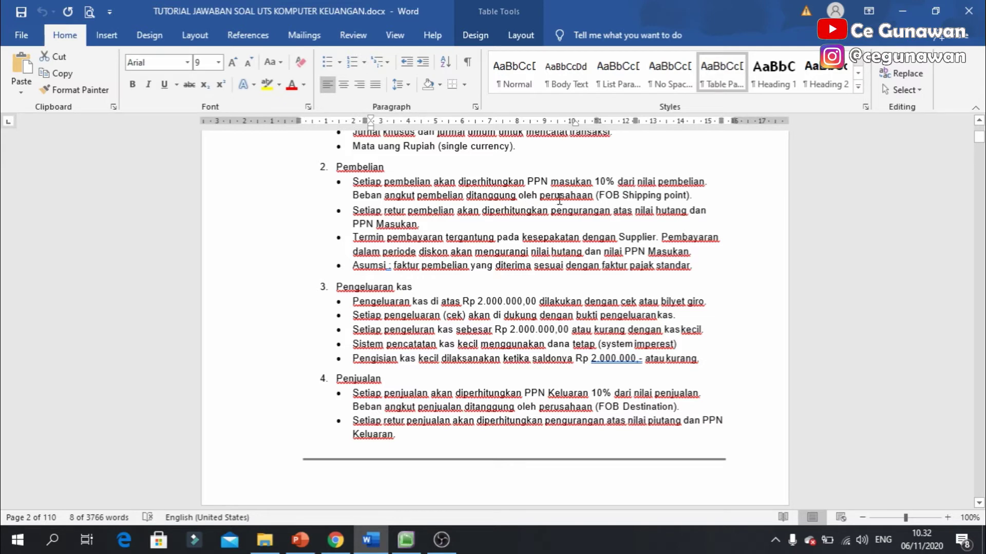
click(911, 11)
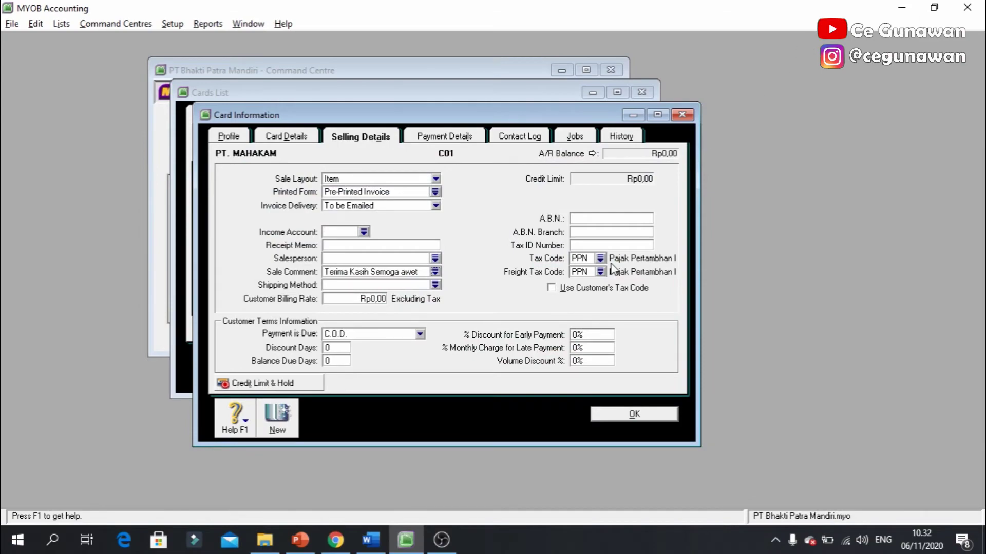
key(alt+Tab)
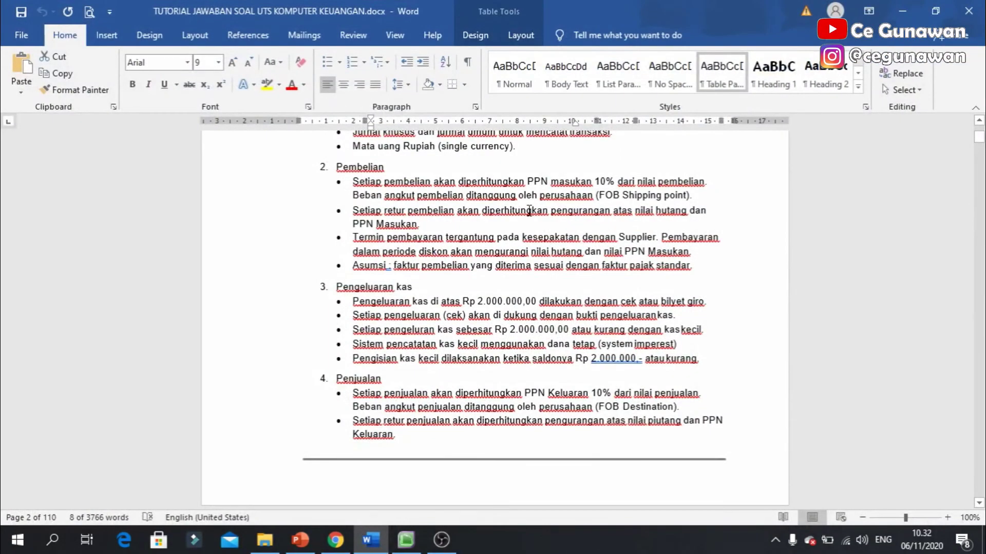
scroll(547, 215, down, 3)
scroll(547, 216, up, 9)
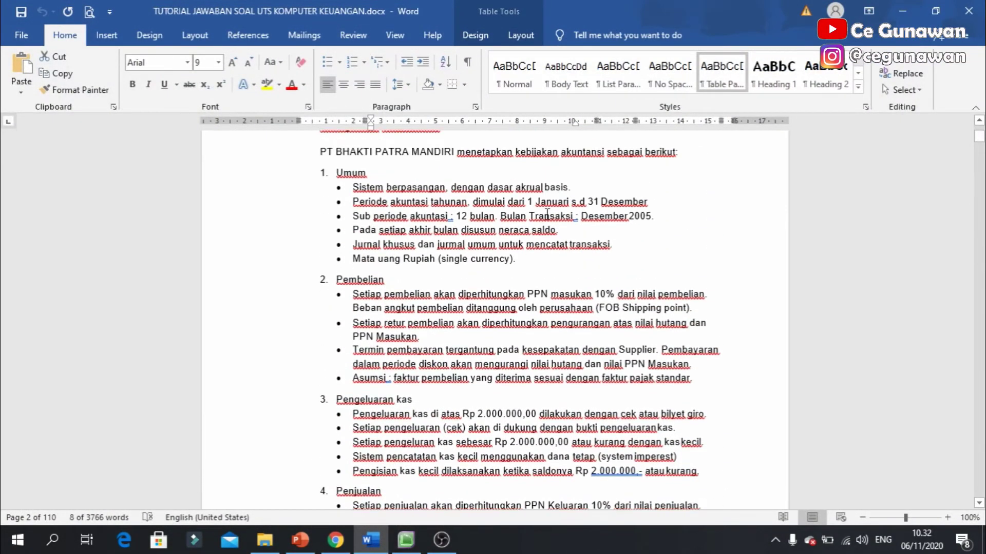
scroll(547, 216, down, 9)
scroll(547, 215, down, 4)
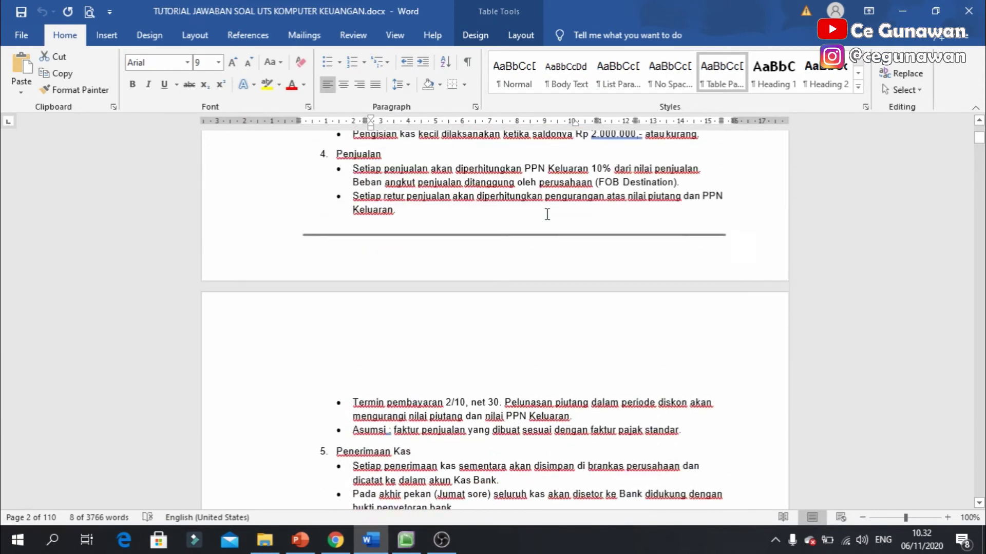
scroll(547, 216, up, 2)
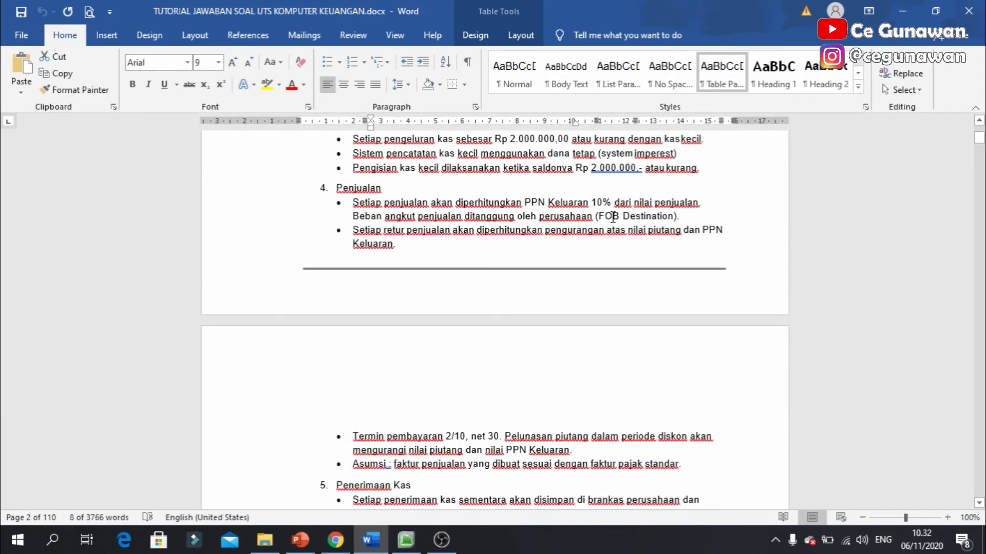
drag(597, 216, 677, 216)
key(alt+Tab)
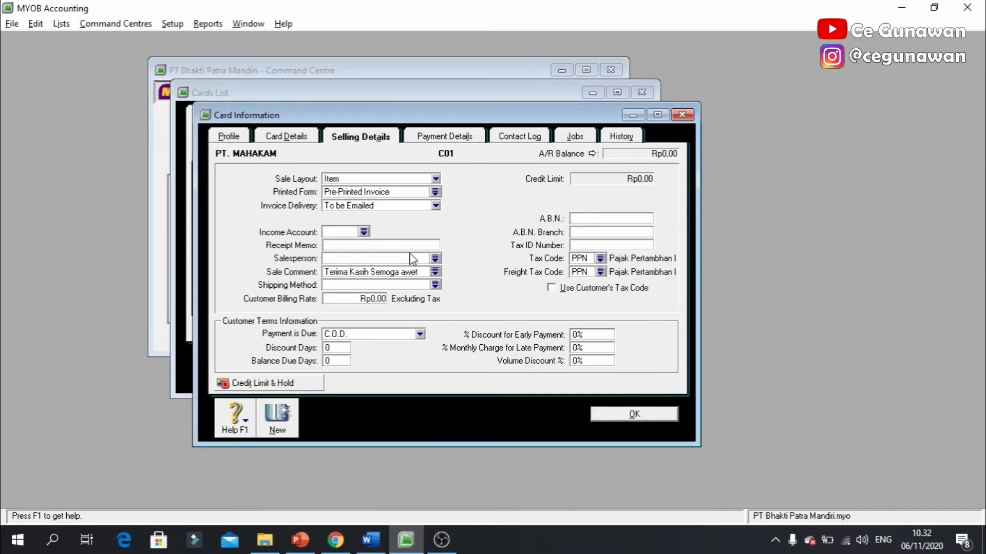
Create the shipping method "FOB Destination" and assign it as the PT. MAHAKAM card's Shipping Method.
click(435, 284)
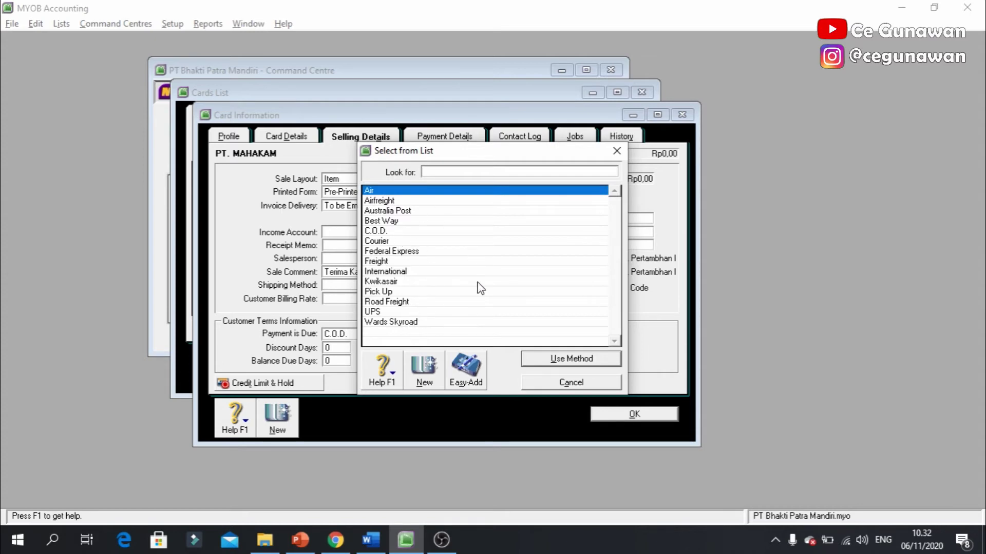
click(425, 372)
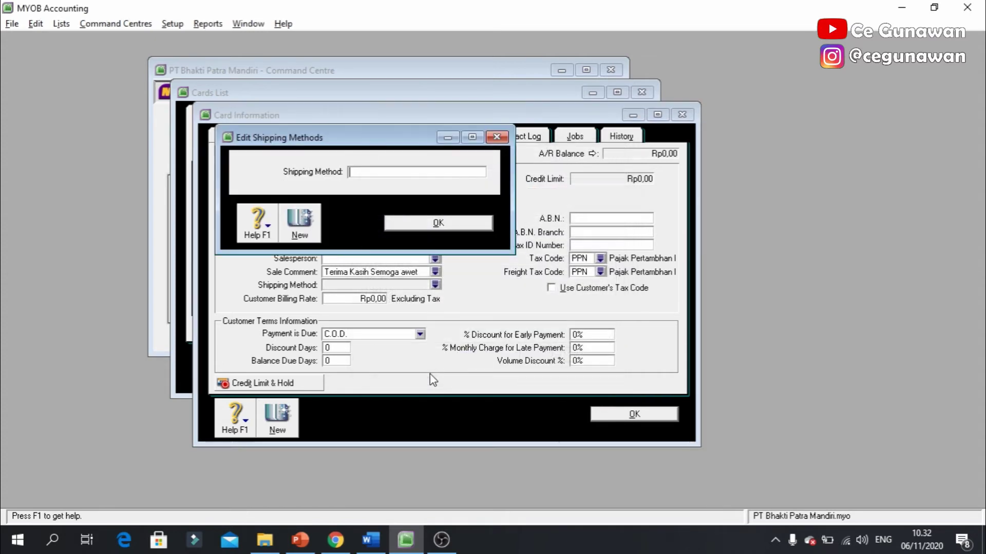
text(FO)
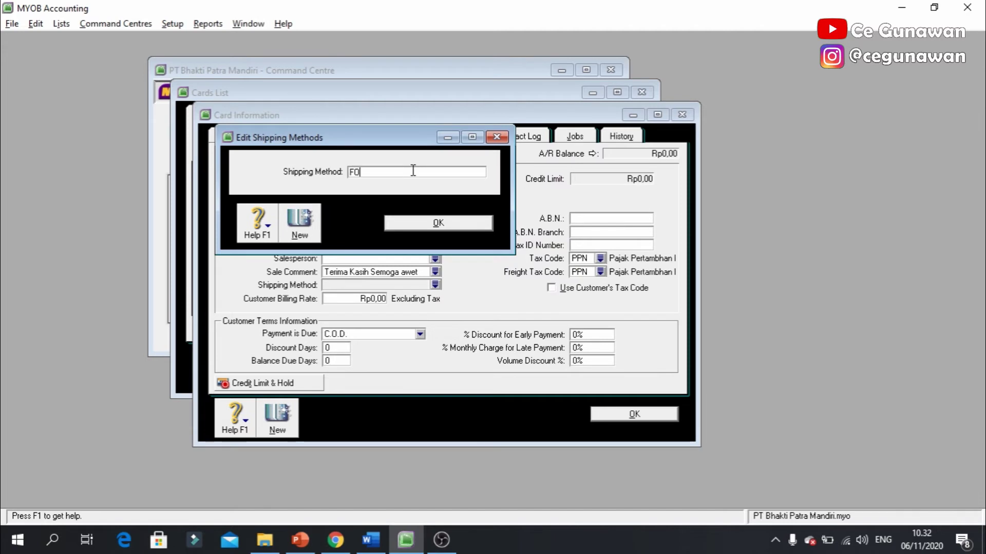
text(B Destination Poin)
key(BackSpace)
key(BackSpace)
key(BackSpace)
click(439, 223)
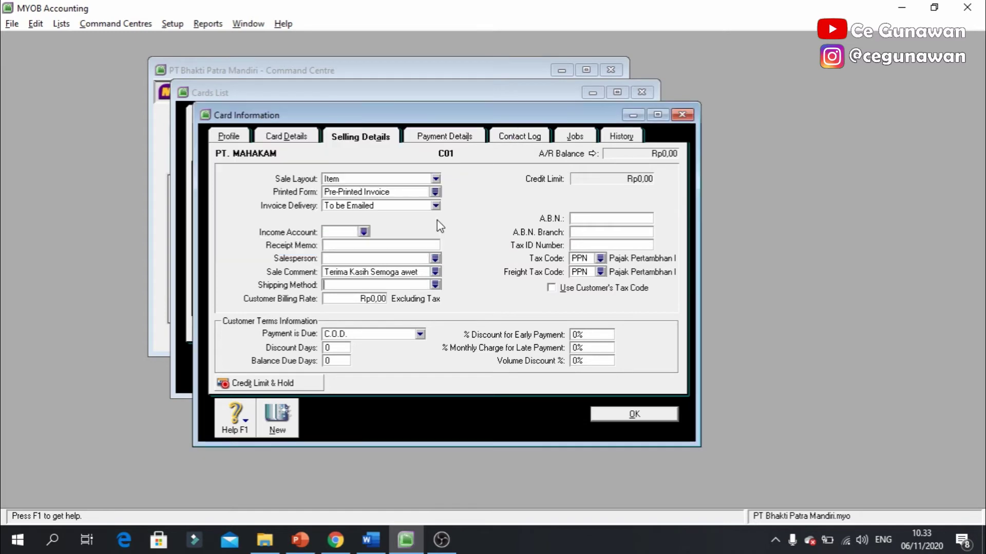
click(436, 285)
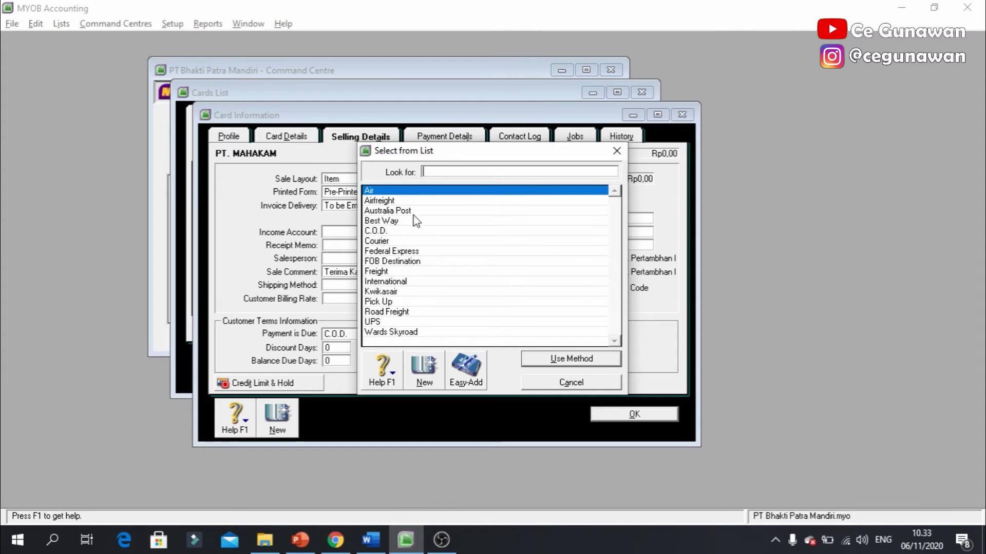
double_click(399, 262)
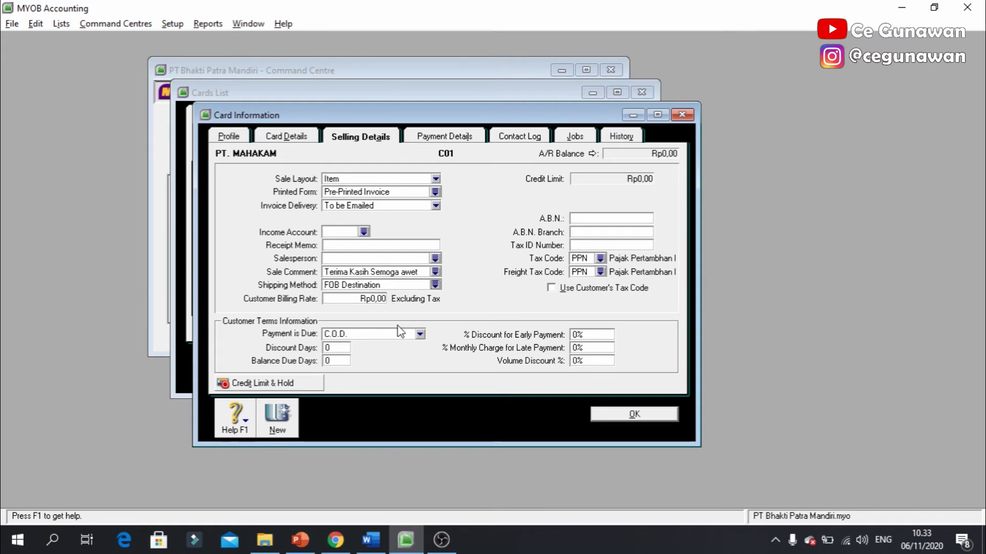
Set Payment is Due to In a Given # of Days, and mark the payment terms in the Word document's Penjualan policy.
click(420, 335)
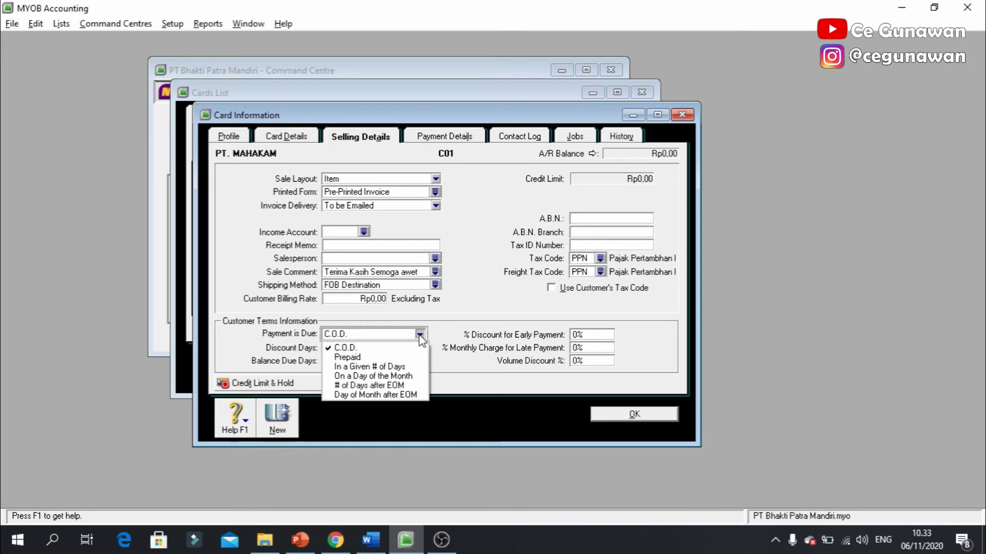
click(397, 366)
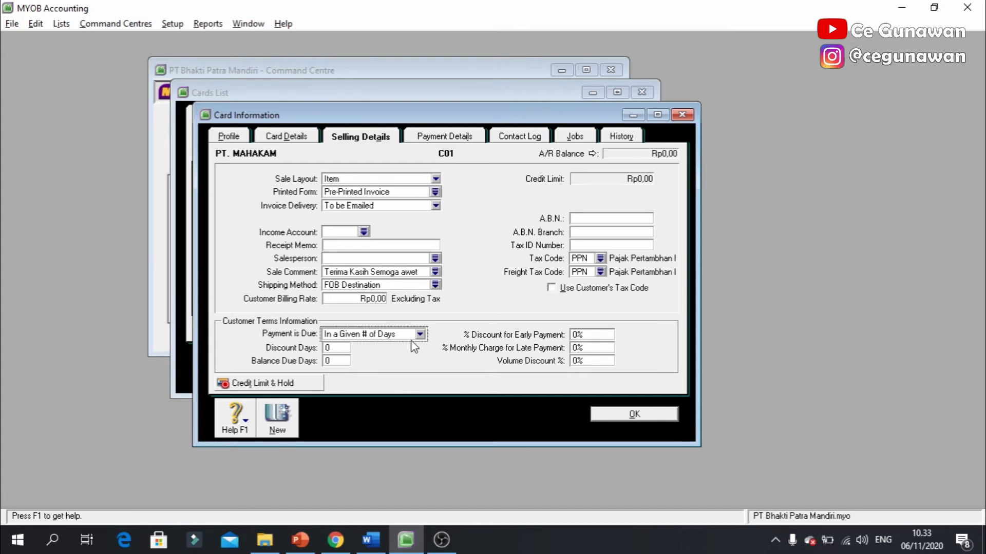
key(alt+Tab)
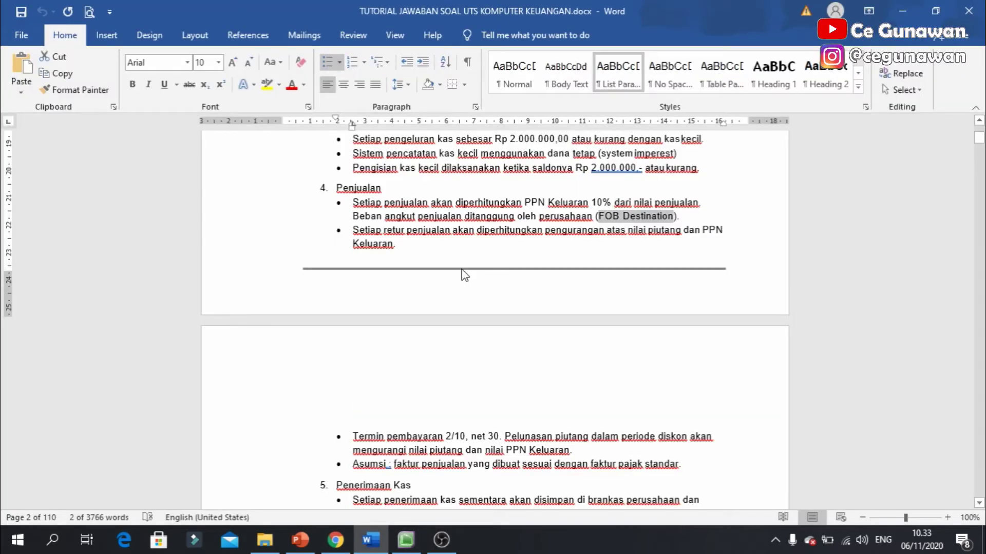
scroll(462, 269, down, 1)
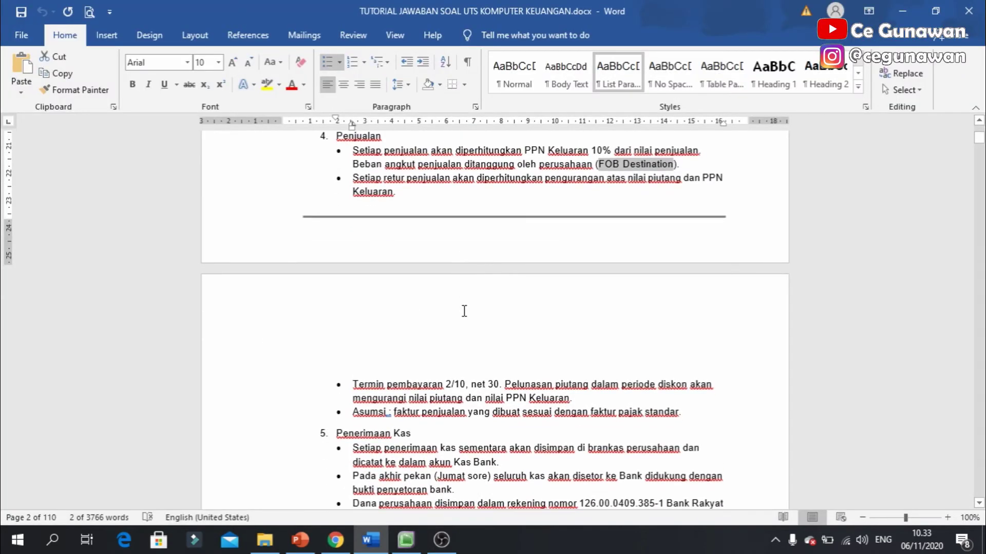
drag(359, 391, 501, 396)
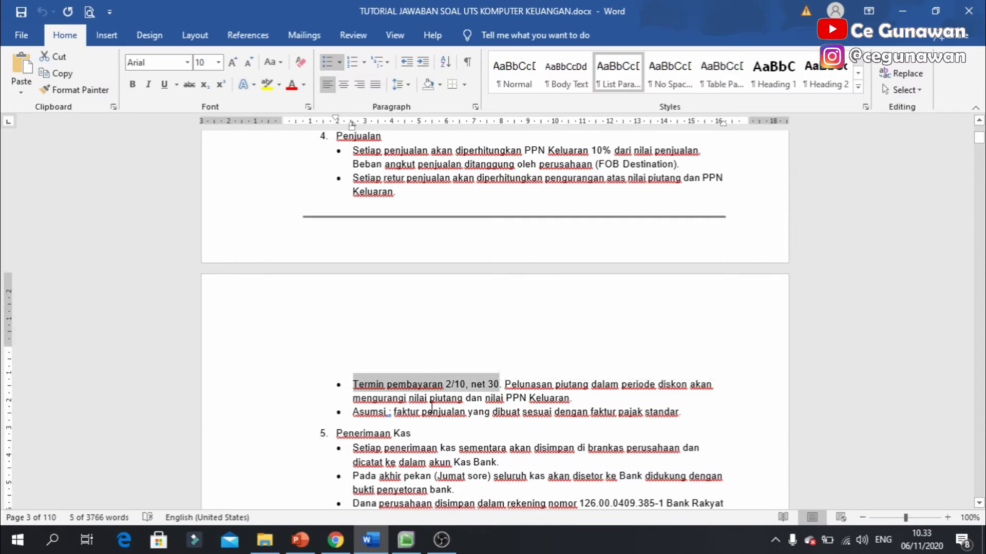
Set the % Discount for Early Payment on the PT. MAHAKAM card to 2%.
key(alt+Tab)
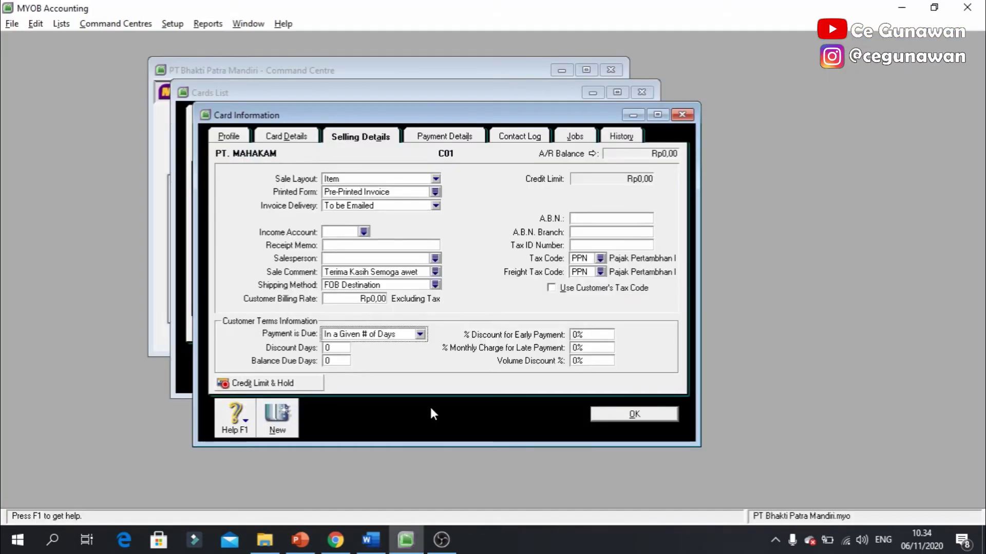
click(578, 334)
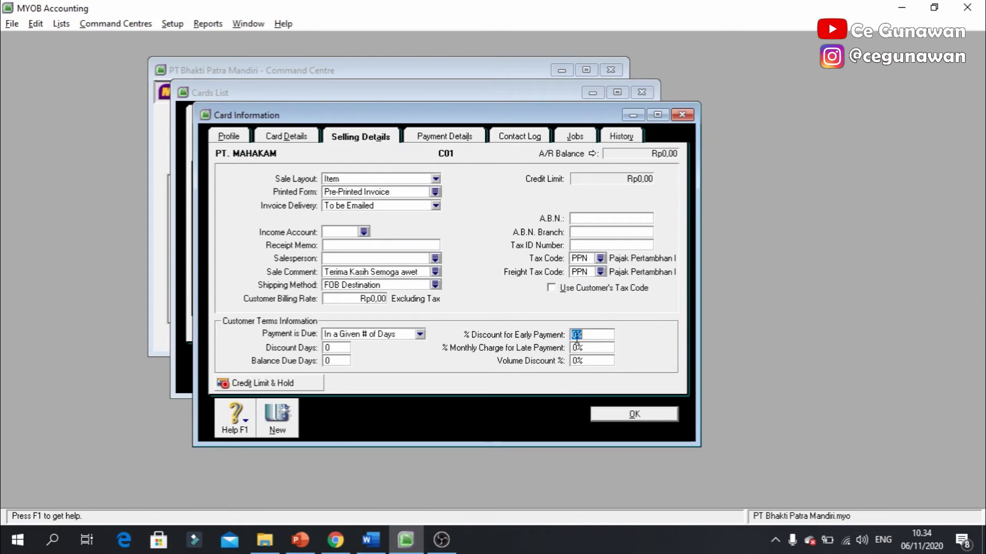
text(2)
click(576, 346)
drag(576, 347, 597, 345)
click(599, 218)
click(589, 234)
click(585, 246)
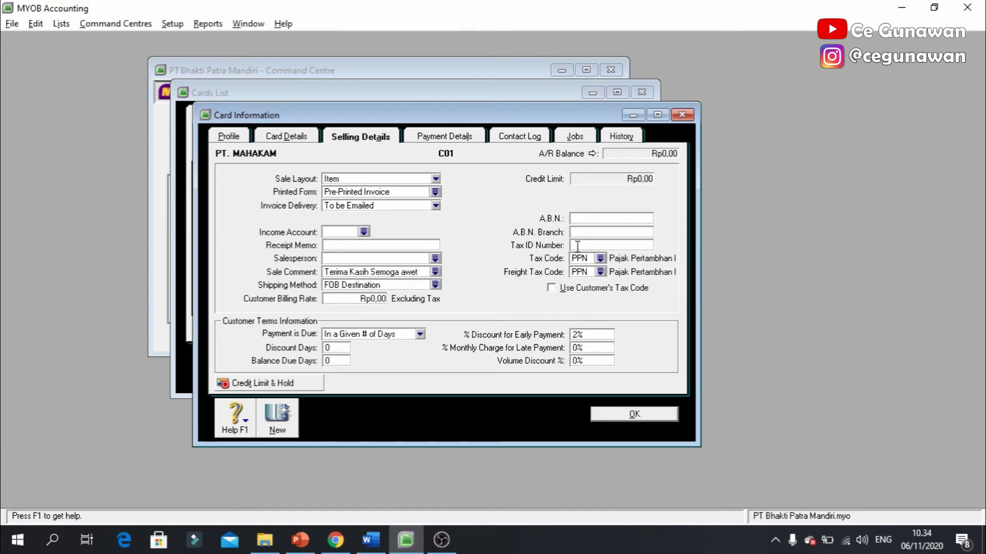
Look up PT. MAHAKAM's NPWP tax number in the Word document's DAFTAR SALDO PIUTANG table and compare it with the card's tax fields.
key(alt+Tab)
key(alt+Tab)
key(Tab)
key(Tab)
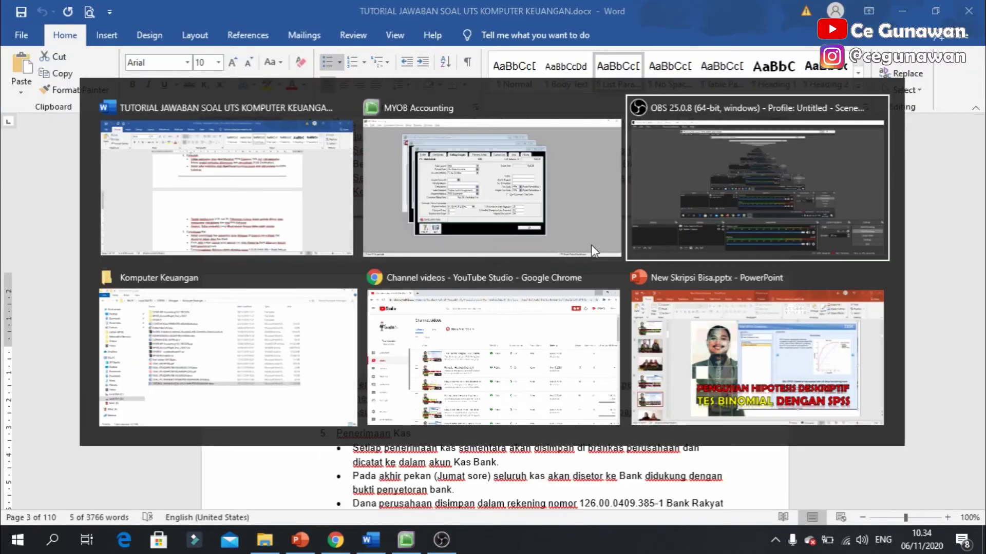
key(Tab)
key(Tab)
key(Tab)
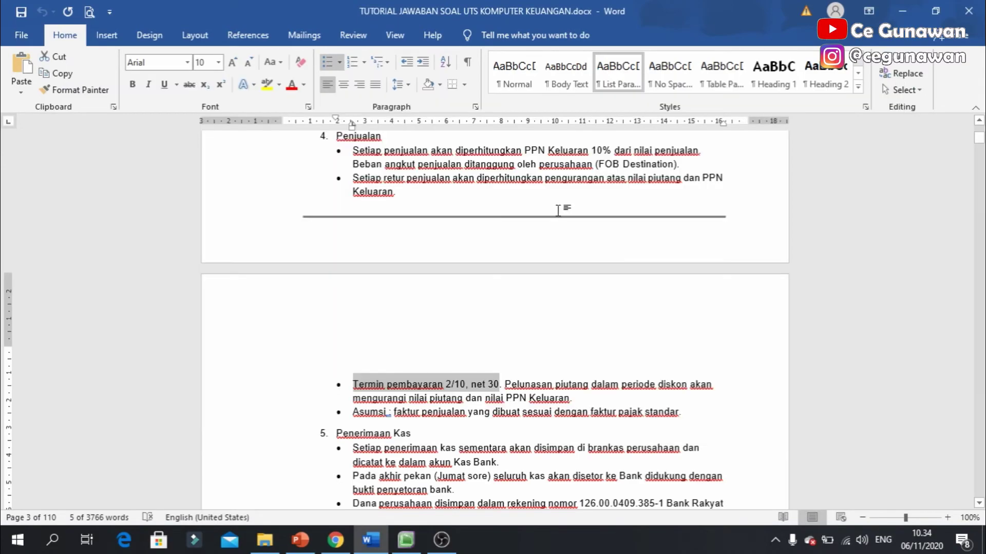
scroll(548, 238, down, 3)
scroll(548, 238, down, 20)
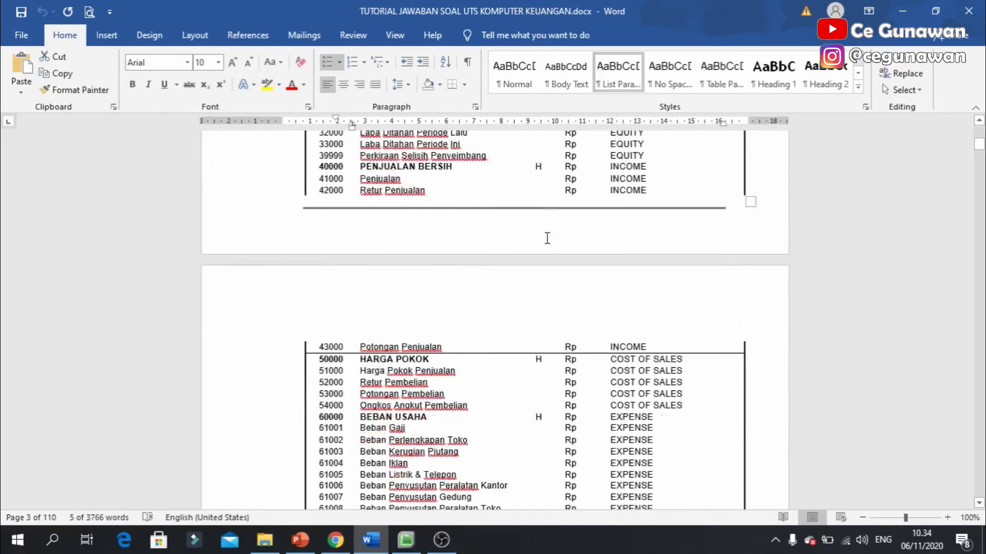
scroll(547, 238, down, 6)
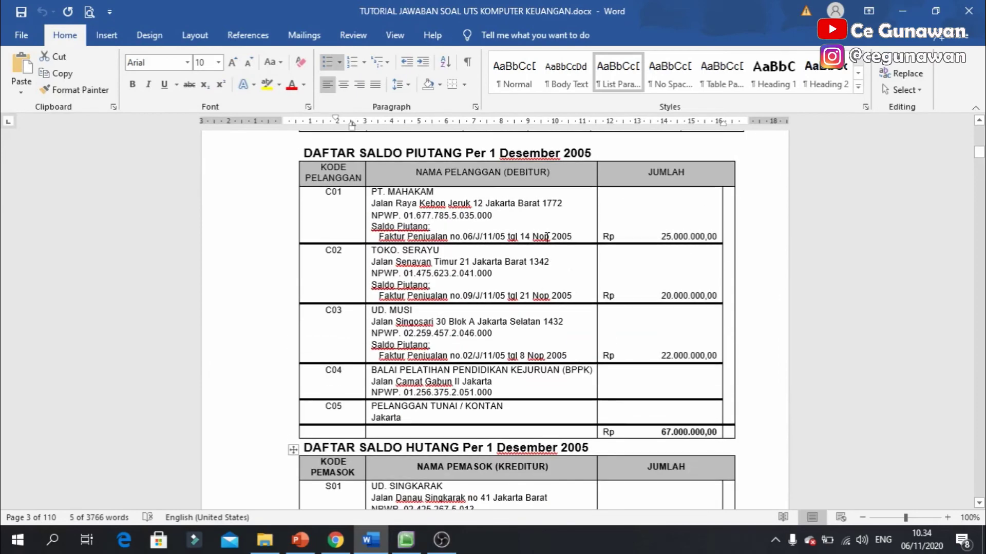
click(478, 236)
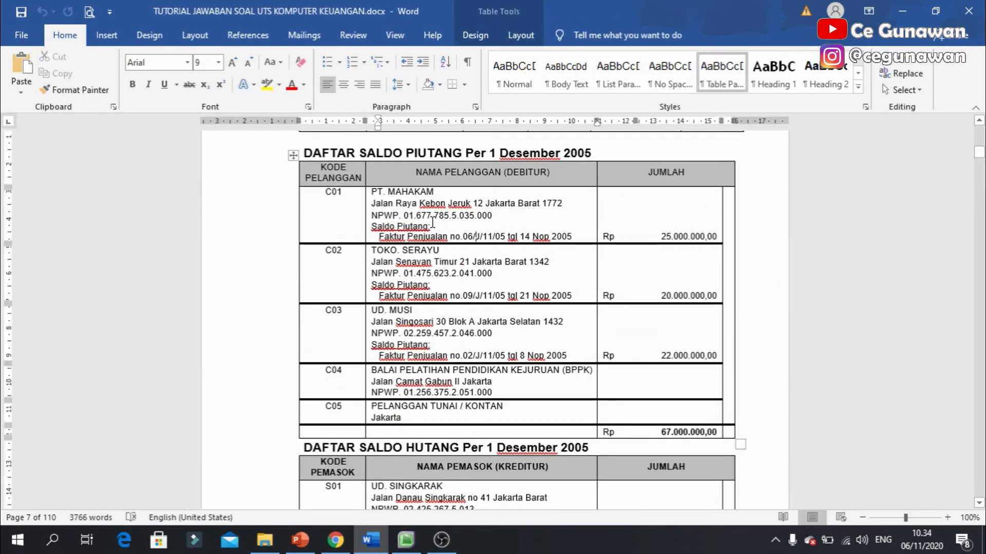
drag(405, 215, 491, 218)
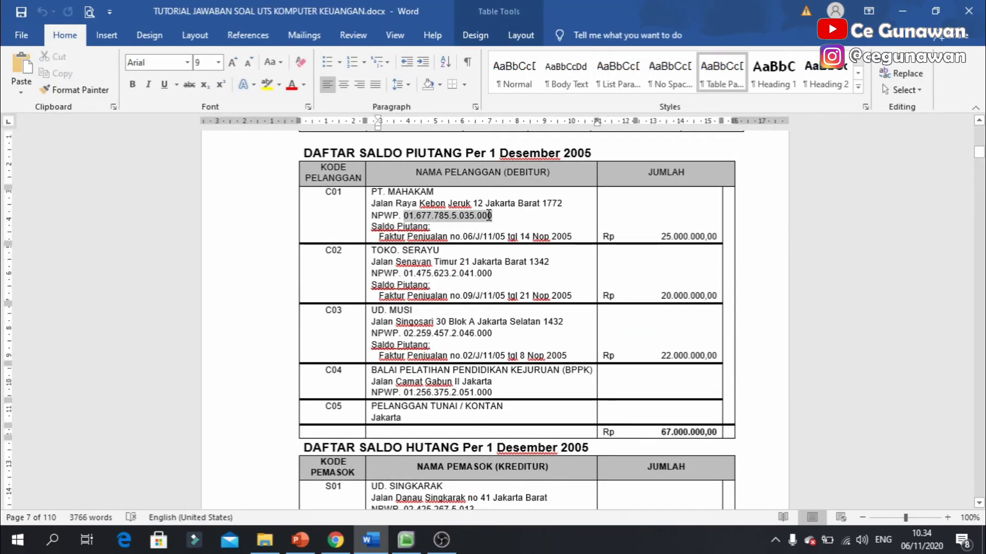
key(alt+Tab)
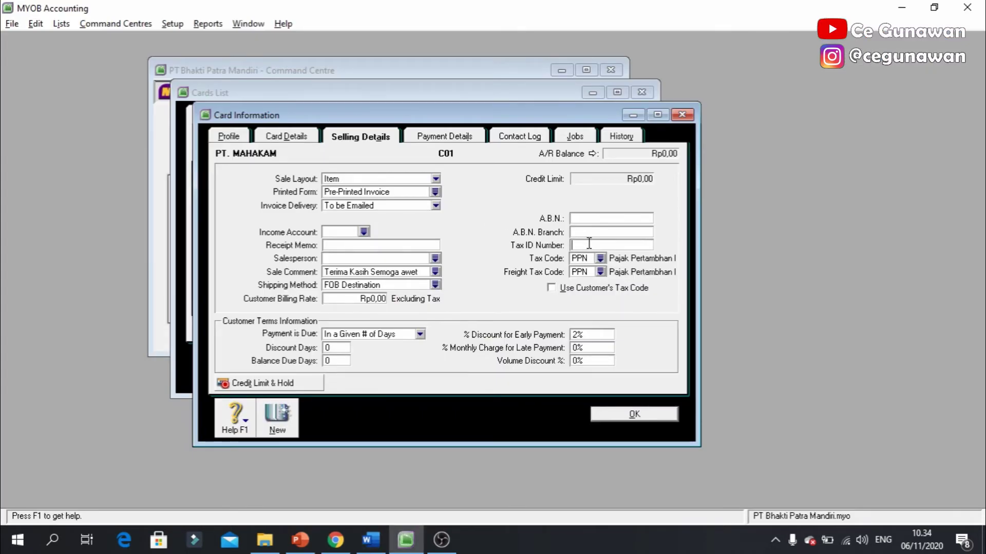
key(alt+Tab)
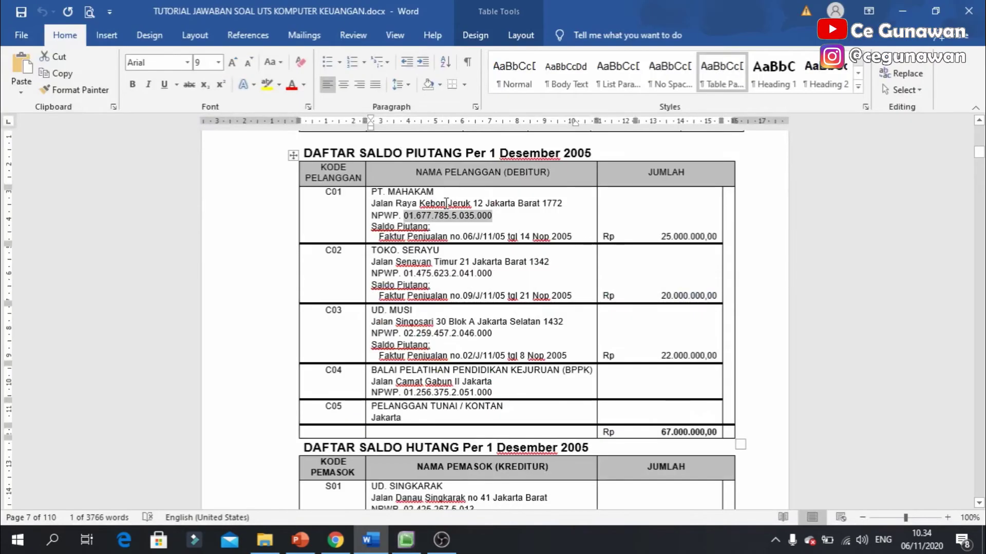
key(alt+Tab)
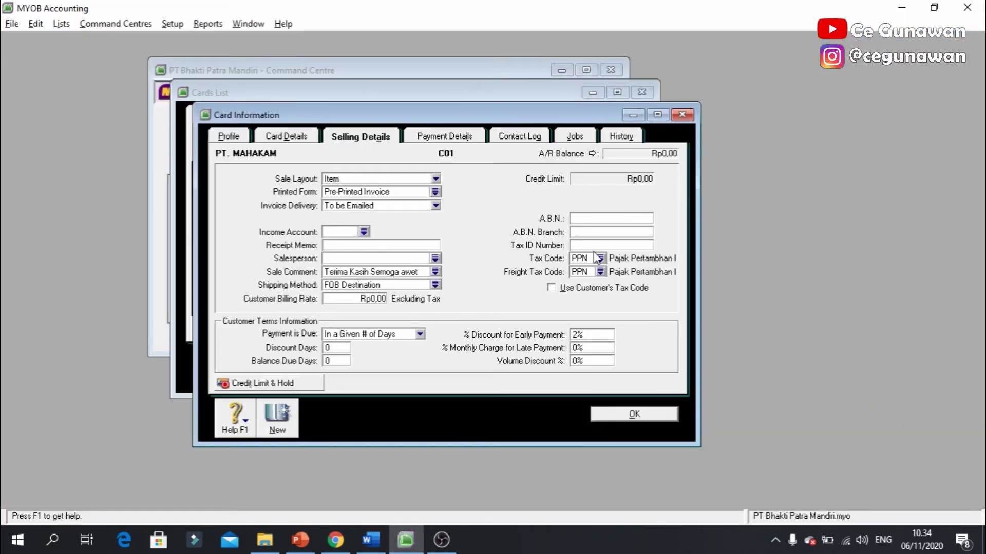
key(alt+Tab)
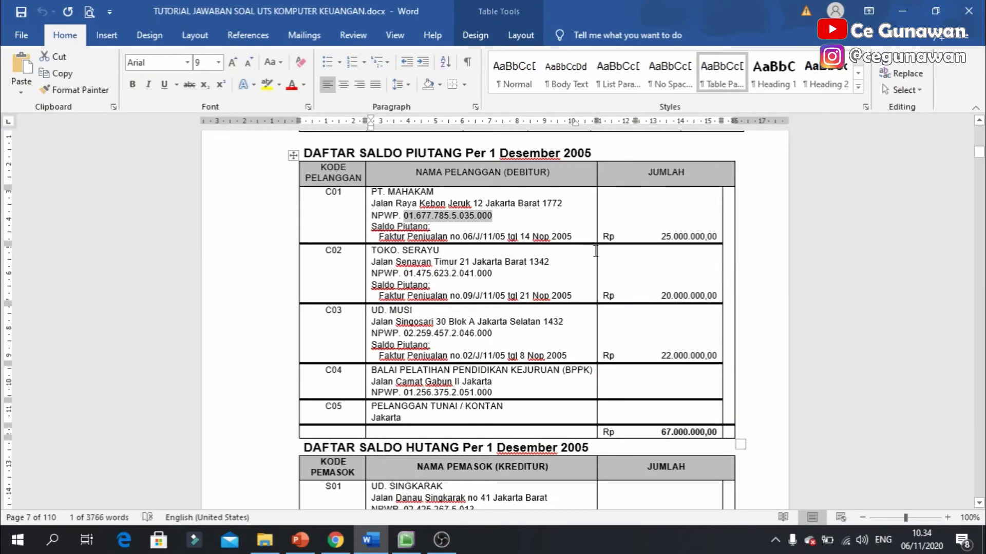
key(alt+Tab)
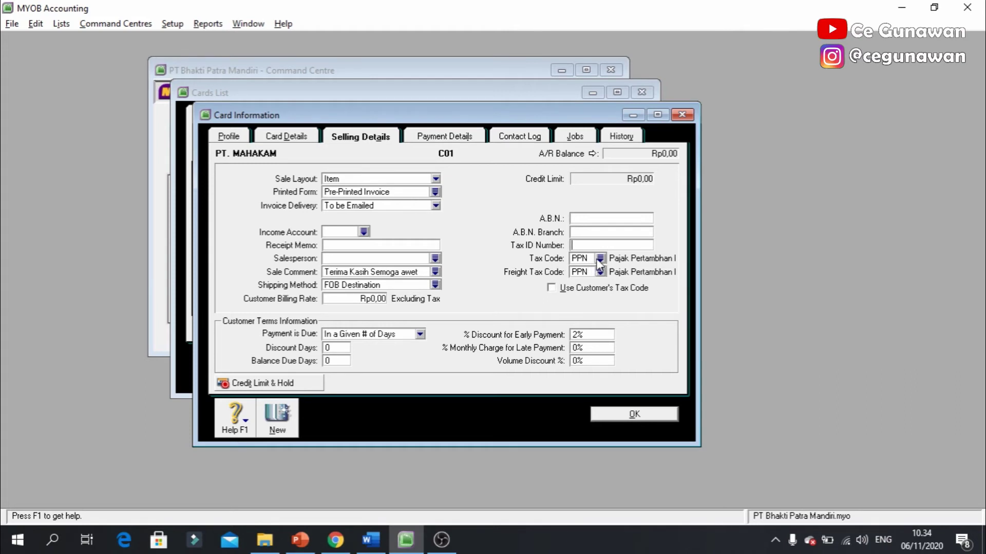
Set PT. MAHAKAM's Tax Code and Freight Tax Code to N-T and enable Use Customer's Tax Code.
click(599, 260)
click(440, 192)
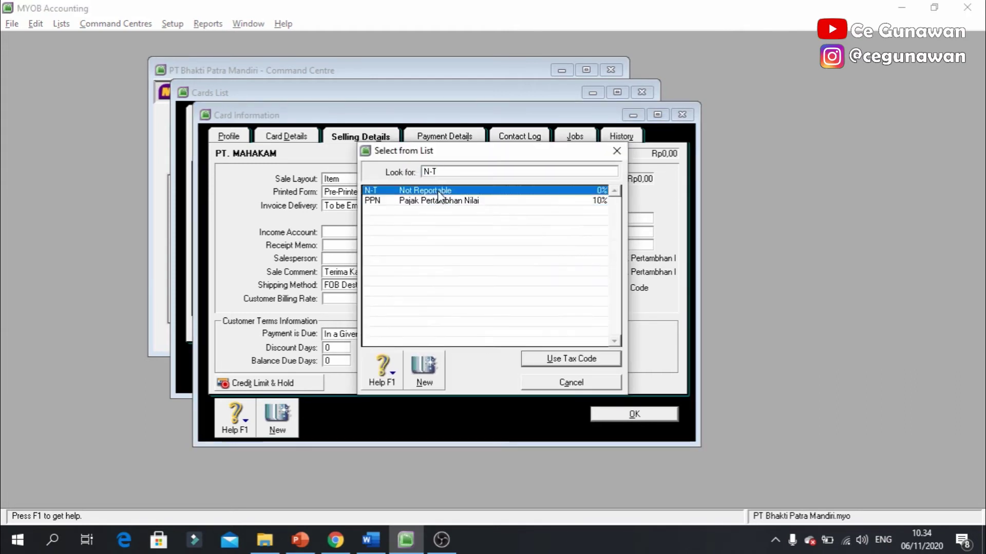
double_click(440, 192)
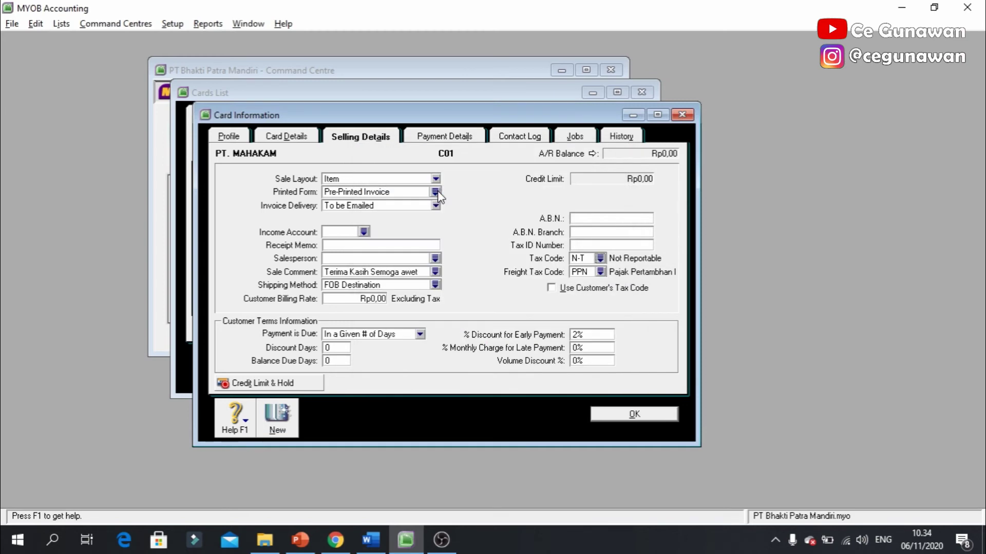
click(599, 272)
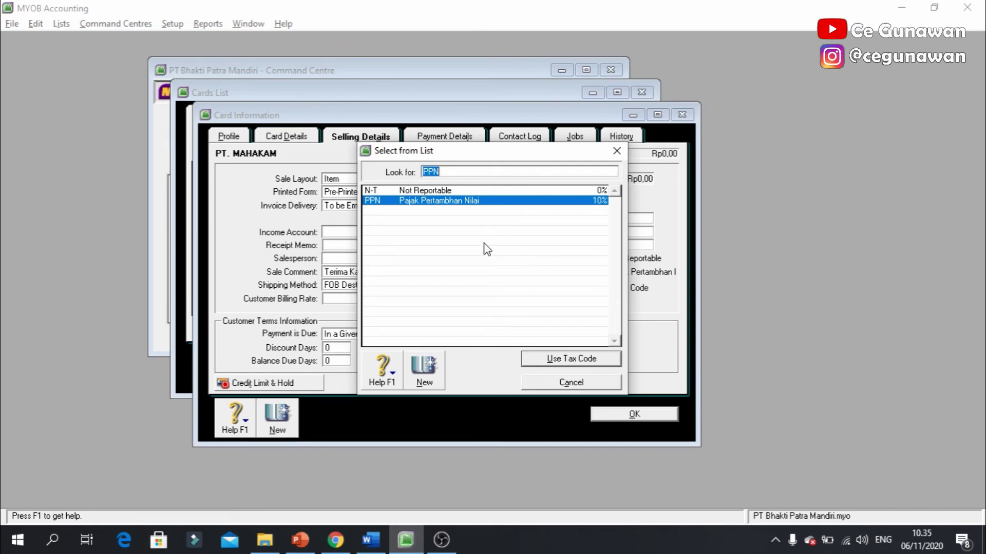
double_click(436, 191)
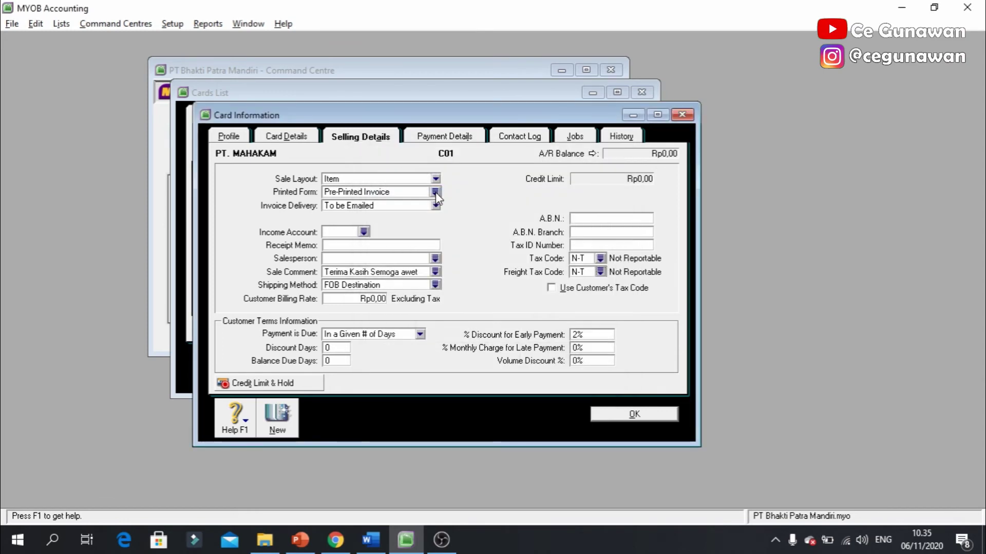
click(553, 288)
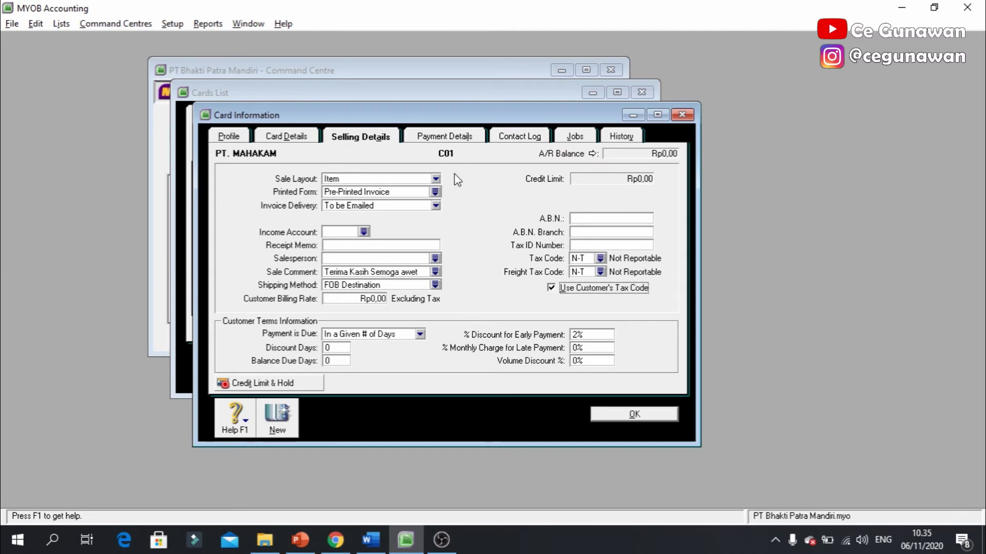
Check the available payment methods in Payment Details without choosing one, and save the PT. MAHAKAM card.
click(453, 137)
click(356, 140)
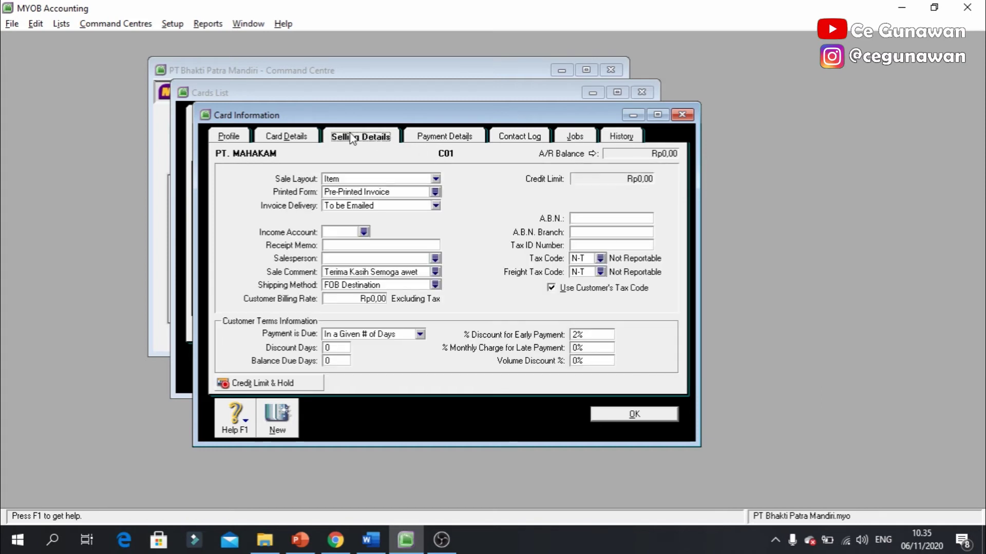
click(437, 139)
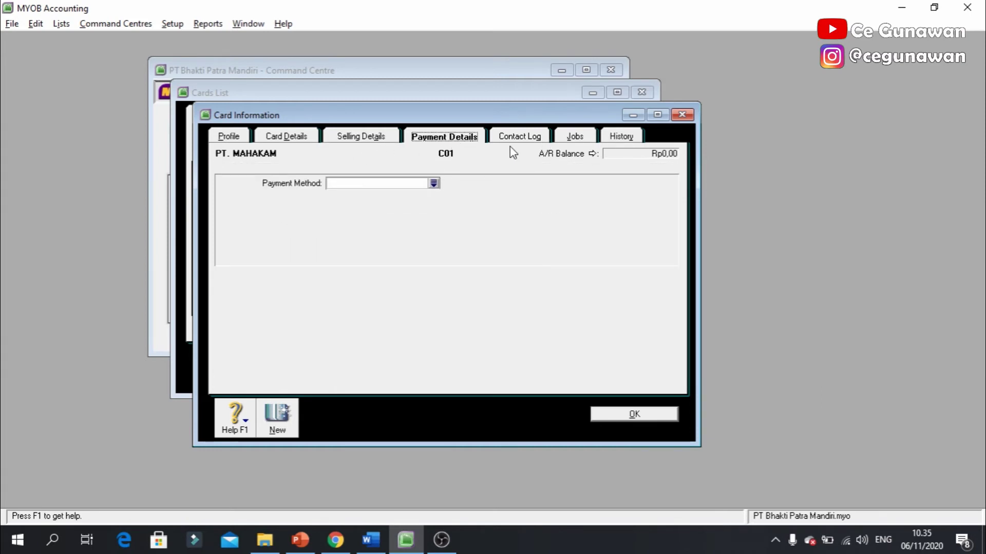
click(433, 183)
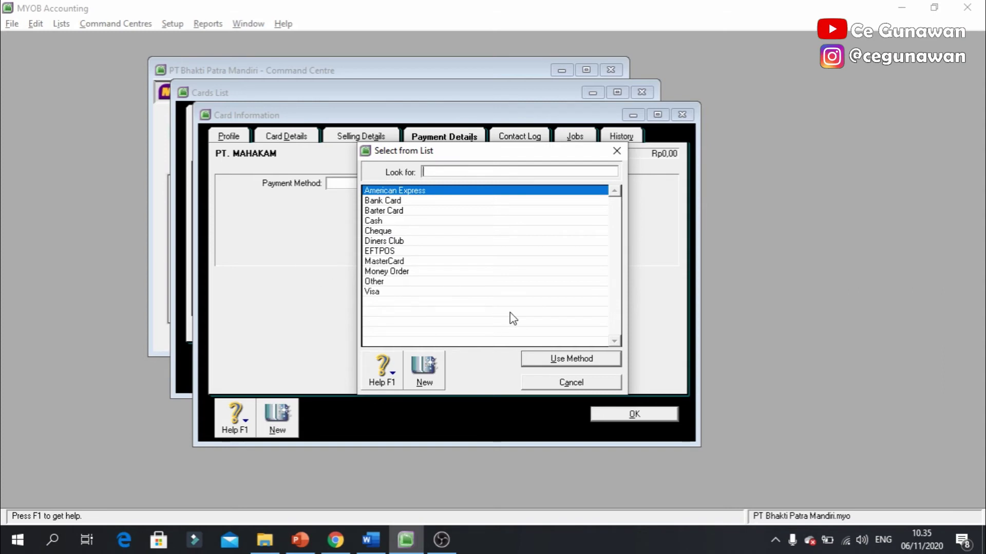
click(563, 386)
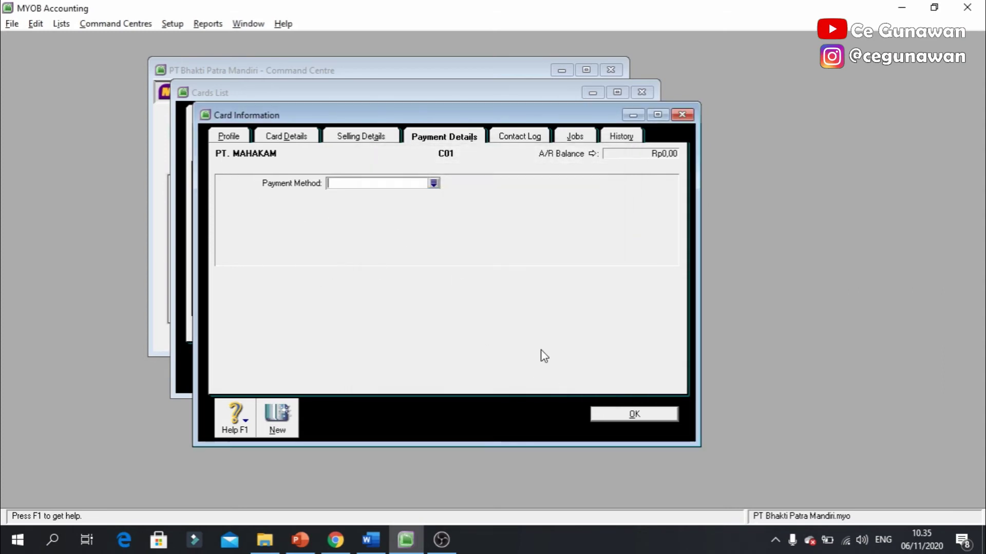
click(635, 414)
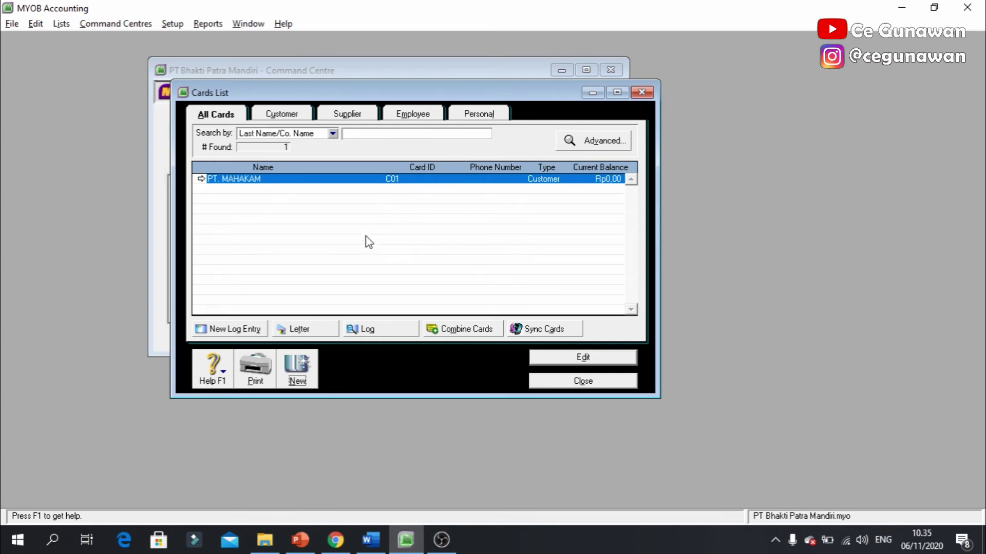
Review the remaining customers and the suppliers in the Word document's receivables and payables tables.
key(alt+Tab)
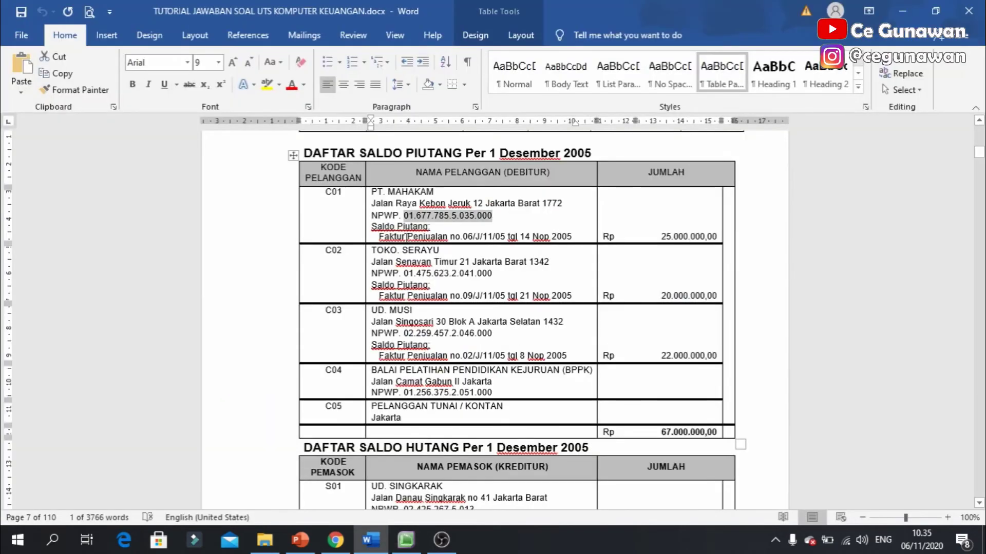
scroll(395, 325, down, 5)
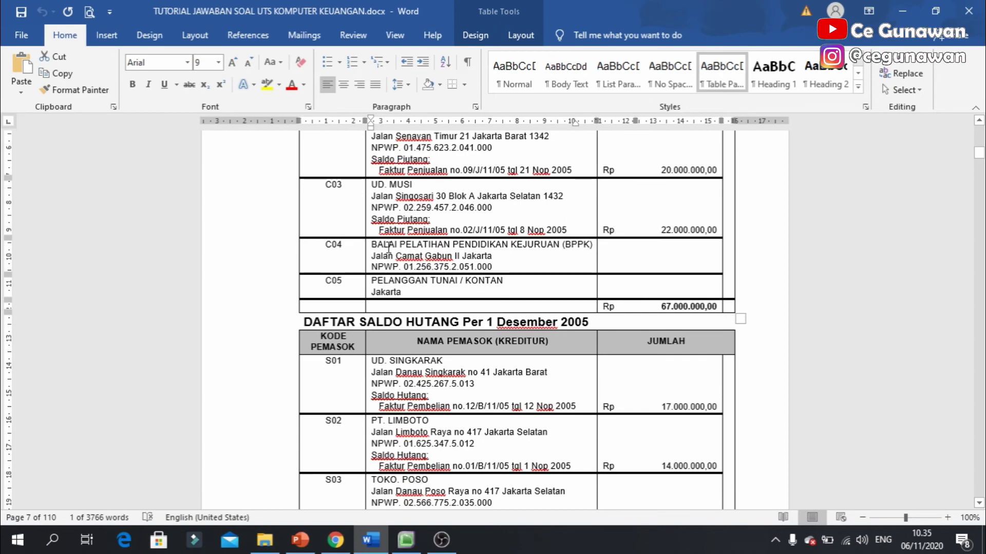
scroll(389, 249, up, 3)
scroll(381, 319, down, 5)
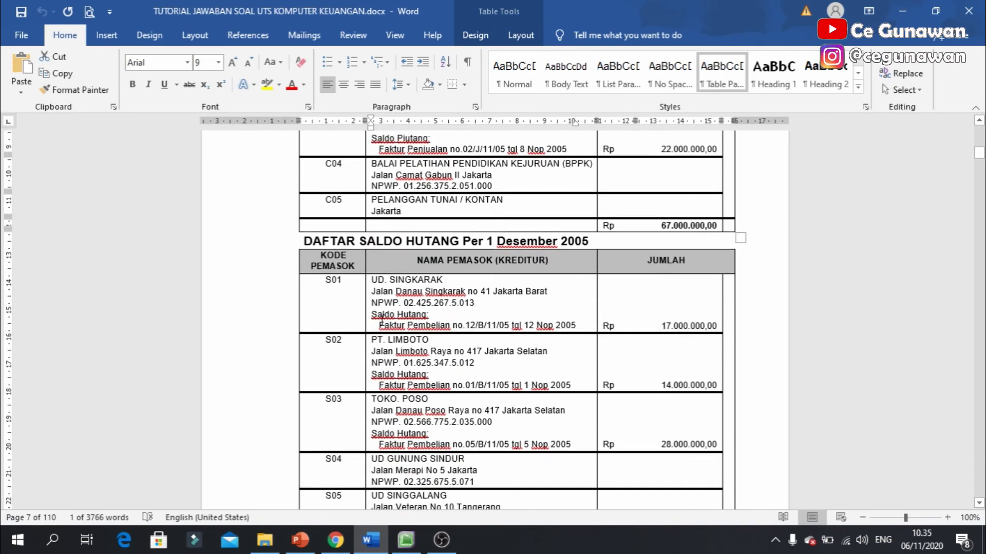
scroll(381, 320, up, 5)
scroll(380, 321, down, 1)
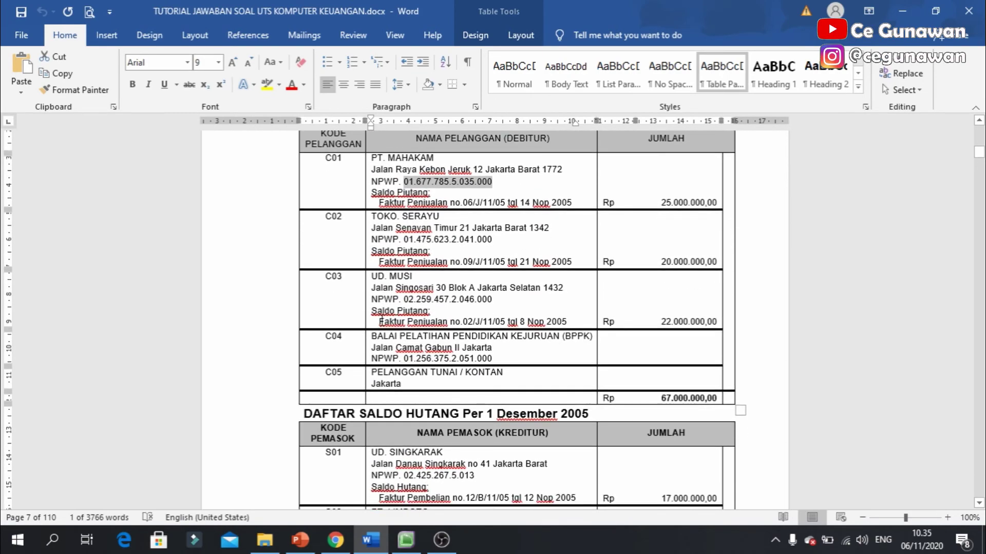
Start a new card of type Supplier with the Company designation, and switch to the Word document for the supplier data.
key(alt+Tab)
click(346, 114)
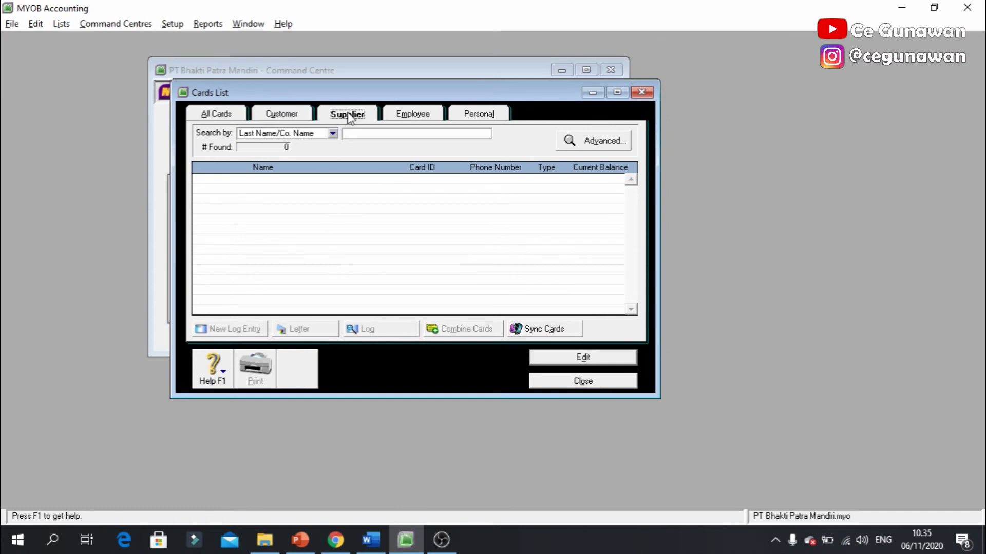
click(225, 116)
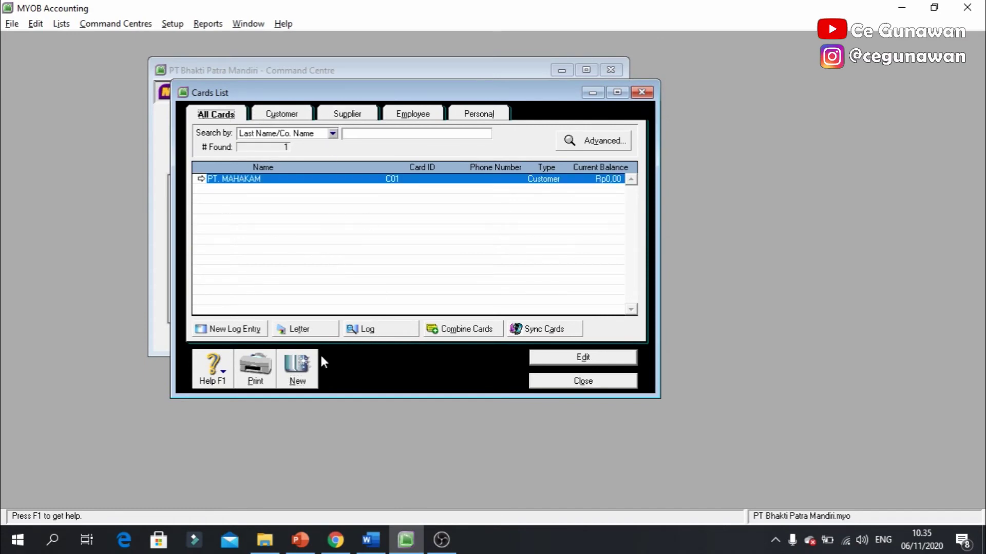
click(297, 368)
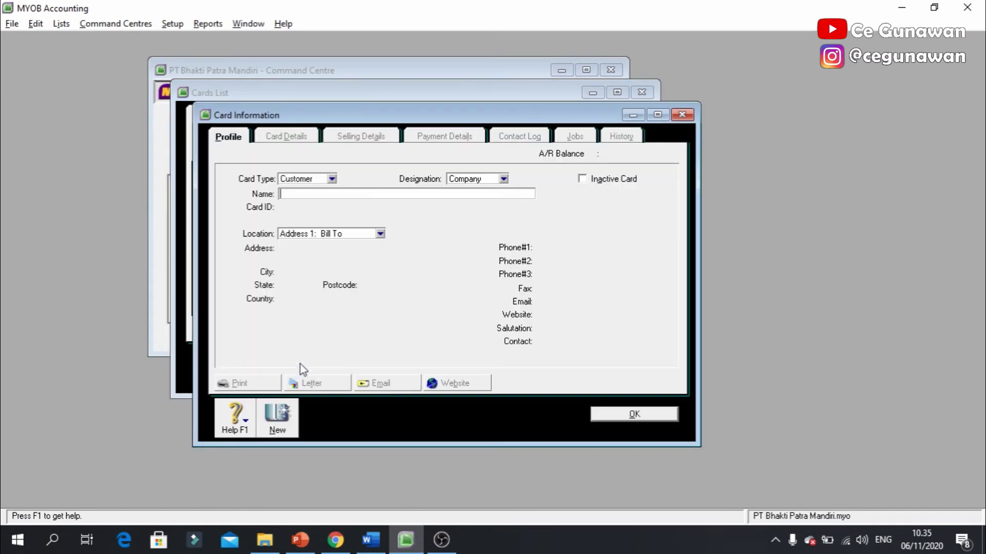
click(332, 178)
click(317, 202)
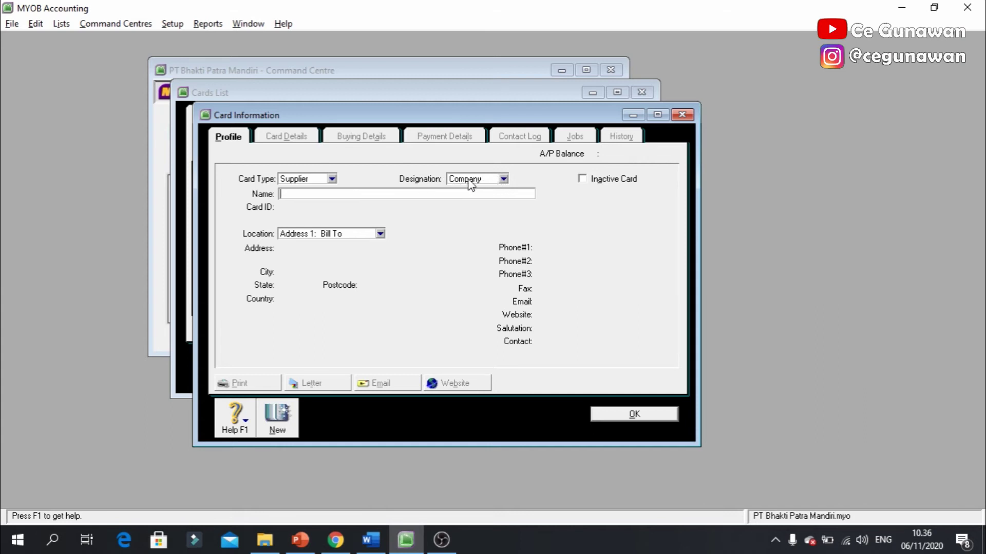
click(503, 179)
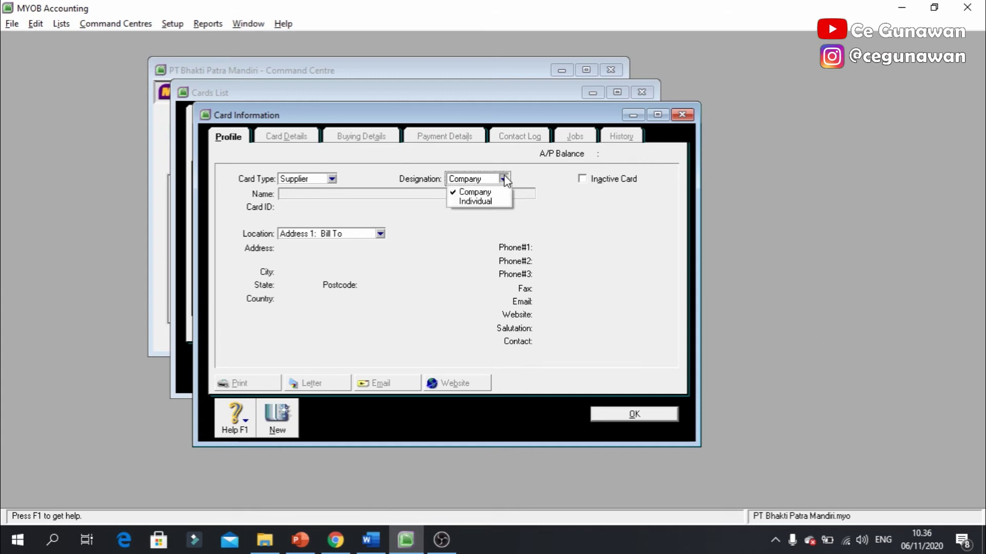
click(327, 194)
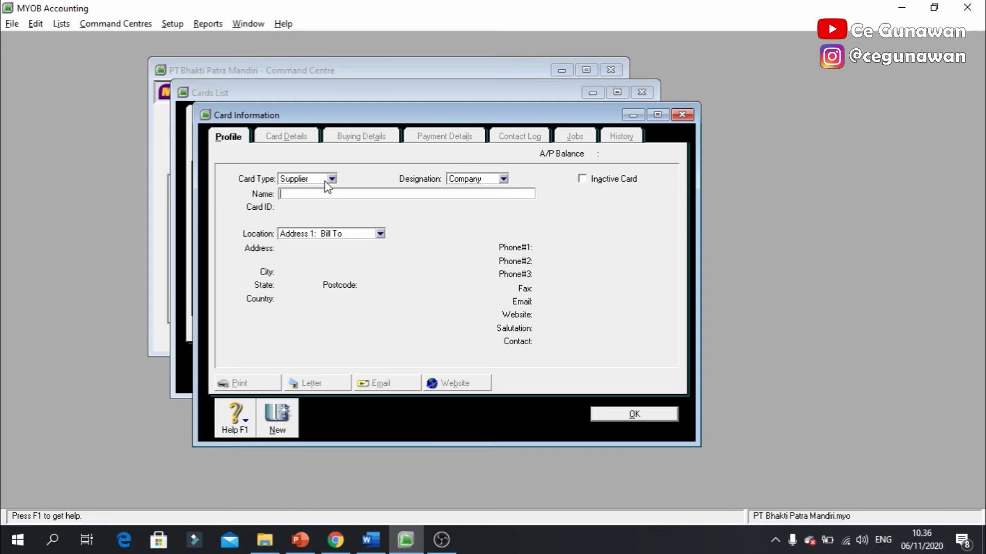
key(alt+Tab)
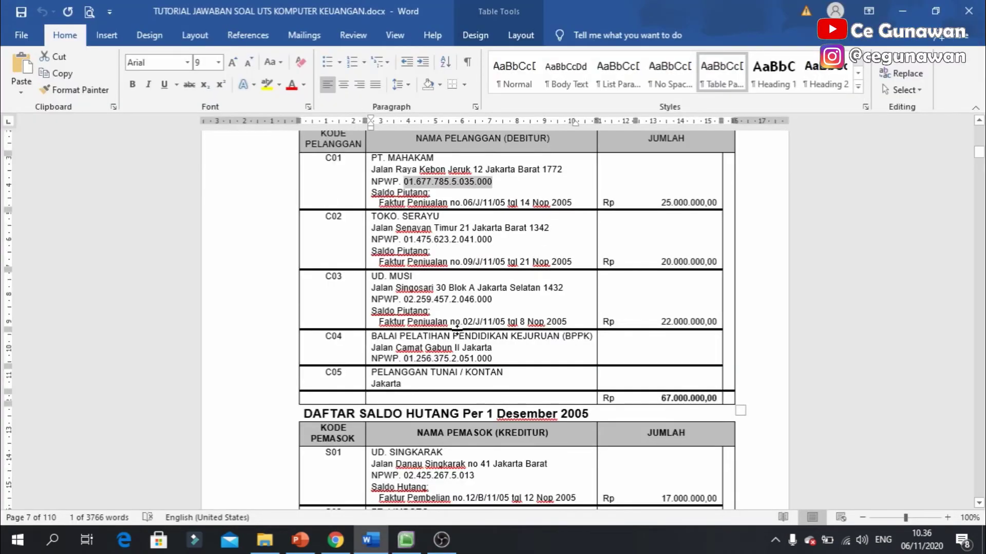
Copy the S01 supplier name UD. SINGKARAK from the Word payables table into the card's Name and set the Card ID to S01.
scroll(459, 331, down, 2)
scroll(452, 324, down, 2)
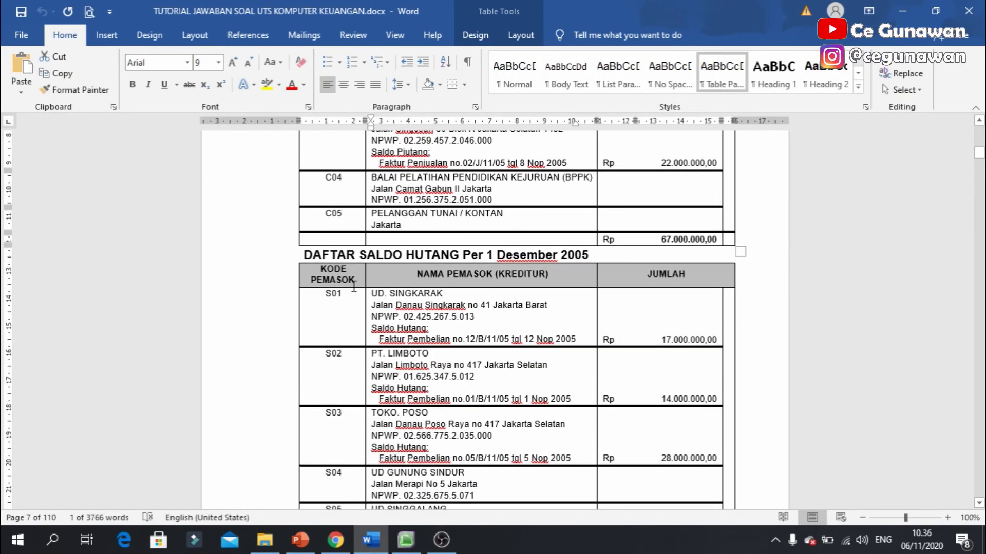
drag(371, 293, 444, 294)
key(ctrl+c)
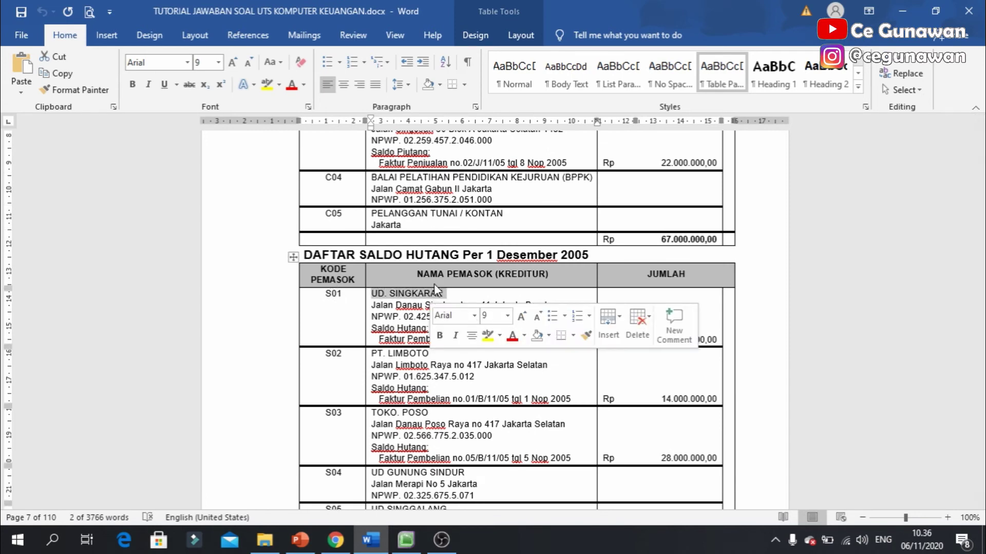
key(alt+Tab)
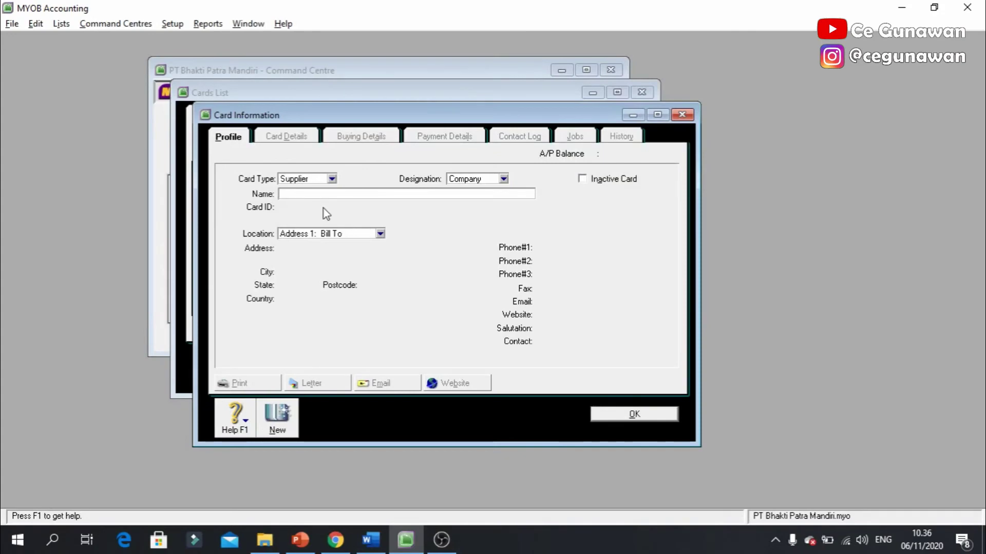
key(ctrl+v)
key(Tab)
key(alt+Tab)
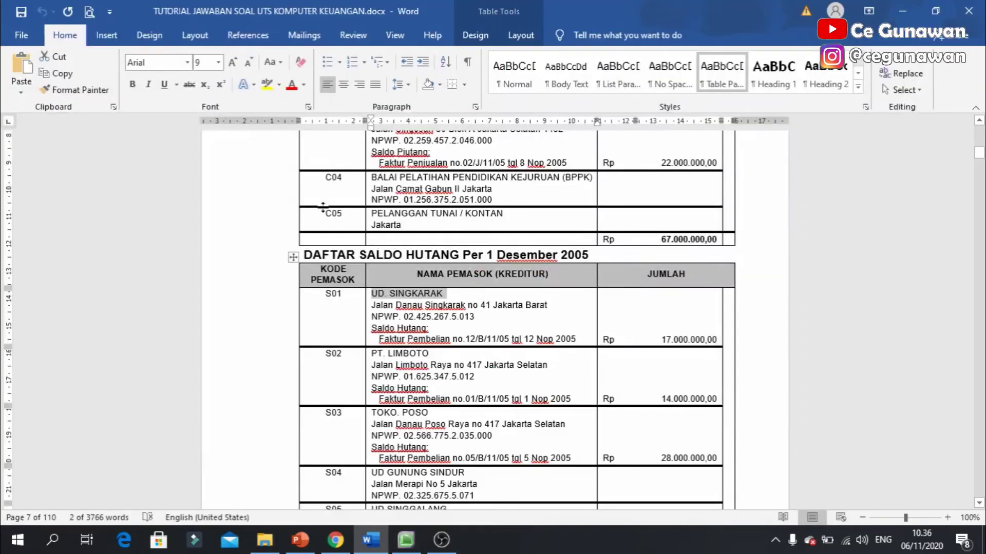
key(alt+Tab)
text(S)
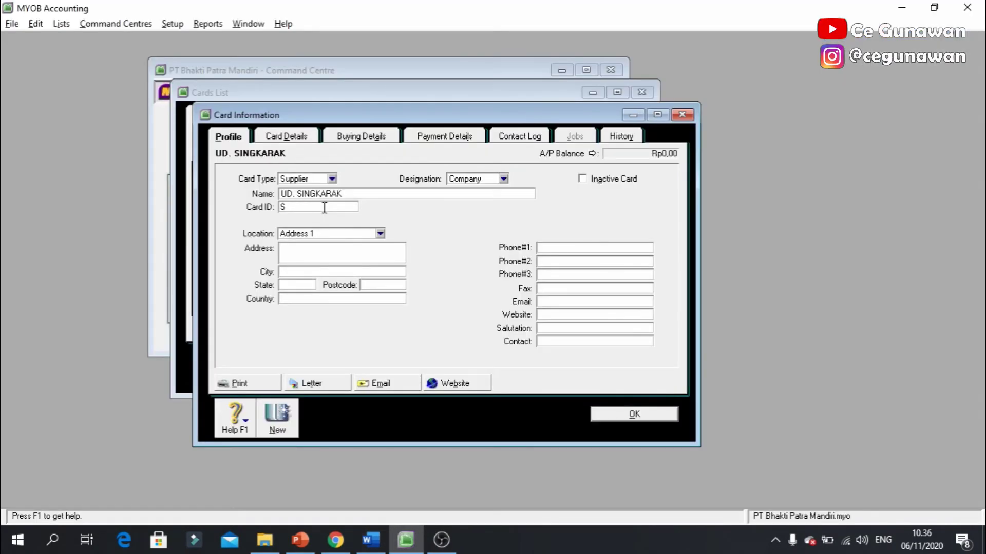
text(01)
key(Tab)
Copy the supplier's street address from the Word document into the card's Address and enter Jakarta as the City.
key(alt+Tab)
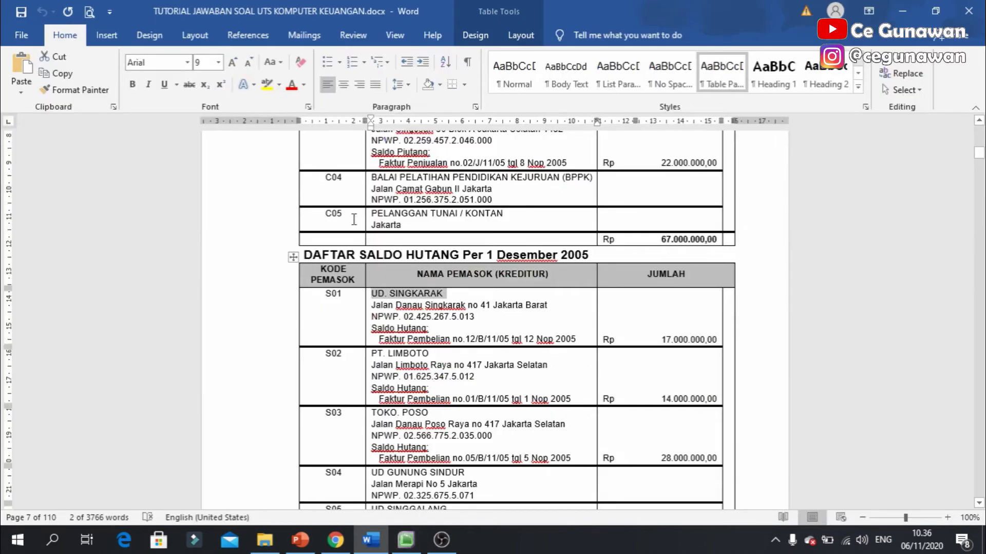
drag(373, 308, 544, 311)
key(ctrl+c)
key(alt+Tab)
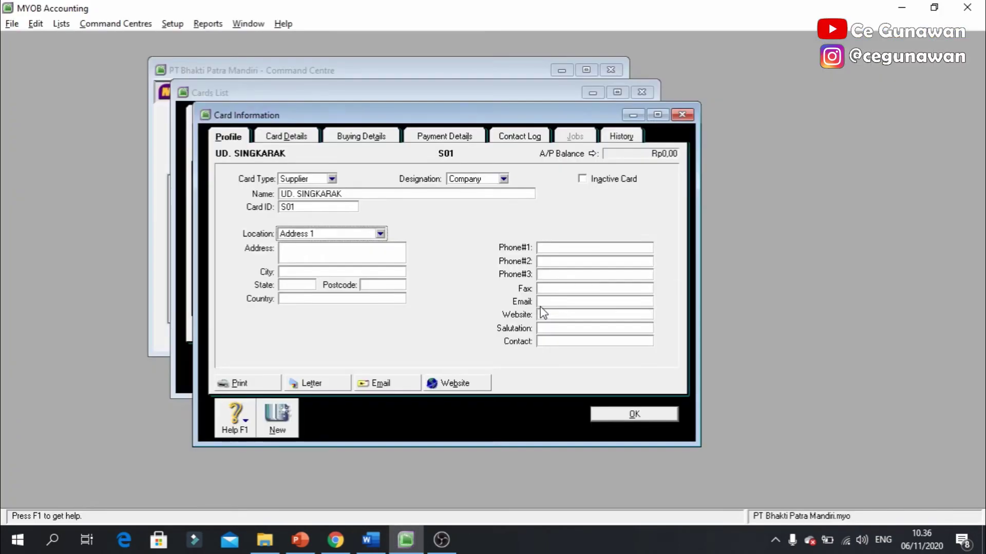
click(332, 253)
key(ctrl+v)
key(Tab)
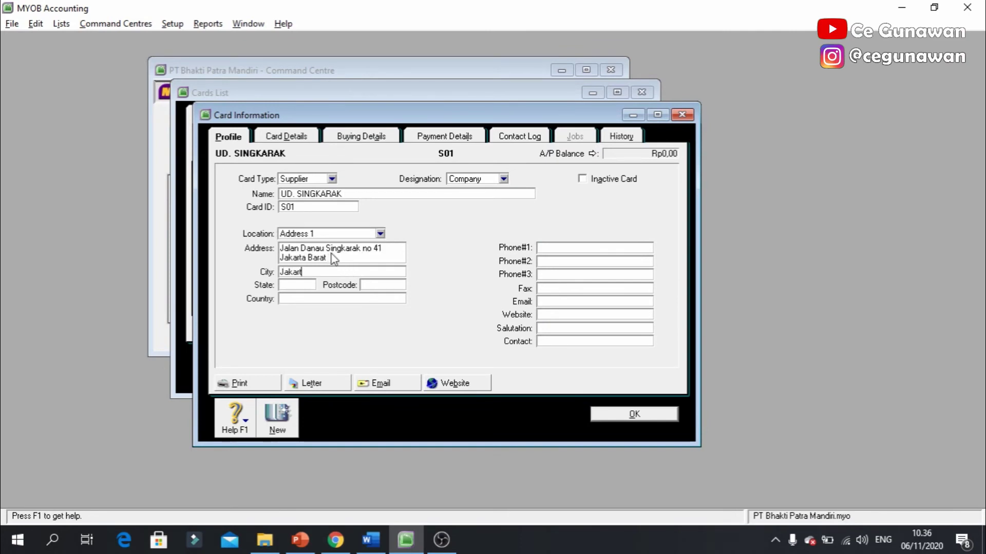
text(Jakarta)
key(Tab)
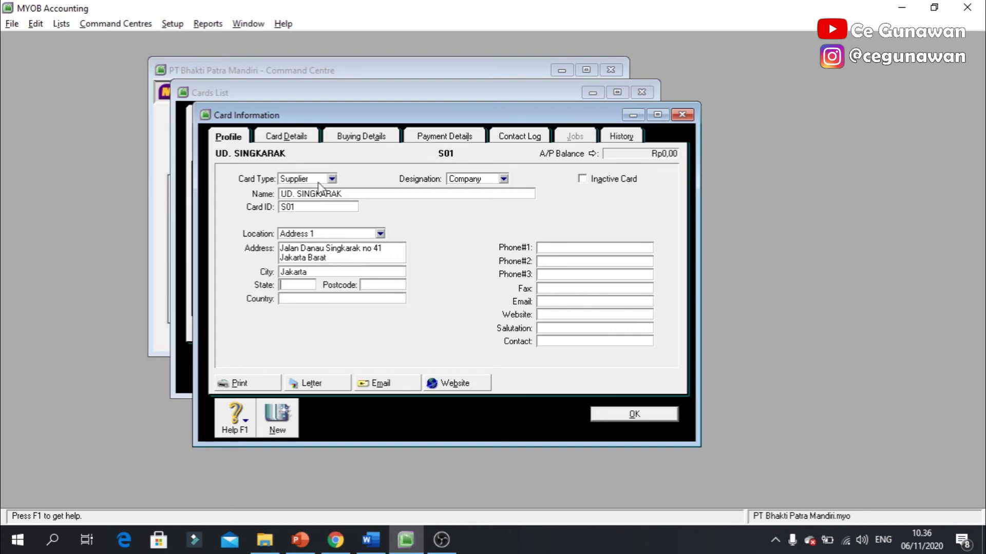
Check the supplier's entry in Word and the Card Details, and set the Purchase Layout in Buying Details to Item.
key(alt+Tab)
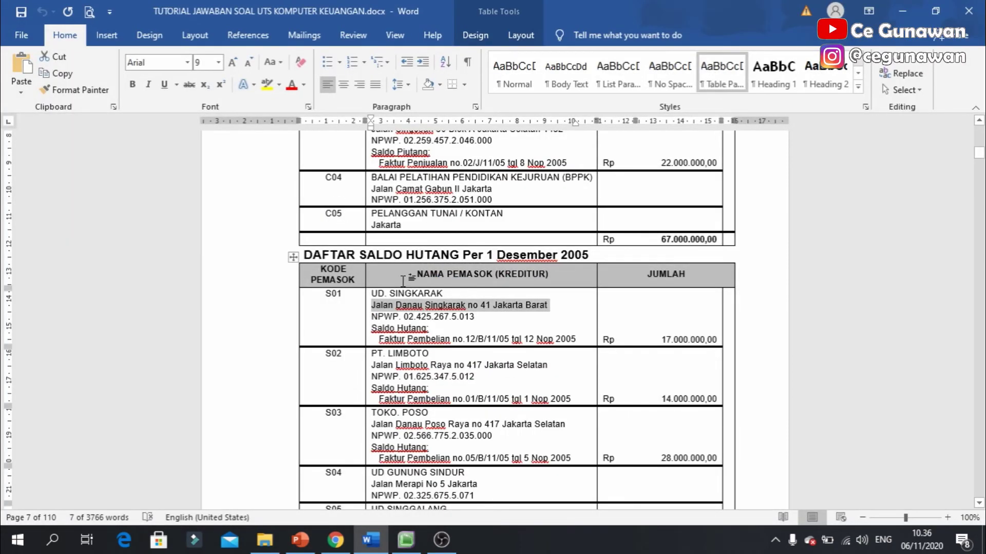
key(alt+Tab)
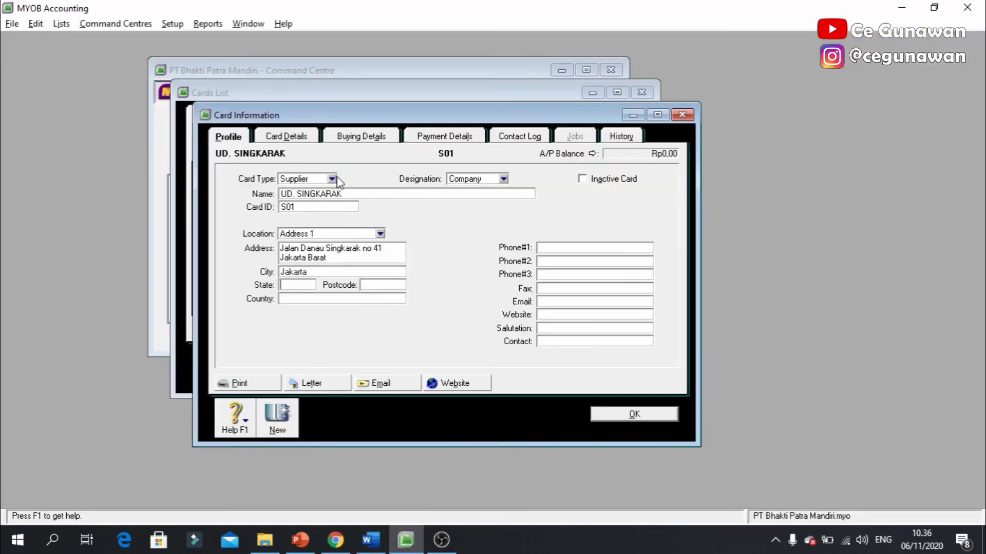
click(301, 137)
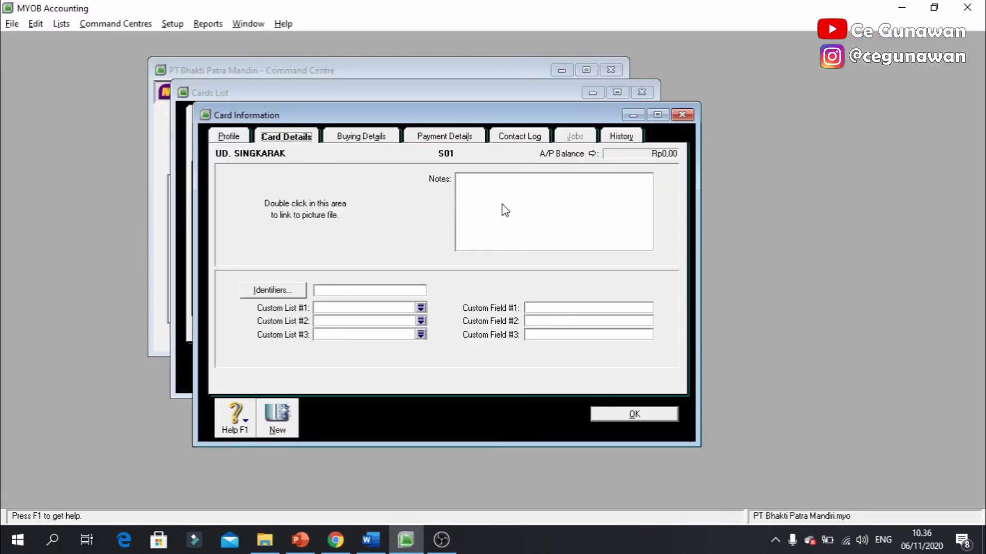
click(360, 138)
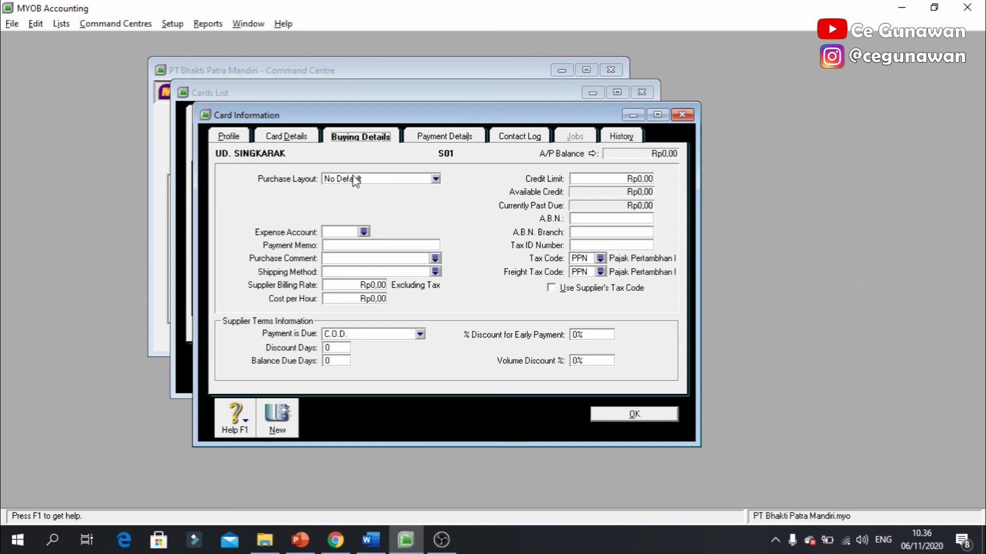
click(397, 184)
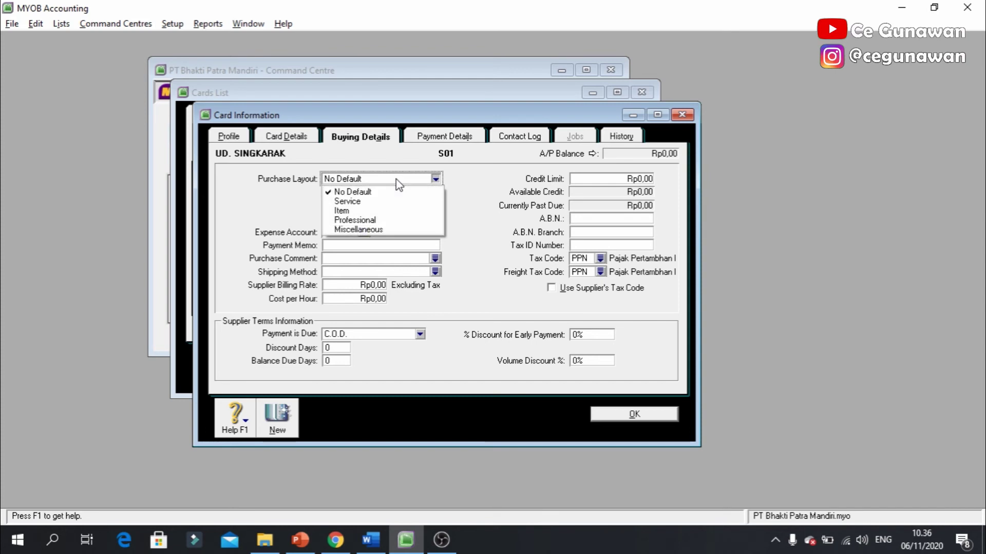
click(347, 211)
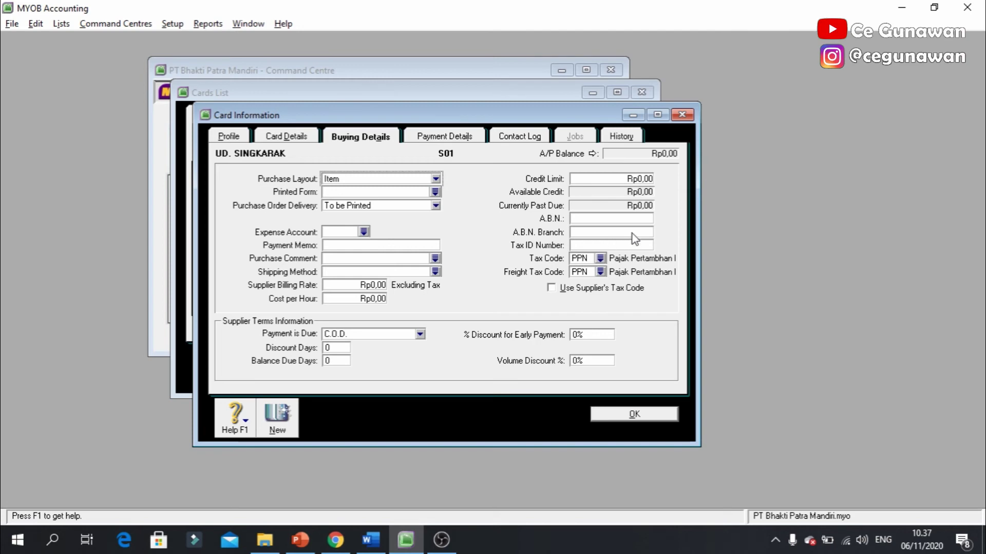
Copy UD. SINGKARAK's NPWP number from the Word payables table into the Tax ID Number field of the supplier card.
click(588, 244)
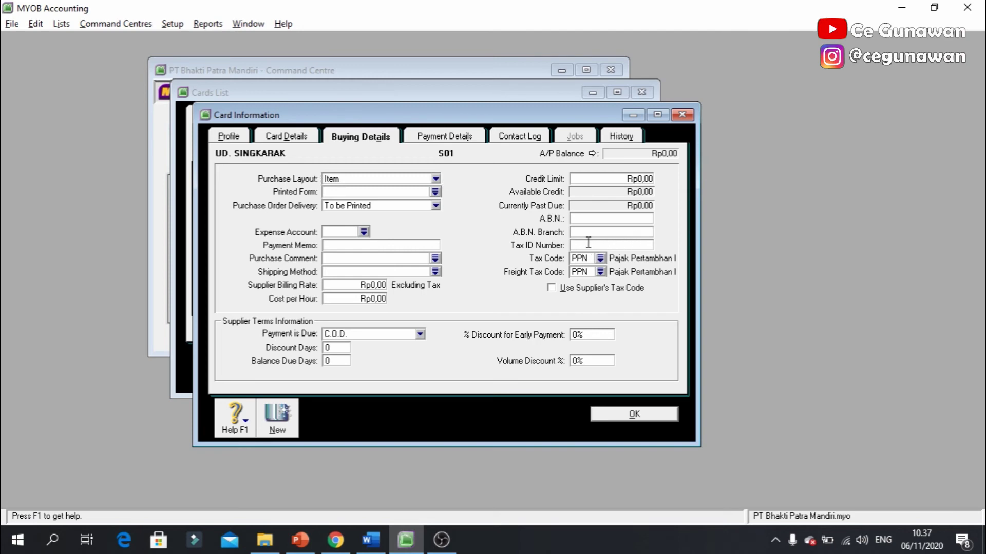
key(alt+Tab)
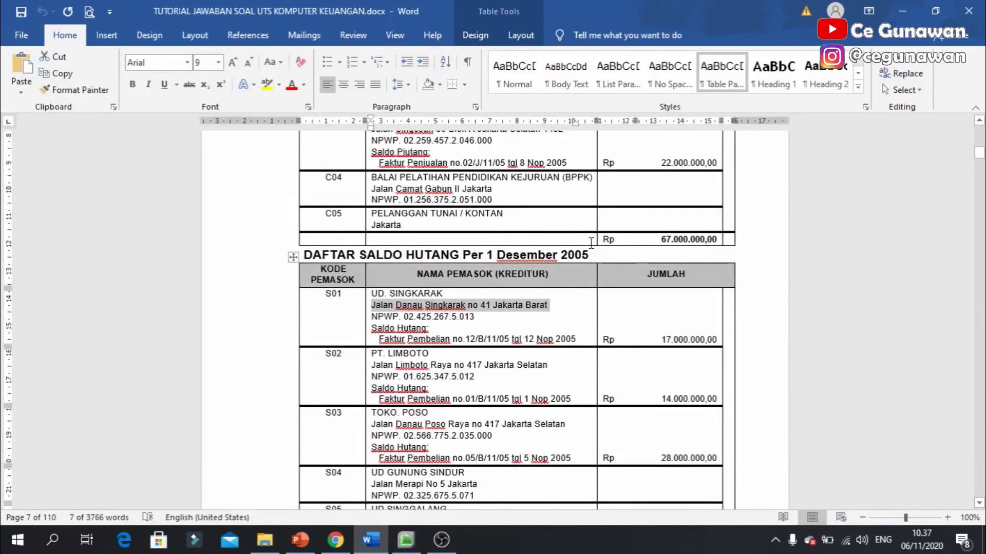
drag(403, 314, 474, 318)
key(ctrl+c)
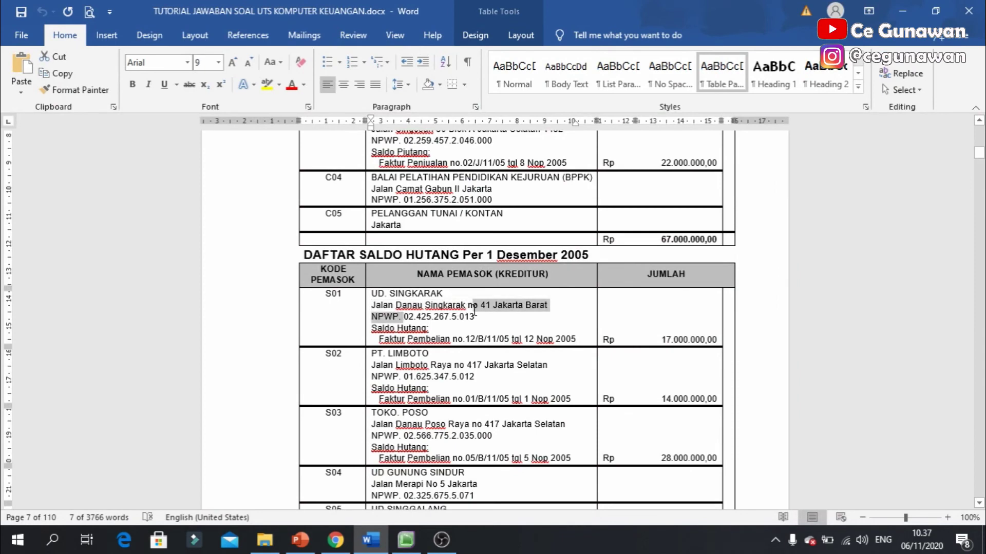
key(alt+Tab)
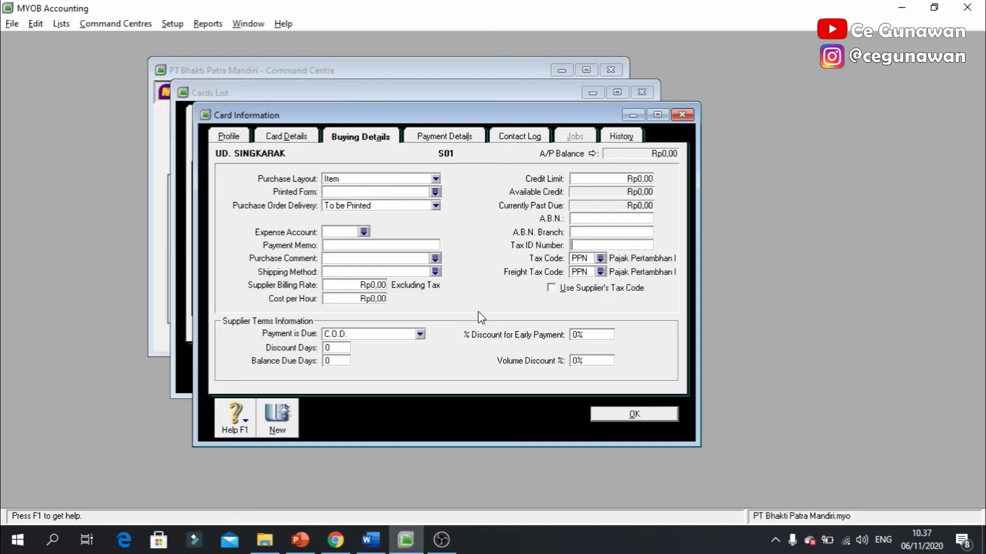
click(624, 246)
key(ctrl+v)
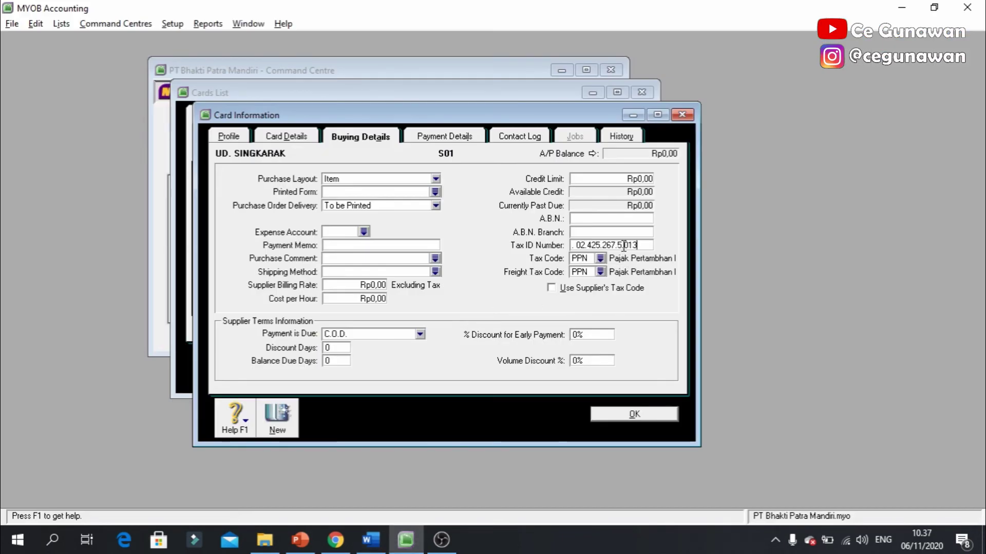
key(Tab)
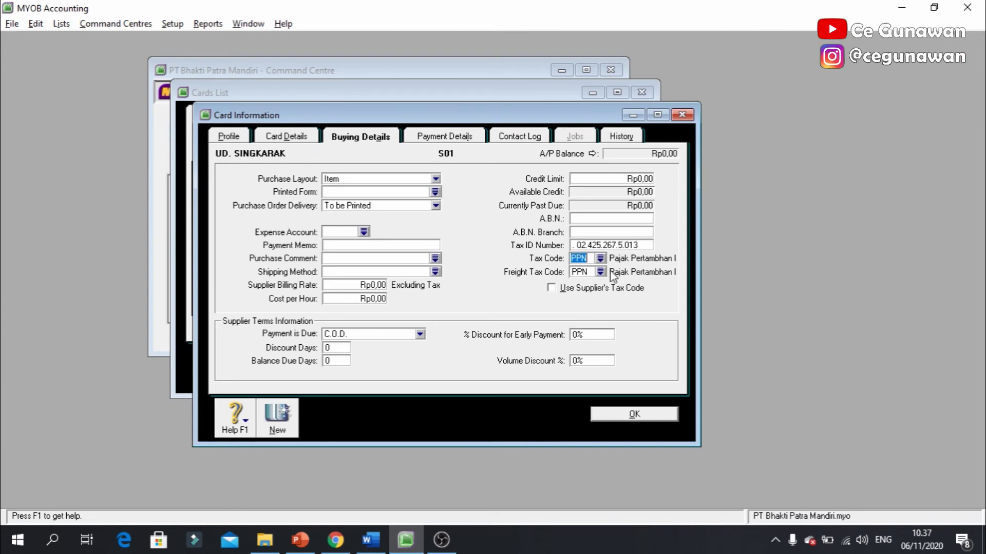
Set UD. SINGKARAK's Tax Code and Freight Tax Code to N-T and enable Use Supplier's Tax Code.
click(599, 258)
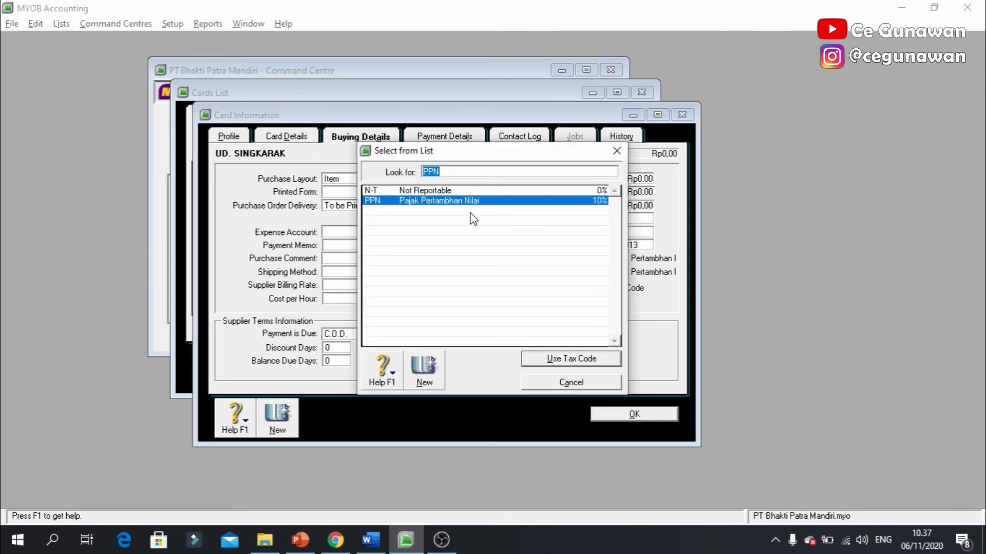
double_click(445, 190)
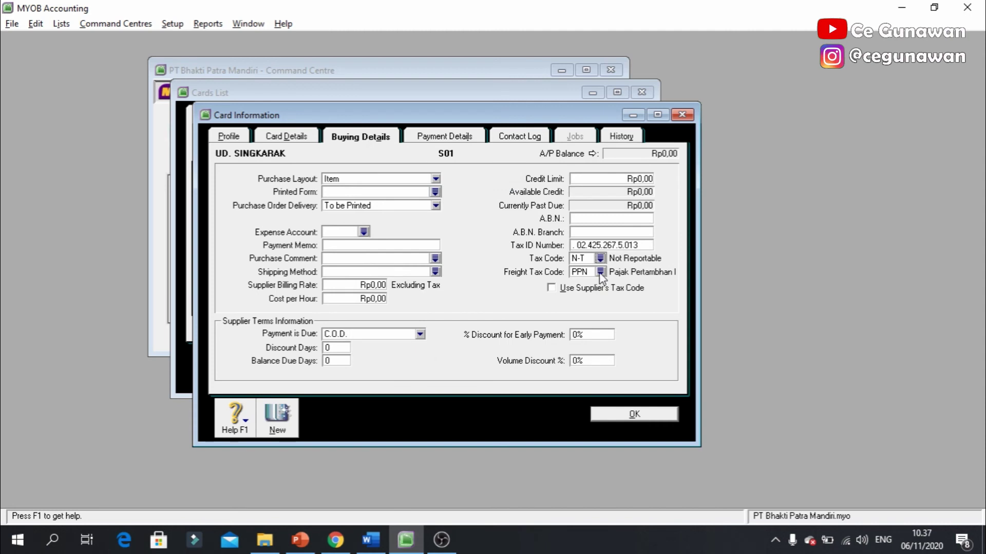
click(600, 272)
double_click(427, 190)
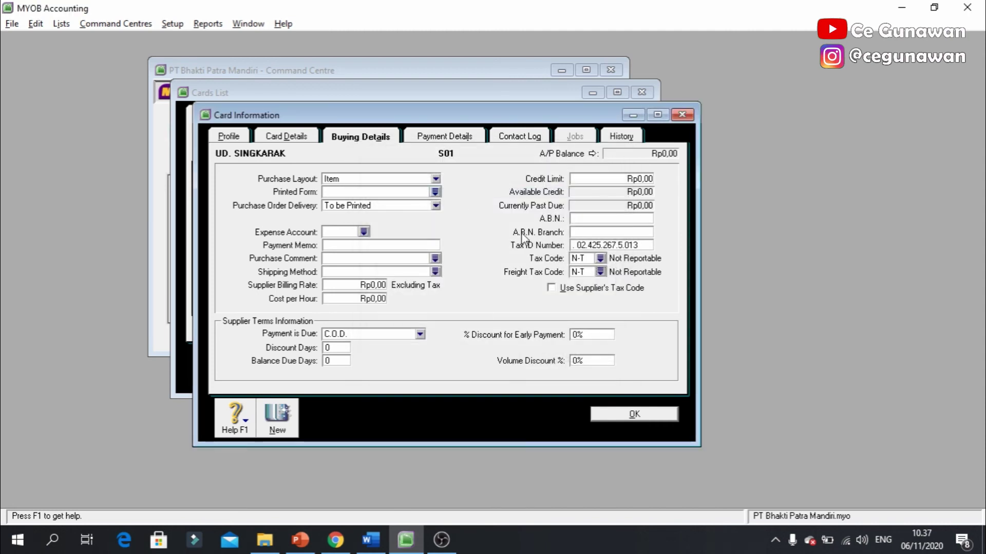
click(562, 290)
Set Payment is Due in the Supplier Terms Information to # of Days after EOM.
click(411, 336)
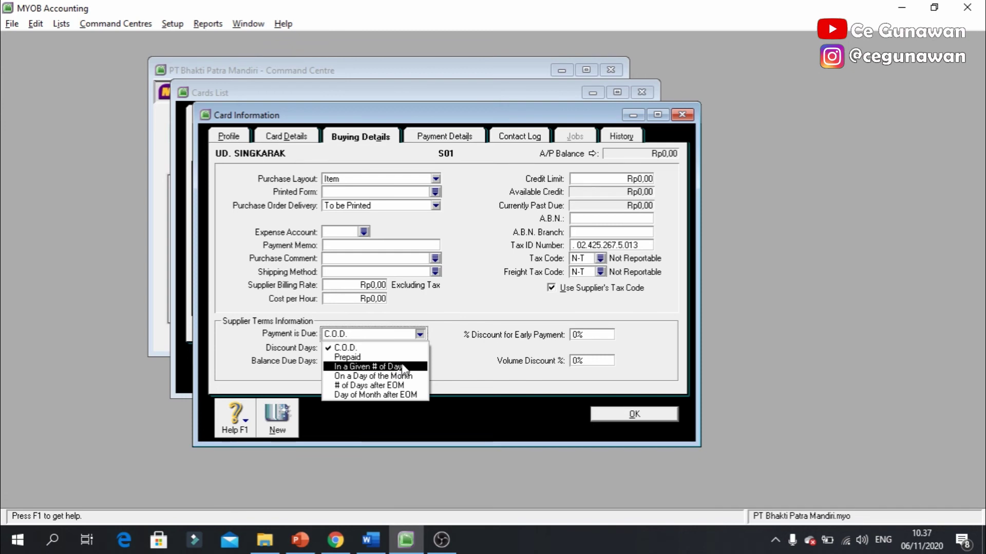
click(375, 386)
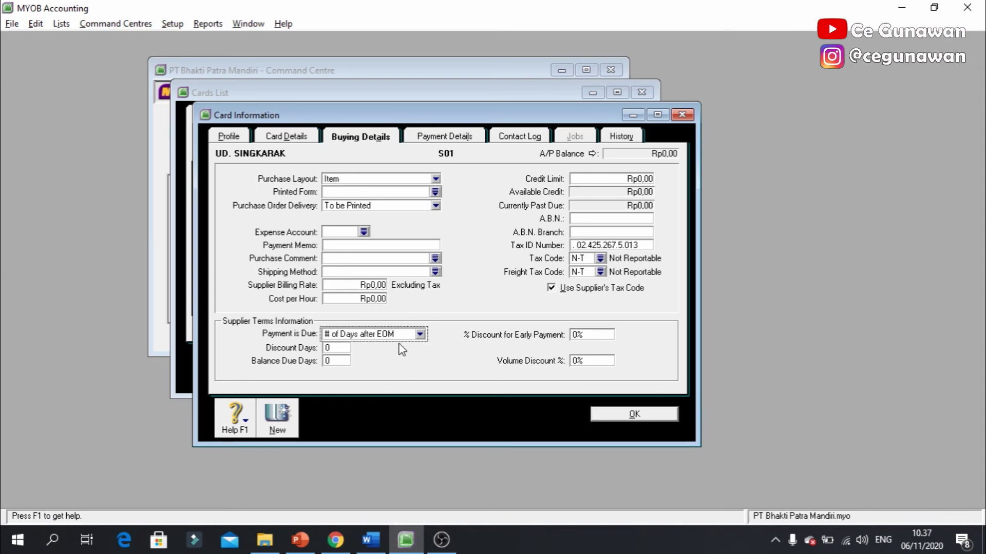
key(alt+Tab)
key(alt+Tab)
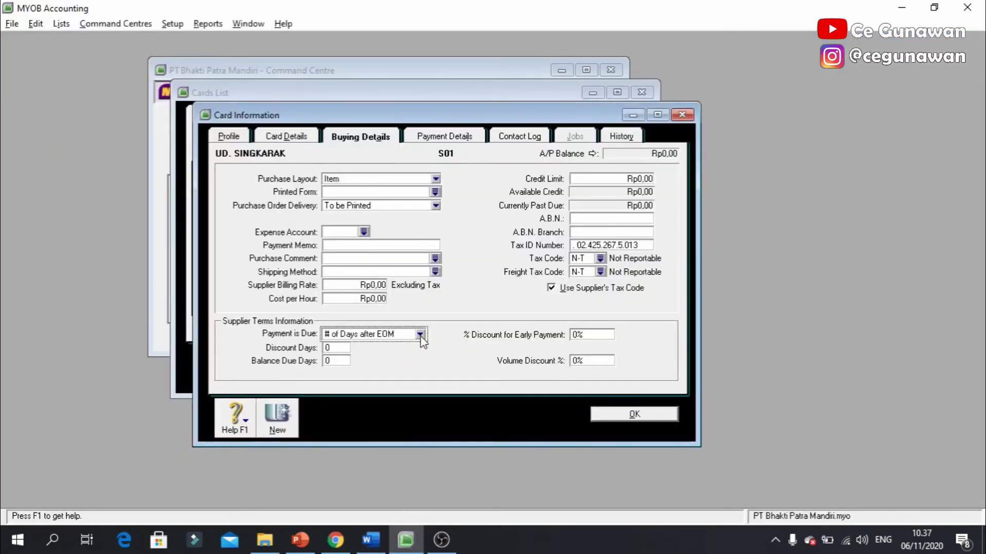
click(420, 335)
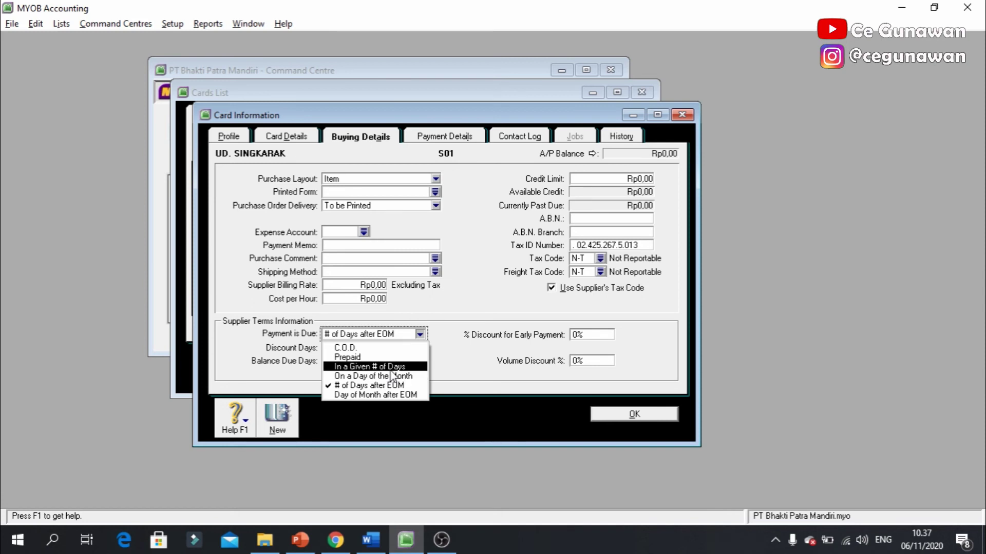
click(391, 369)
click(420, 335)
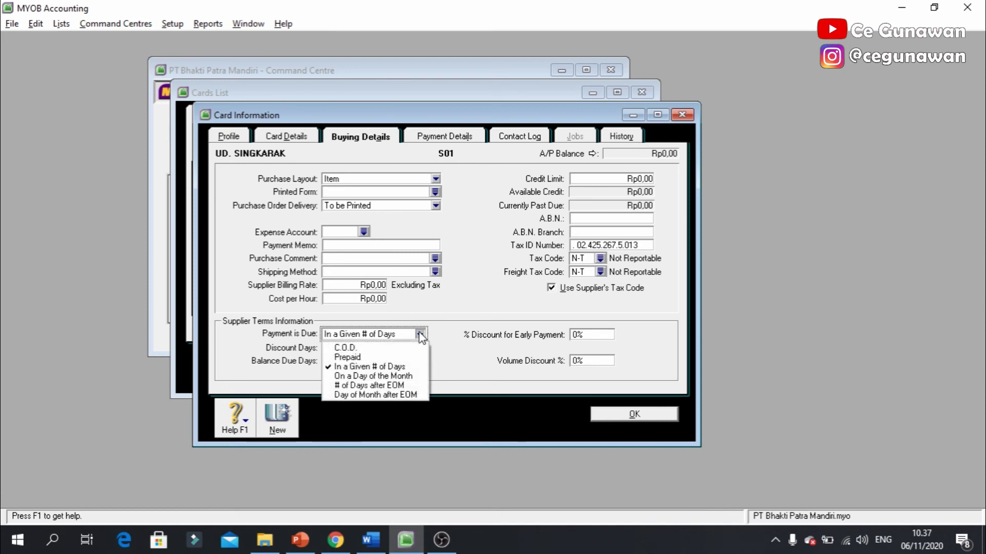
click(386, 385)
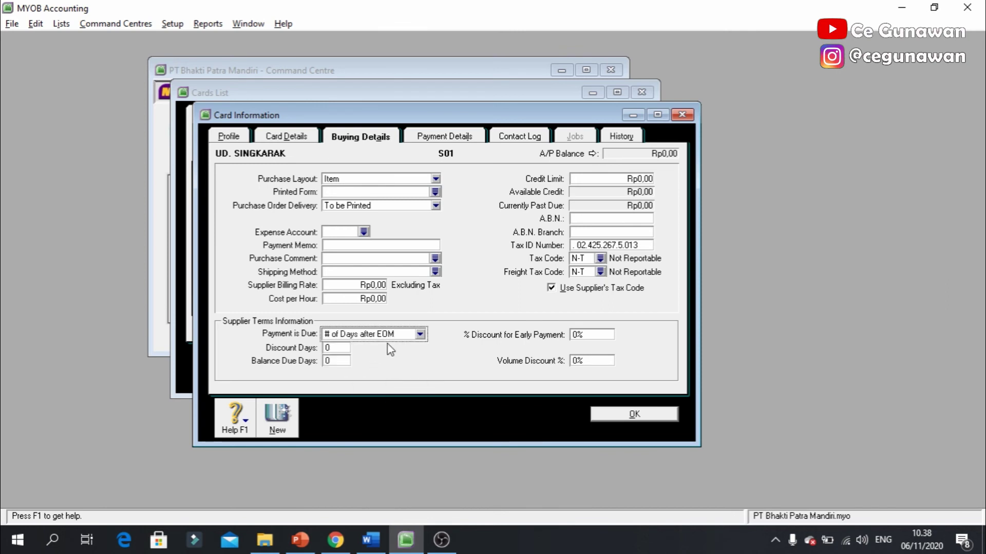
Switch to the Word document and look through the balance tables and accounting policies for the supplier payment terms.
key(alt+Tab)
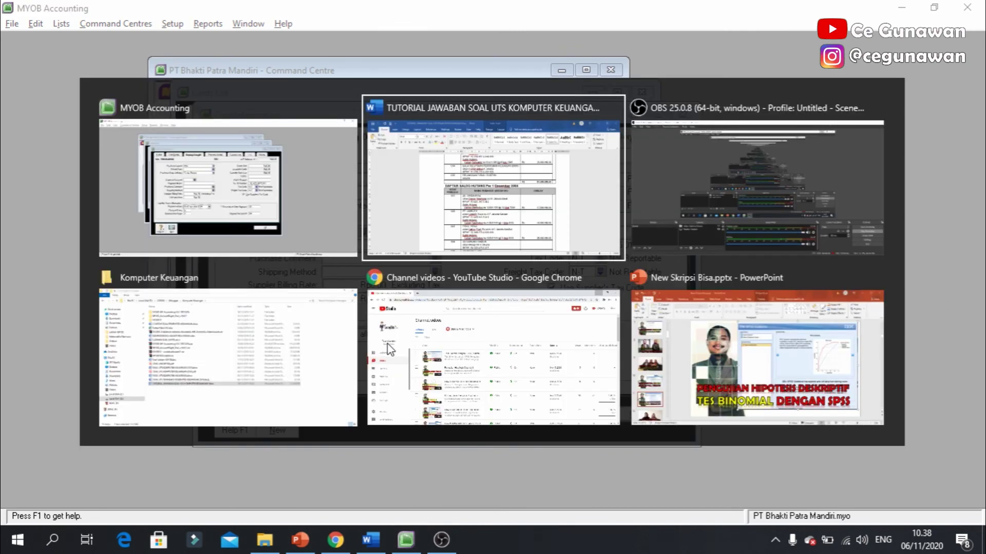
scroll(388, 342, up, 5)
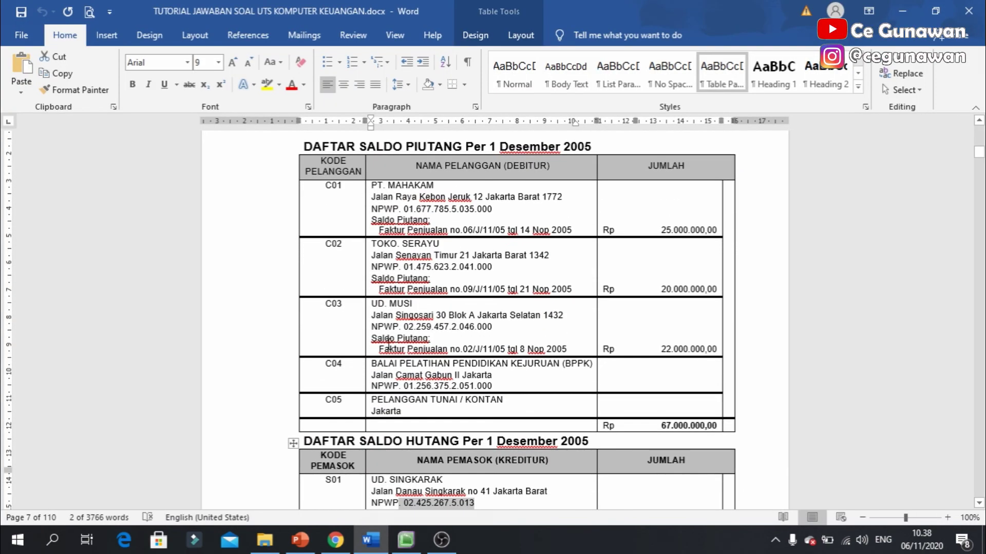
key(alt+Tab)
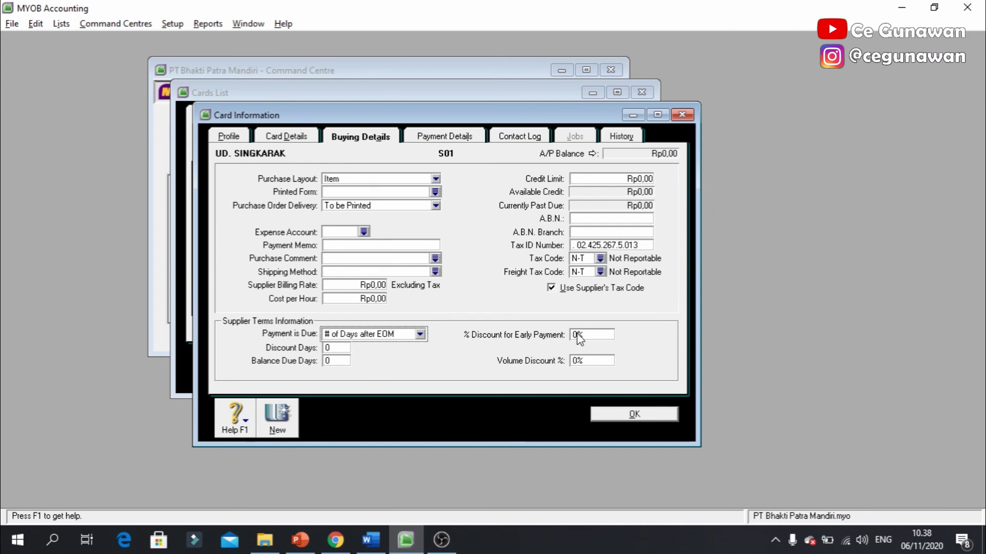
key(alt+Tab)
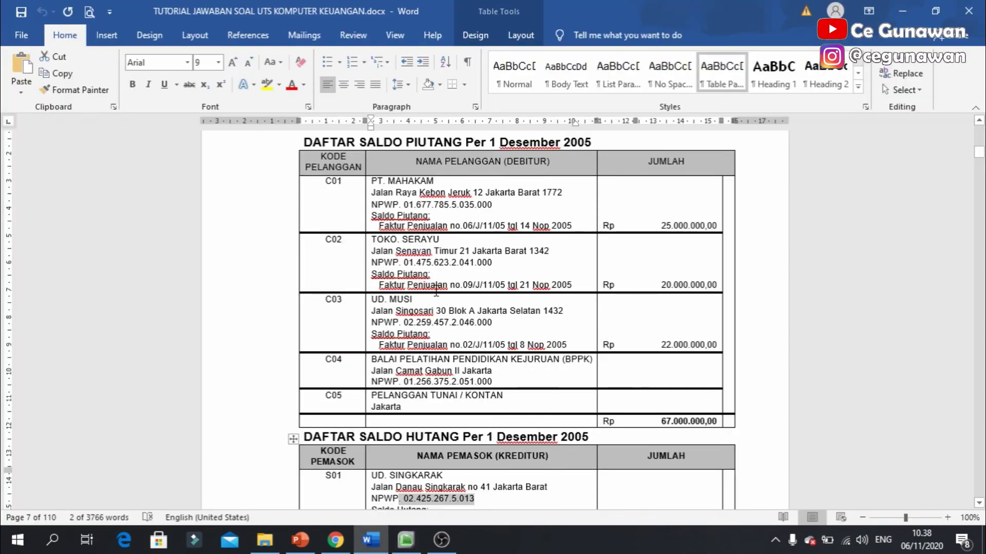
scroll(435, 290, up, 20)
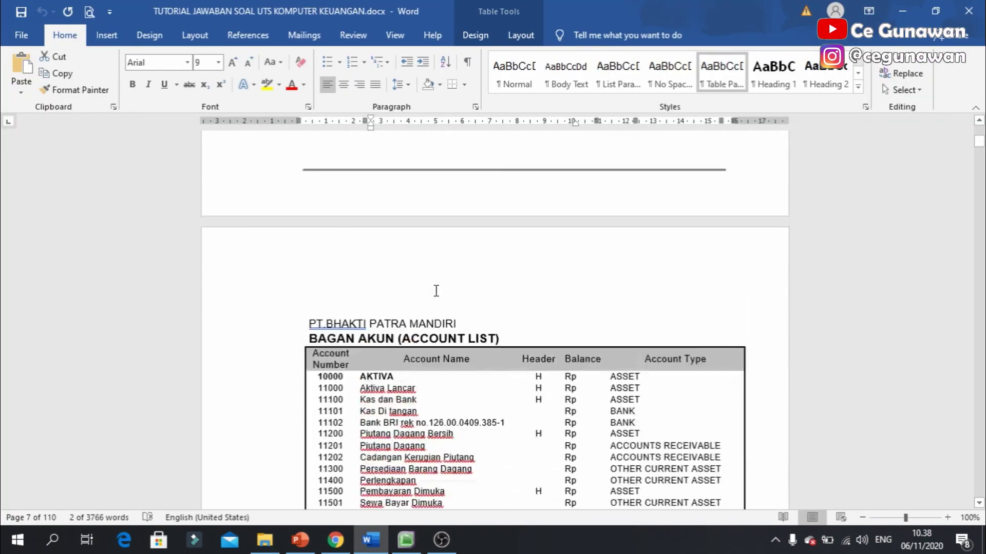
scroll(436, 290, up, 8)
scroll(436, 290, down, 7)
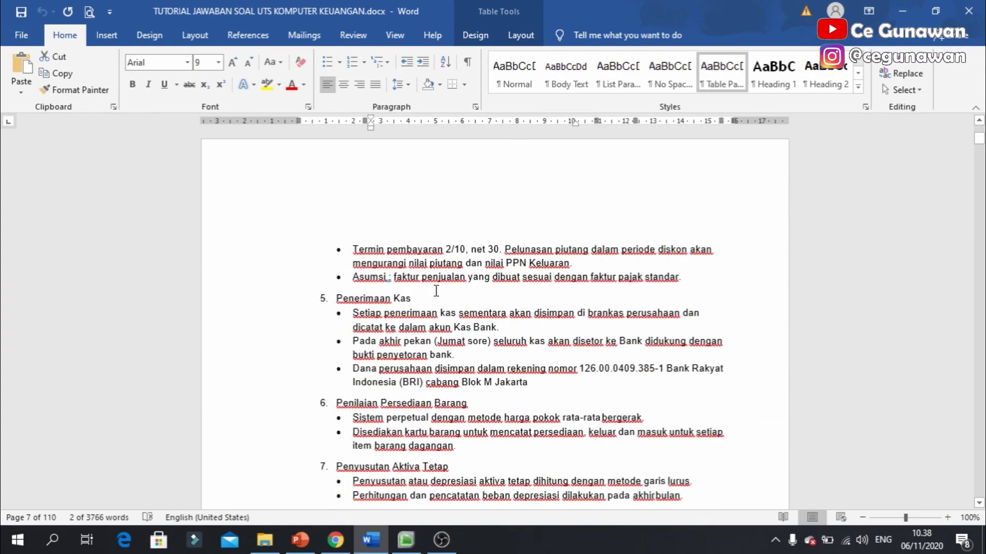
scroll(435, 291, up, 12)
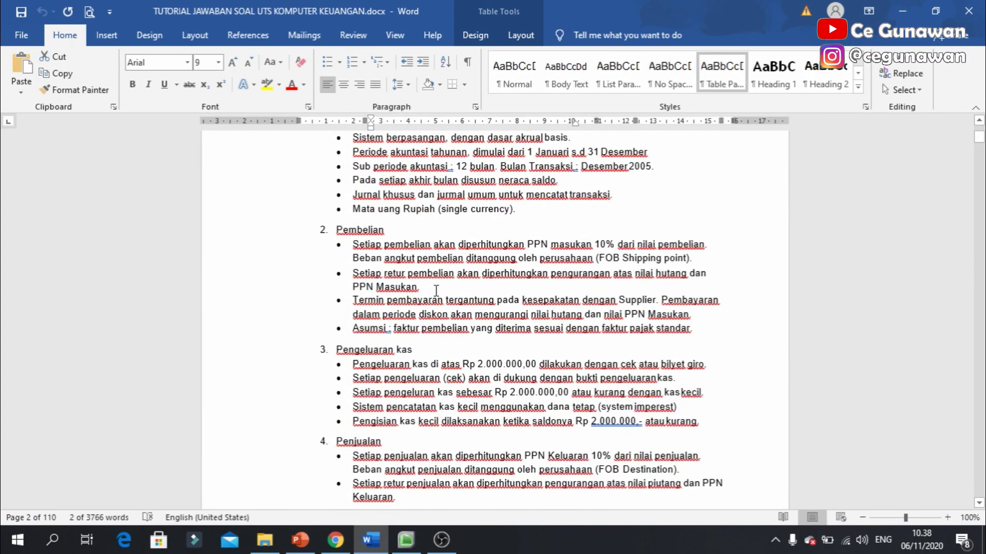
scroll(436, 291, up, 7)
scroll(435, 291, down, 20)
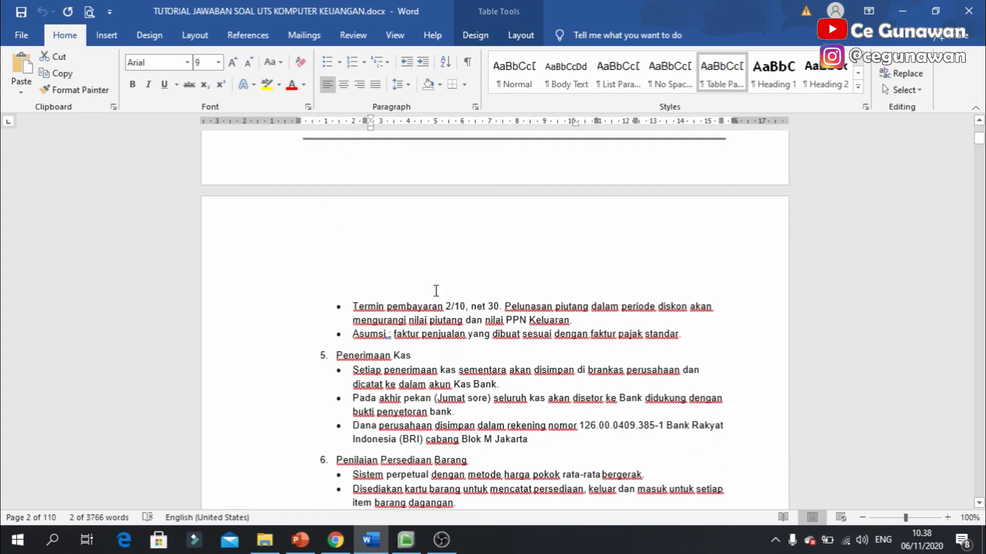
scroll(435, 290, down, 2)
scroll(436, 291, up, 20)
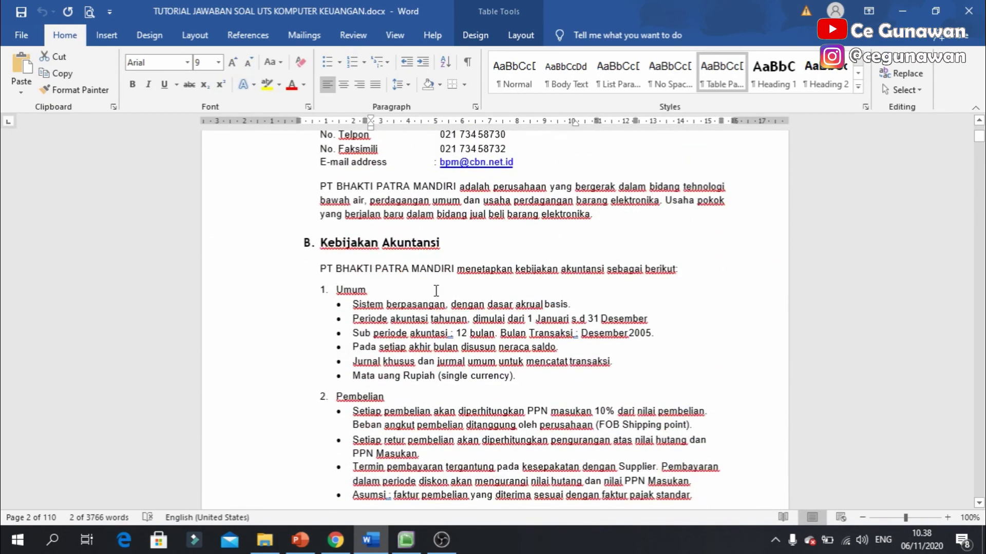
Examine the Pembelian policy on PPN masukan and payment terms in the Word document, and return to MYOB.
scroll(436, 290, down, 5)
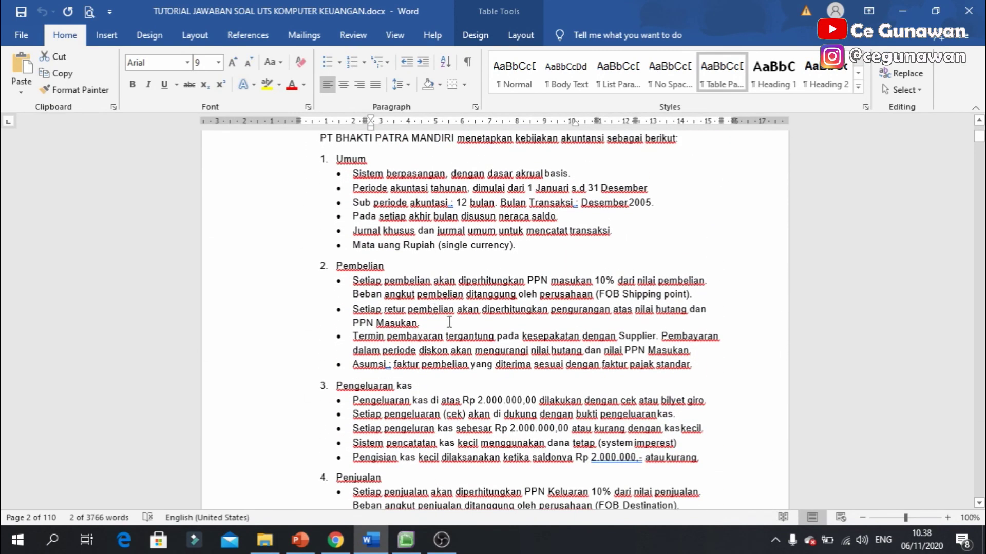
click(443, 323)
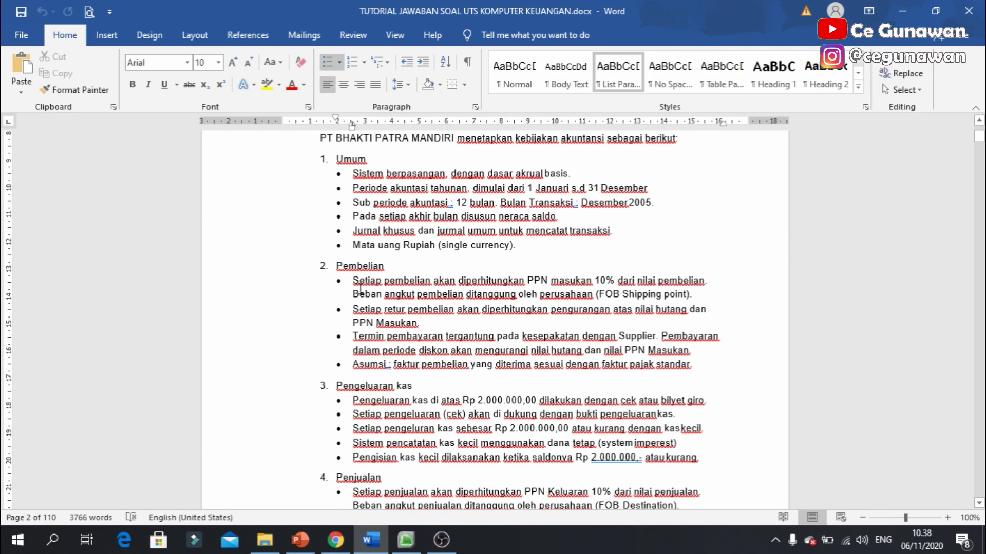
drag(354, 280, 587, 277)
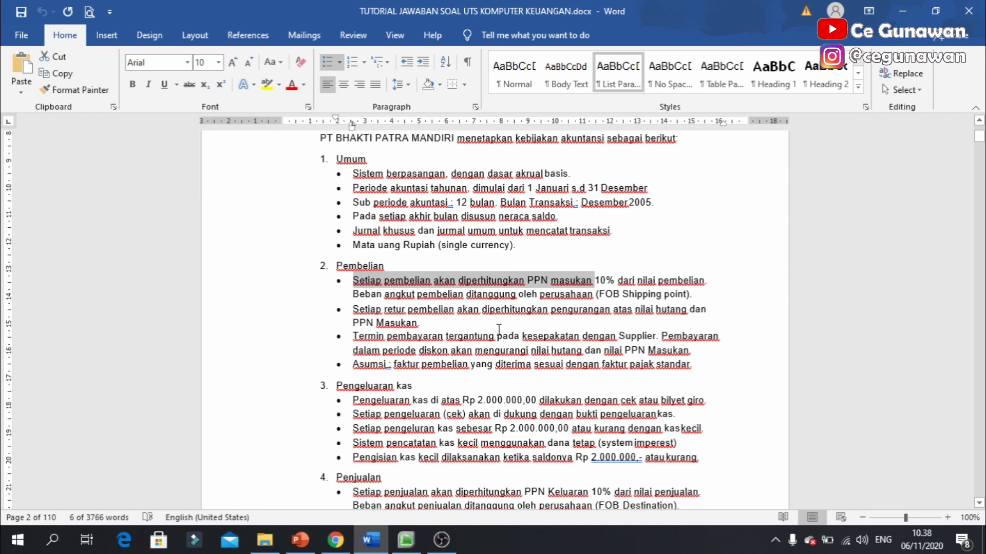
click(498, 329)
scroll(462, 334, down, 3)
scroll(452, 336, up, 2)
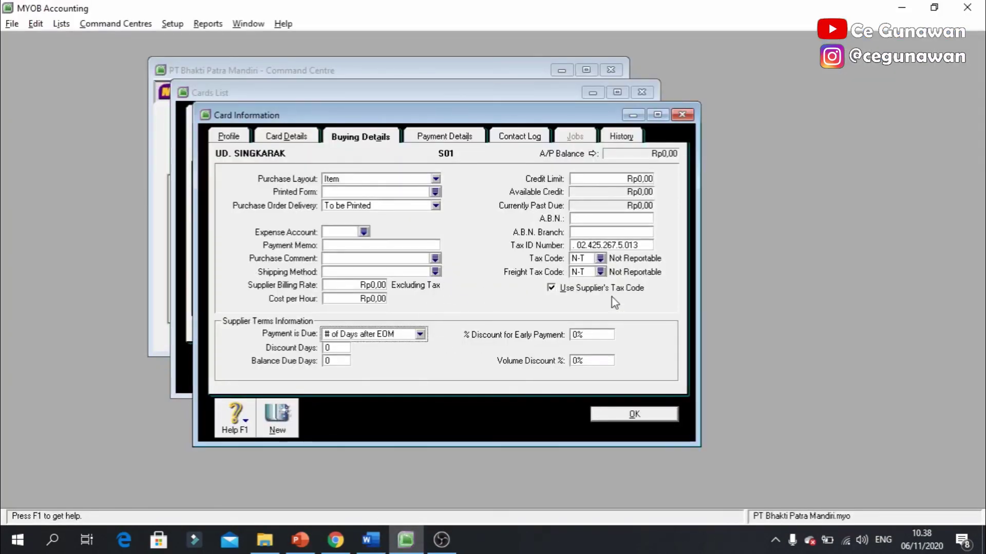
Save the UD. SINGKARAK card and review the Cards List for customers, suppliers and all cards.
click(622, 414)
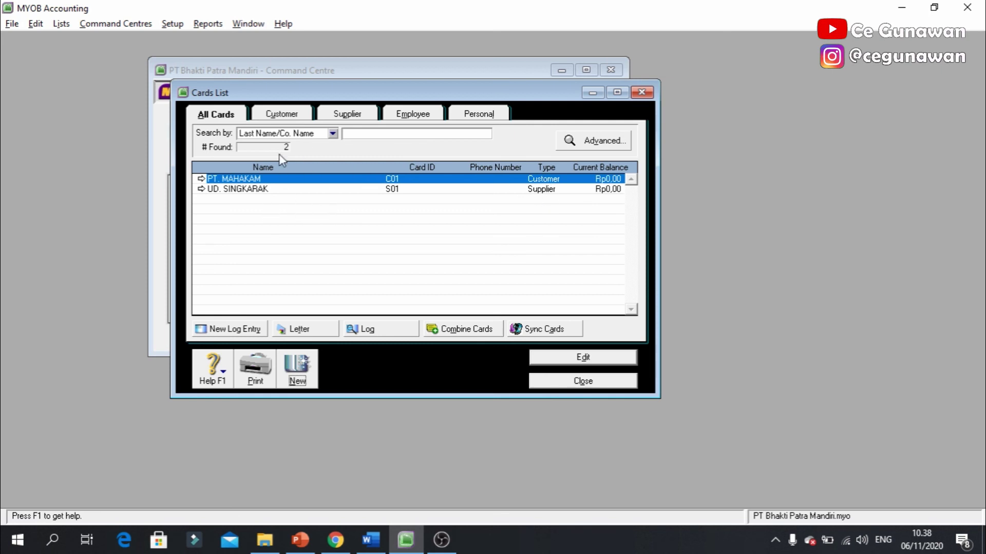
click(286, 118)
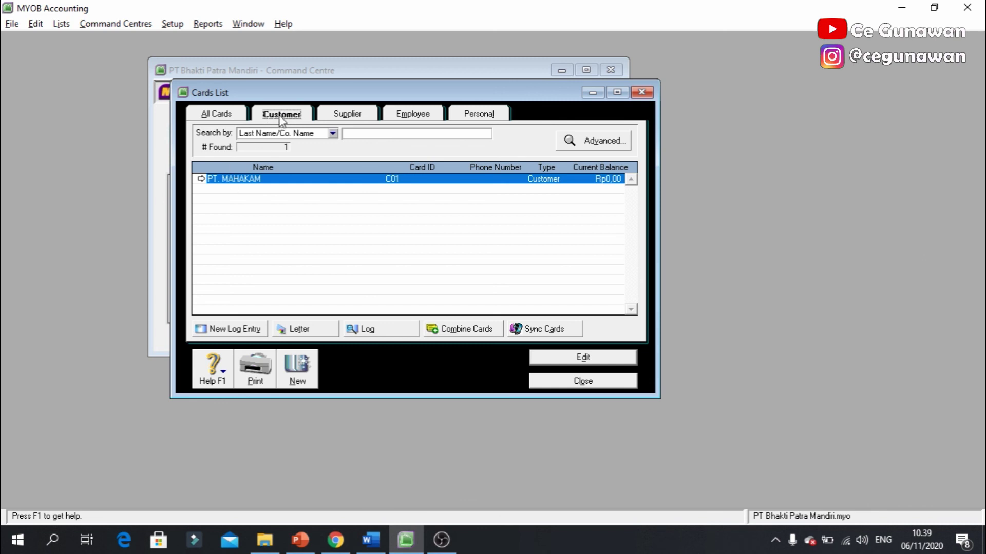
click(354, 119)
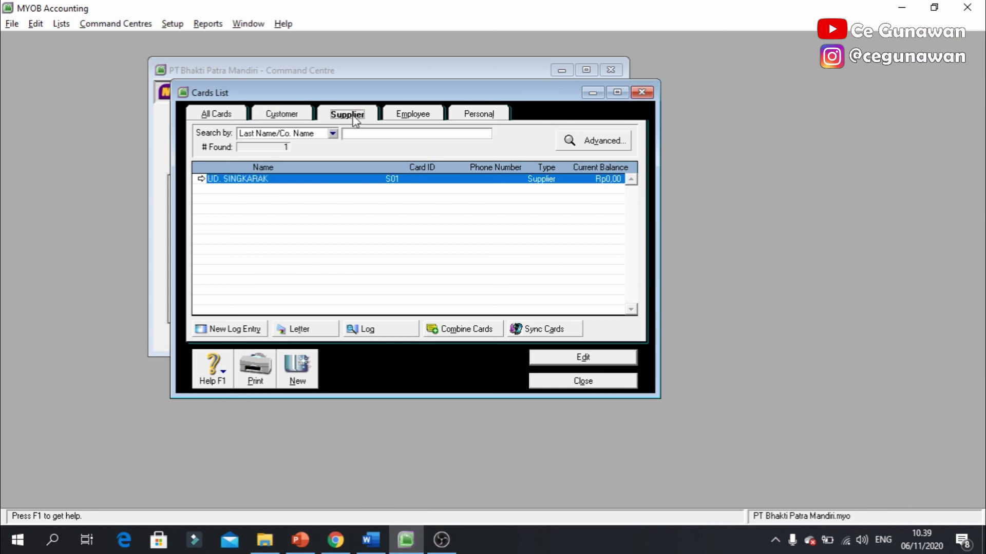
click(215, 116)
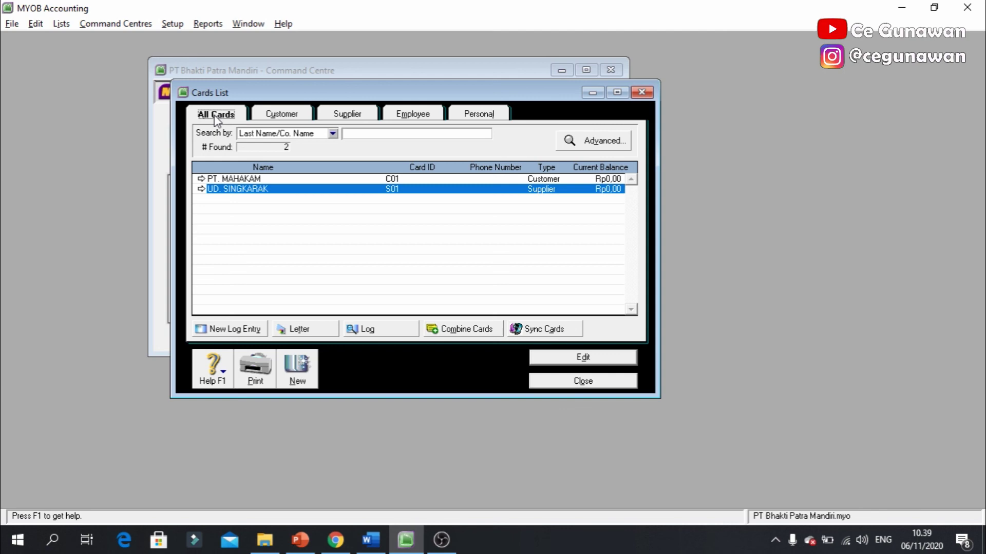
Review the purchasing, cash disbursement and sales policies in the Word document, and return to the MYOB Cards List.
click(373, 548)
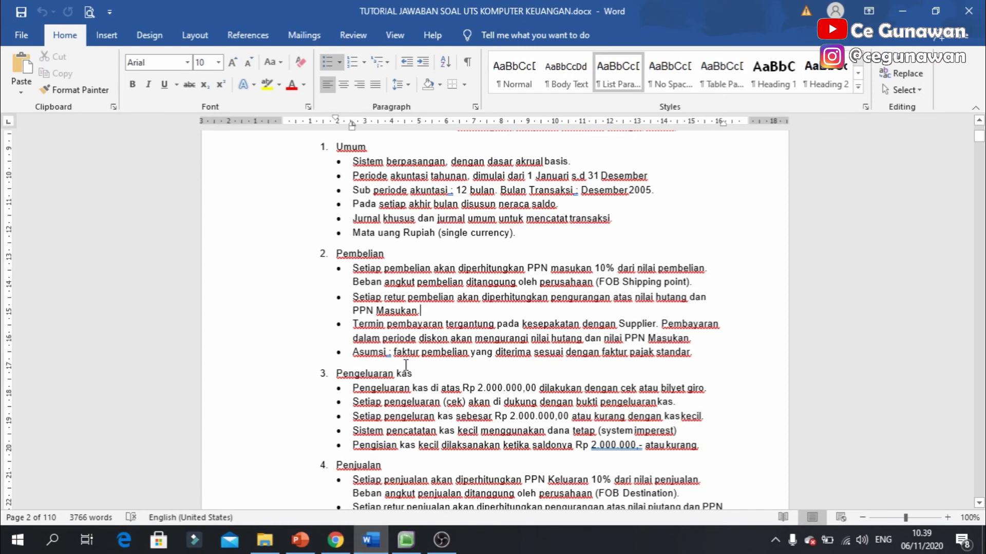
click(901, 11)
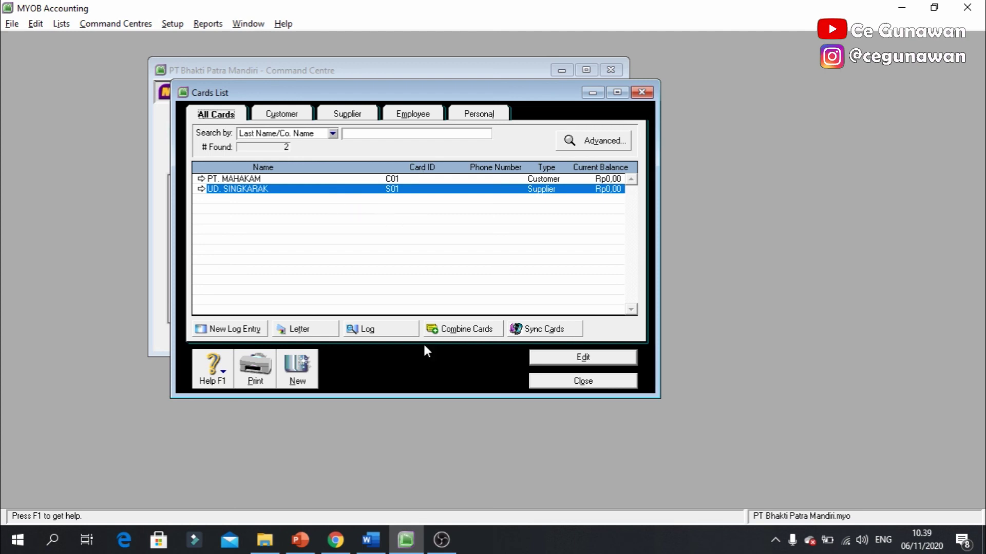
click(371, 540)
scroll(403, 286, down, 3)
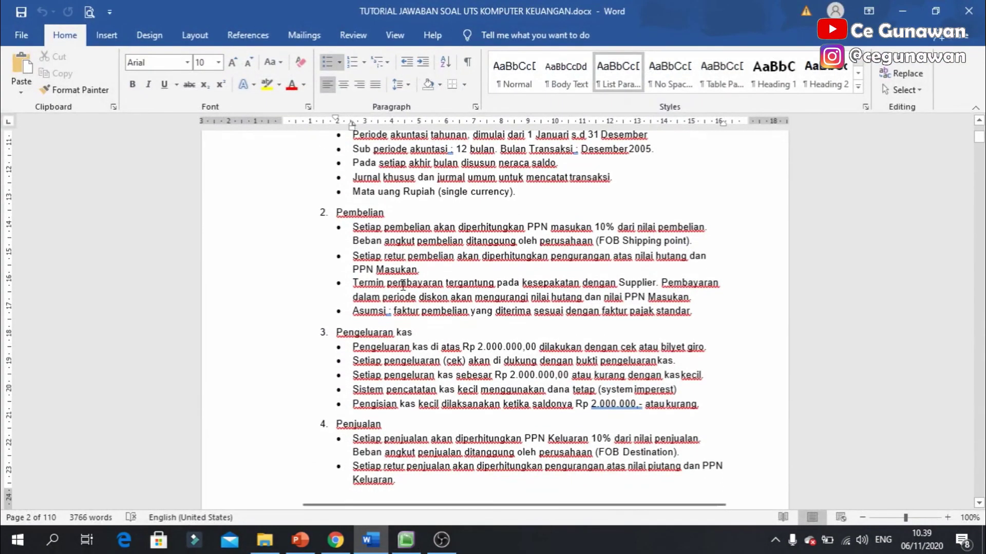
scroll(403, 285, down, 1)
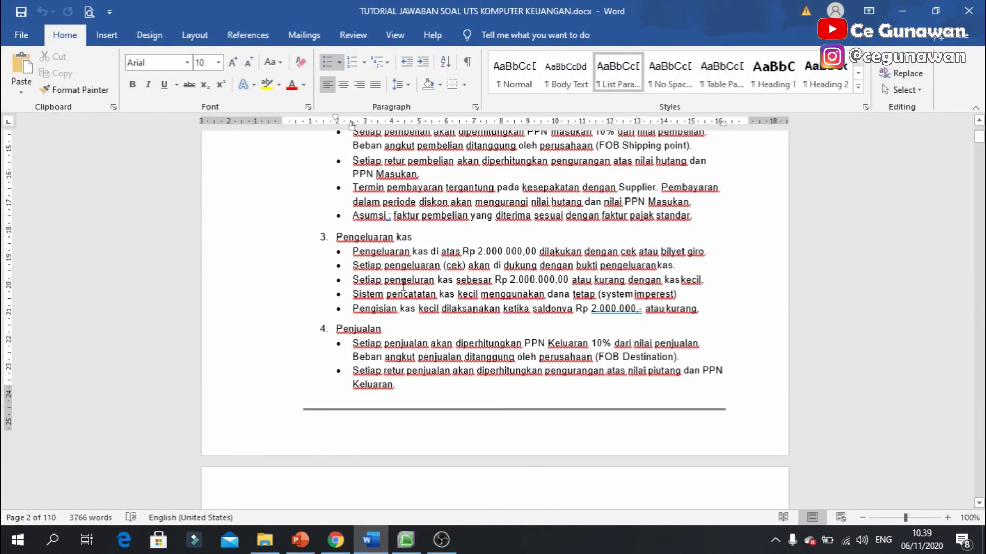
scroll(403, 286, up, 4)
scroll(403, 285, down, 2)
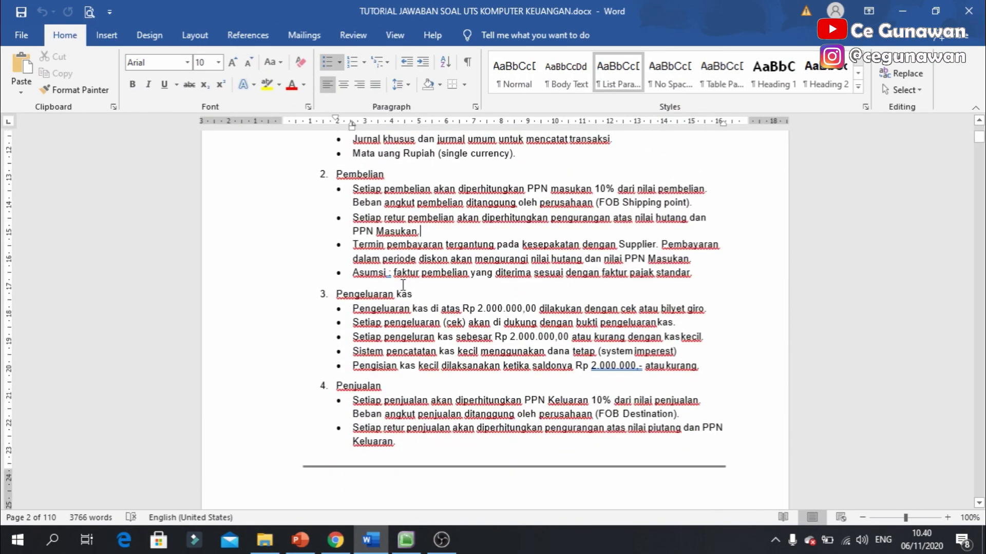
click(908, 10)
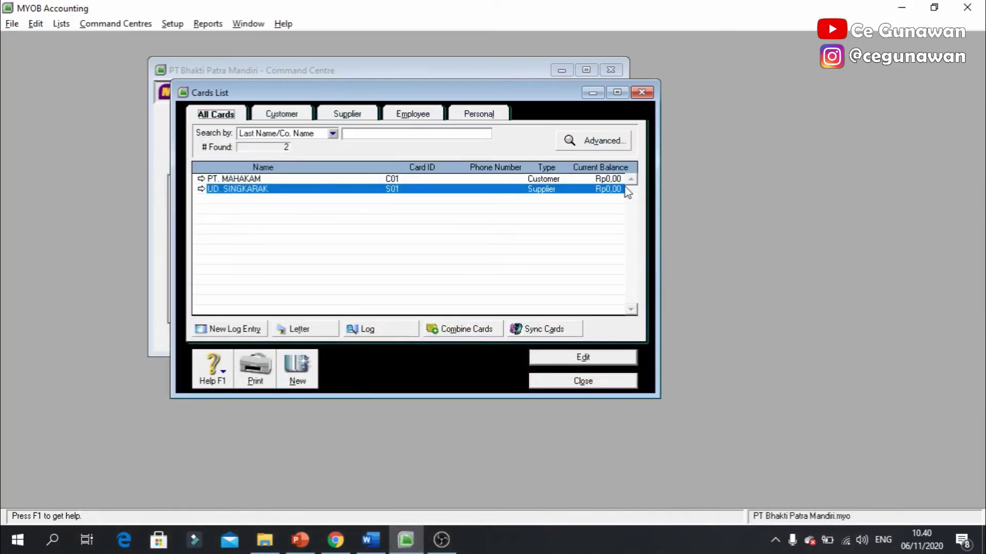